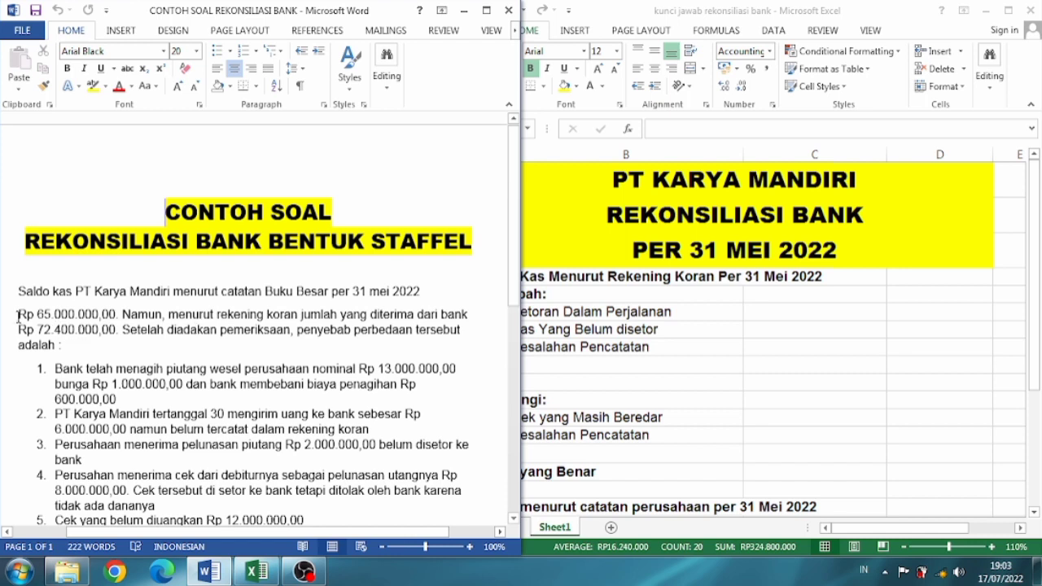
- Shade the amounts Rp 65.000.000,00 and Rp 72.400.000,00 yellow in the problem's opening paragraph
left_click_drag(18, 318, 121, 317)
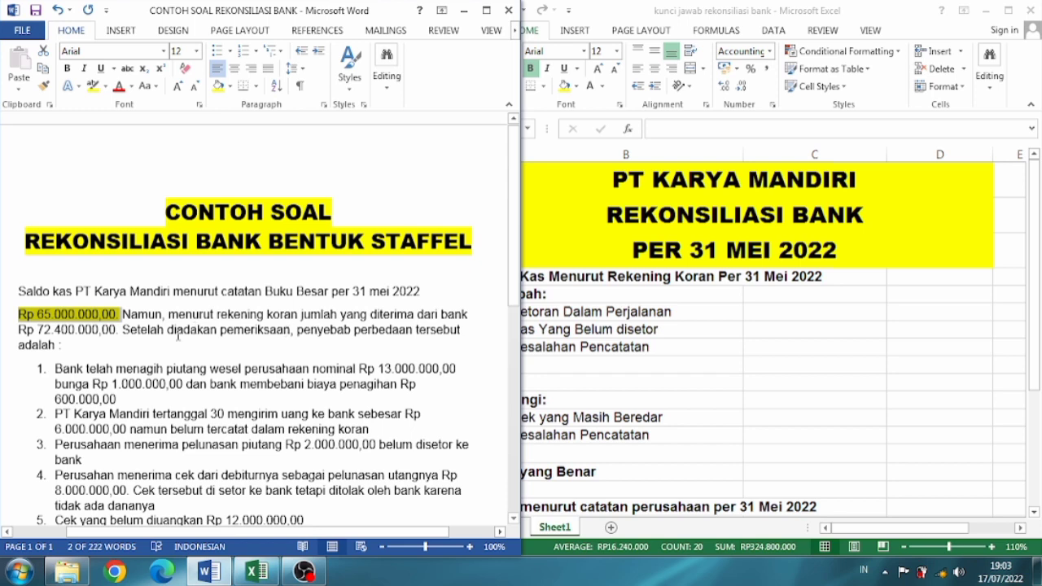
left_click_drag(16, 328, 119, 342)
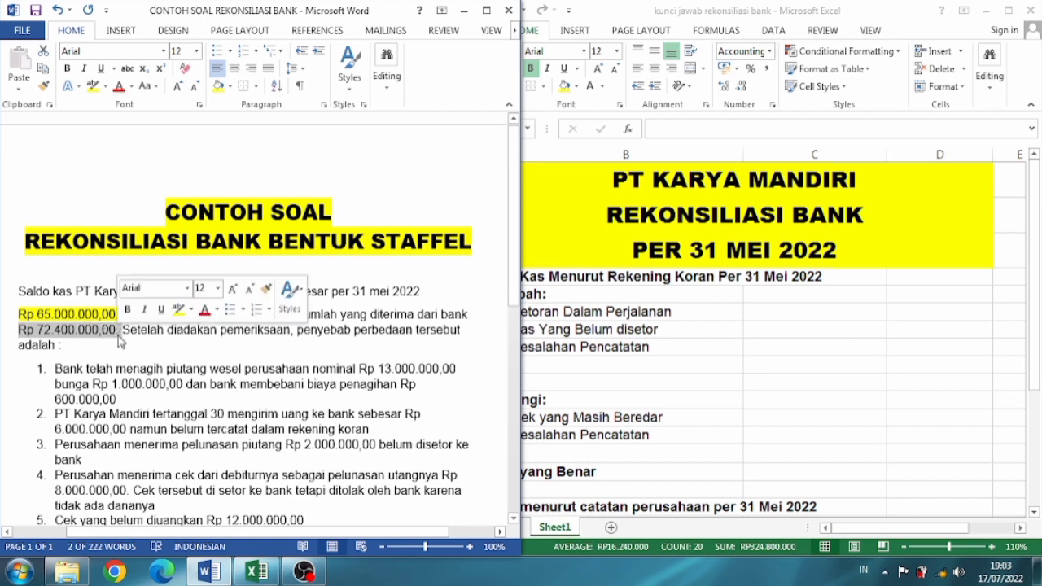
left_click(220, 86)
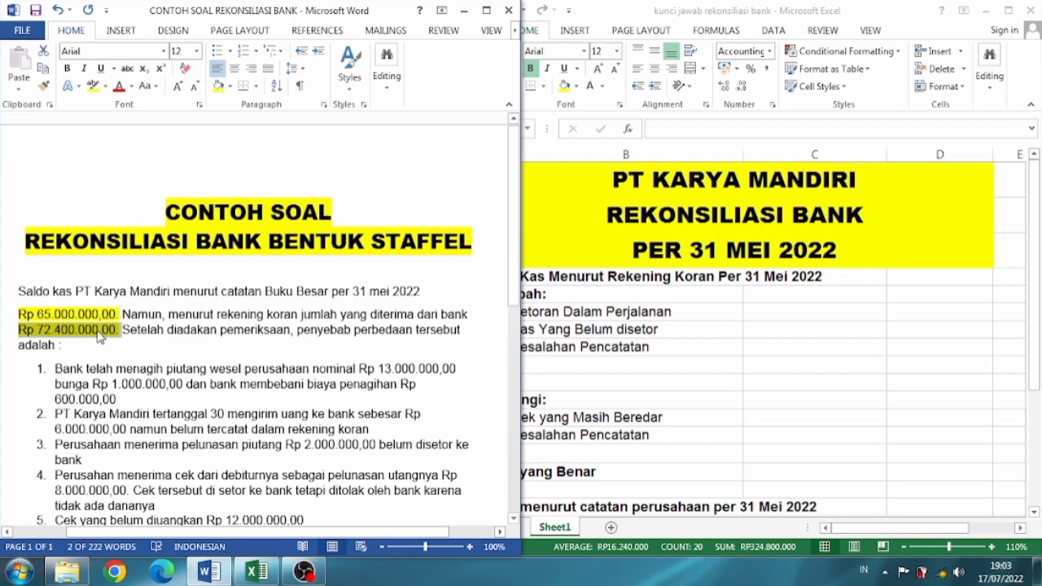
- Switch to the Excel workbook and examine the reconciliation layout for the bank statement and company record sections
left_click(692, 351)
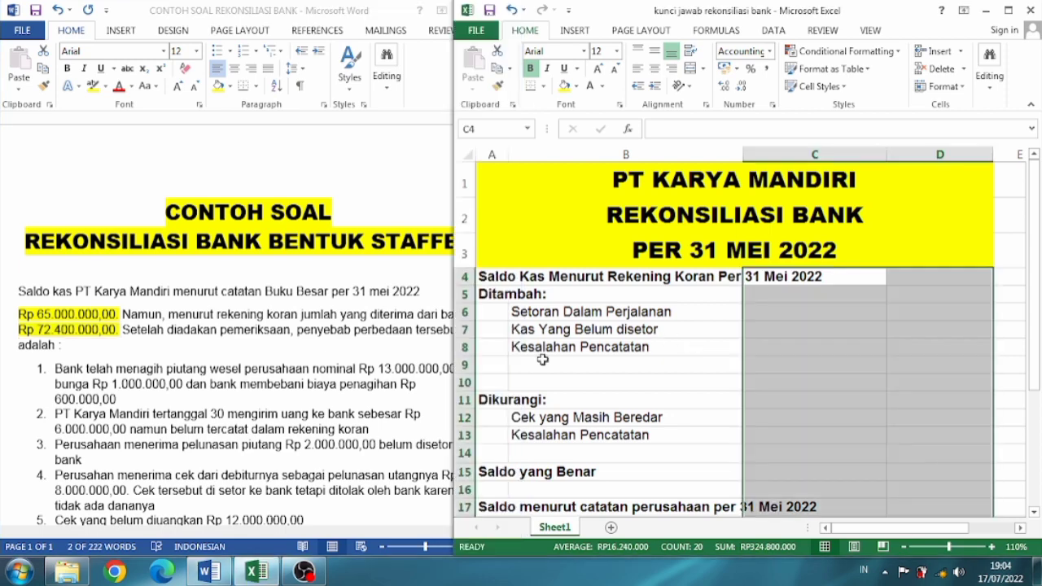
left_click(440, 405)
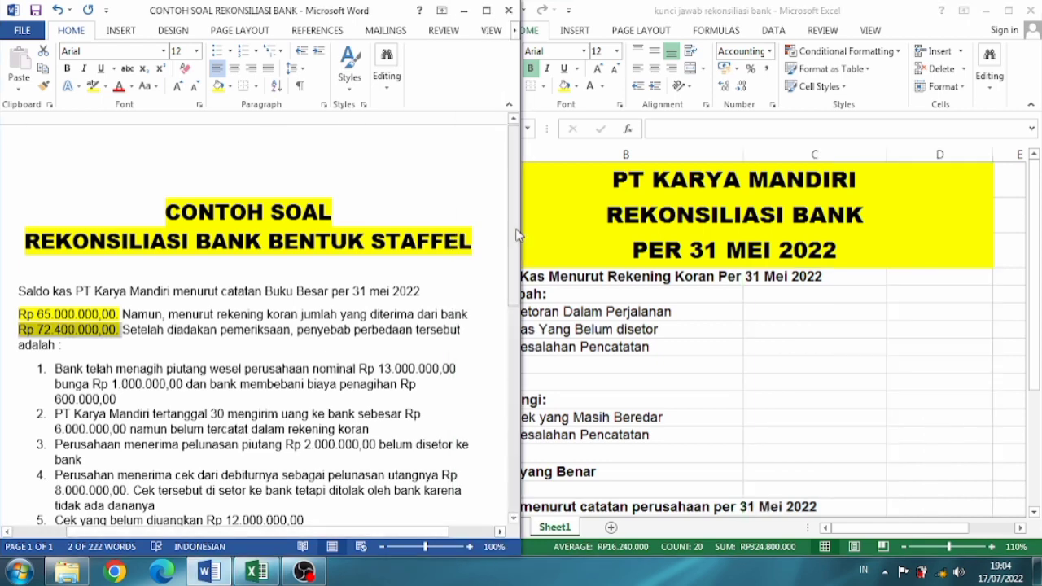
mouse_move(517, 234)
left_mouse_down()
mouse_move(528, 341)
mouse_move(525, 225)
left_mouse_up()
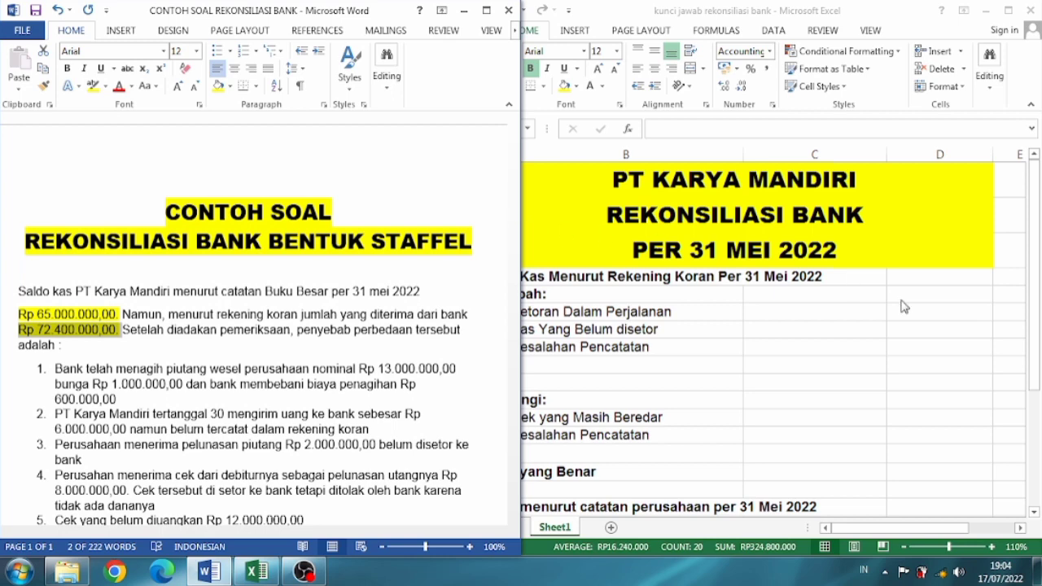
left_click(764, 325)
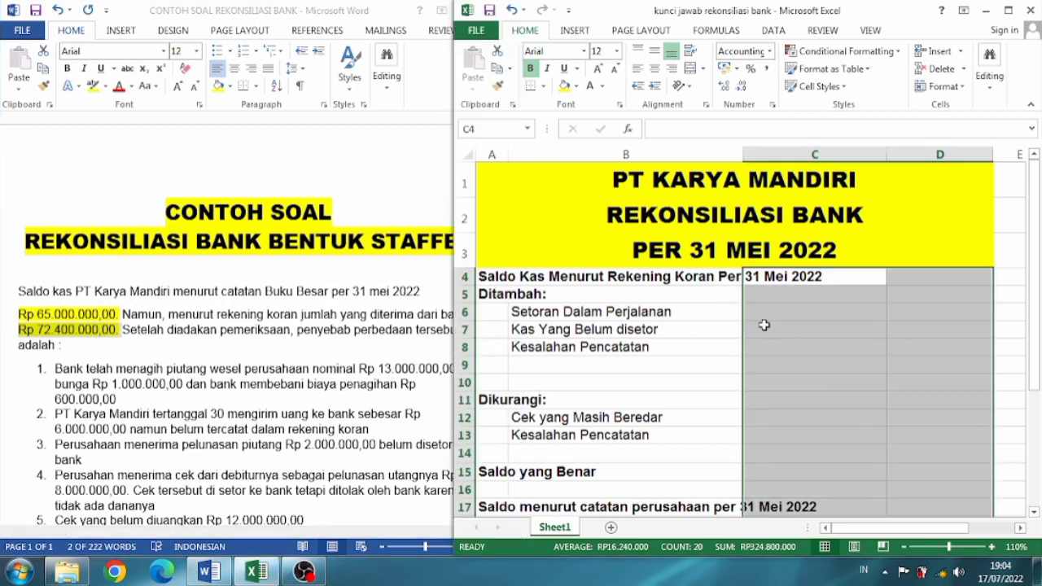
left_click(722, 335)
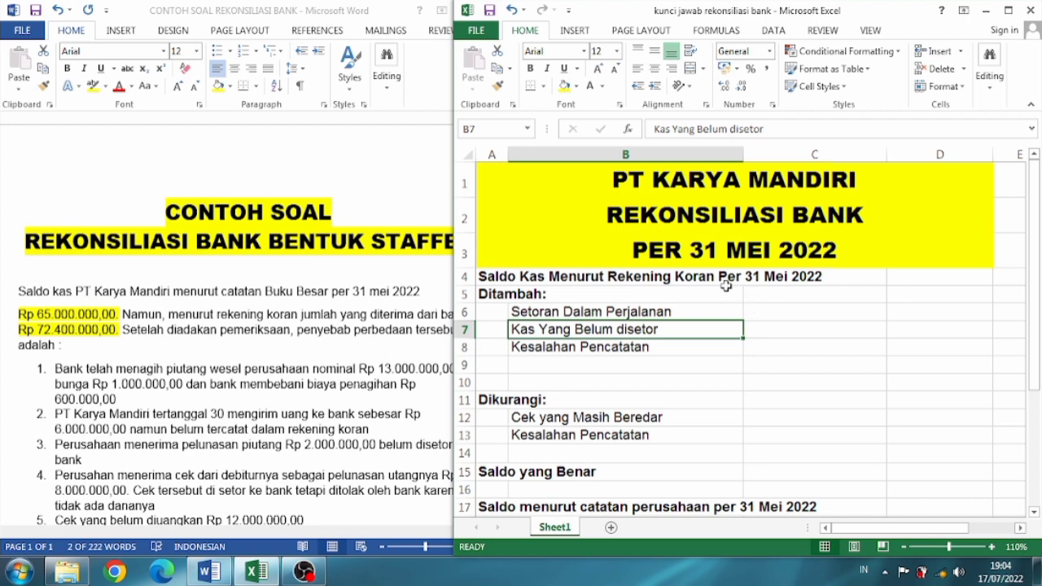
left_click_drag(1037, 205, 1038, 293)
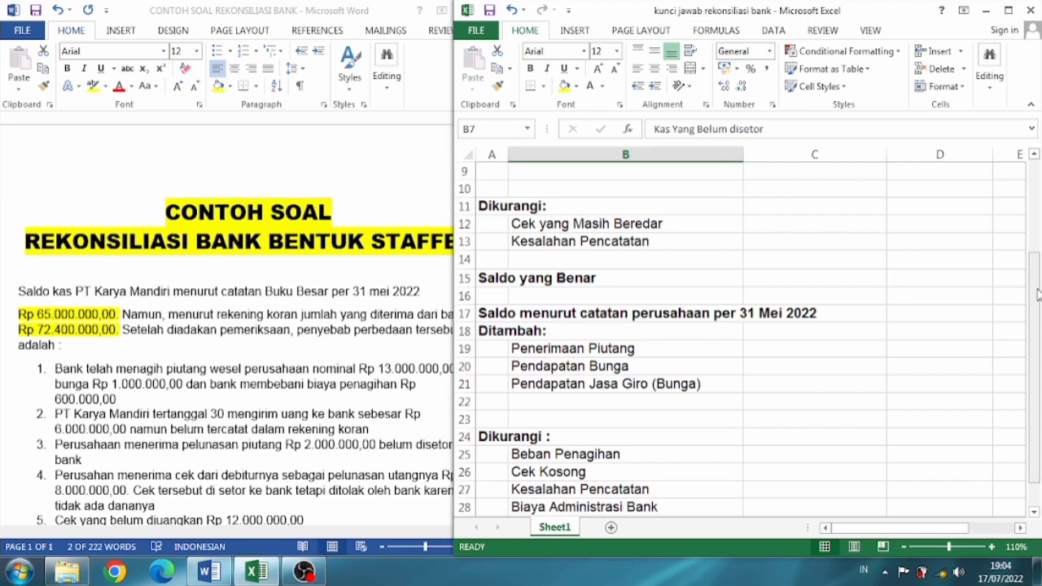
left_click_drag(1037, 298, 1035, 203)
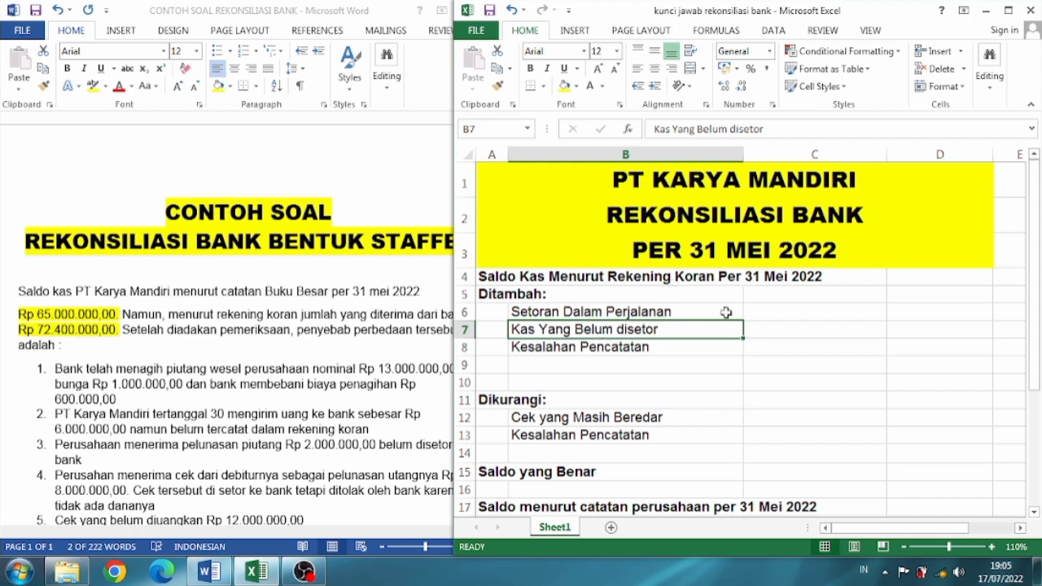
- Set the font colour of the bank statement balance in D4 to black
left_click(944, 277)
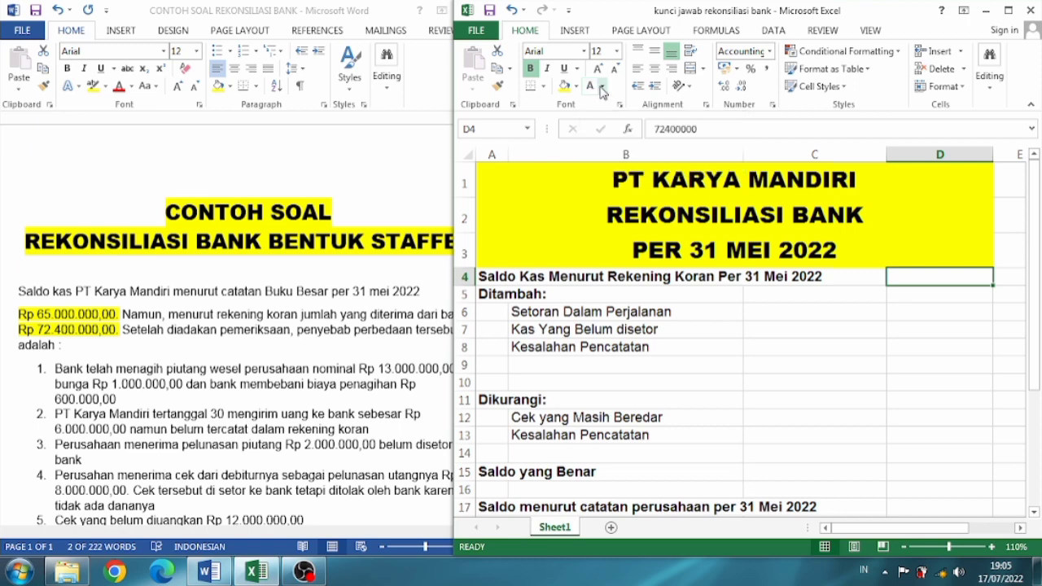
left_click(600, 88)
left_click(594, 108)
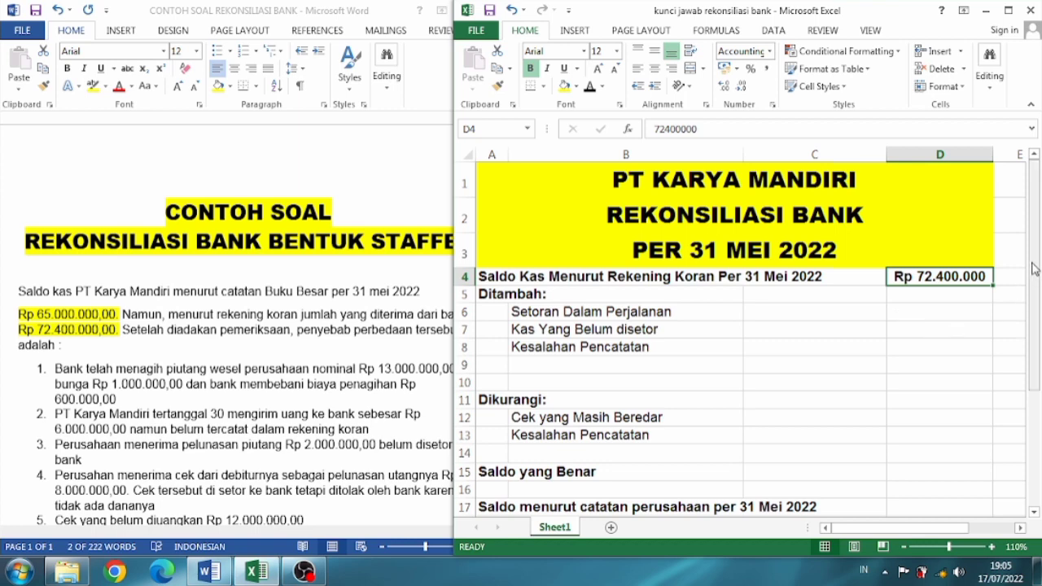
- Set the font colour of the company record balance in D17 to black
left_click_drag(1032, 269, 1032, 334)
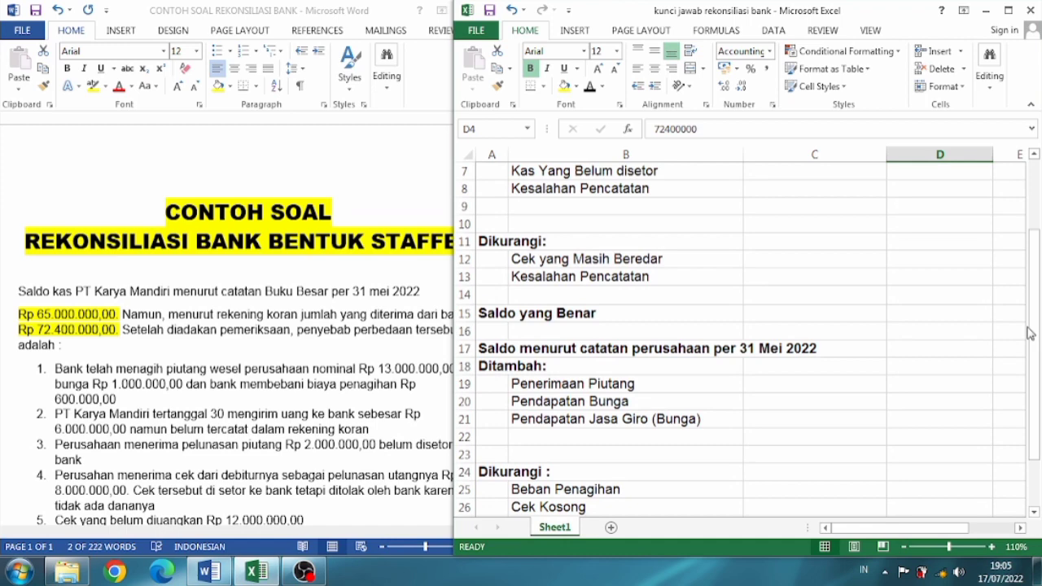
left_click(968, 350)
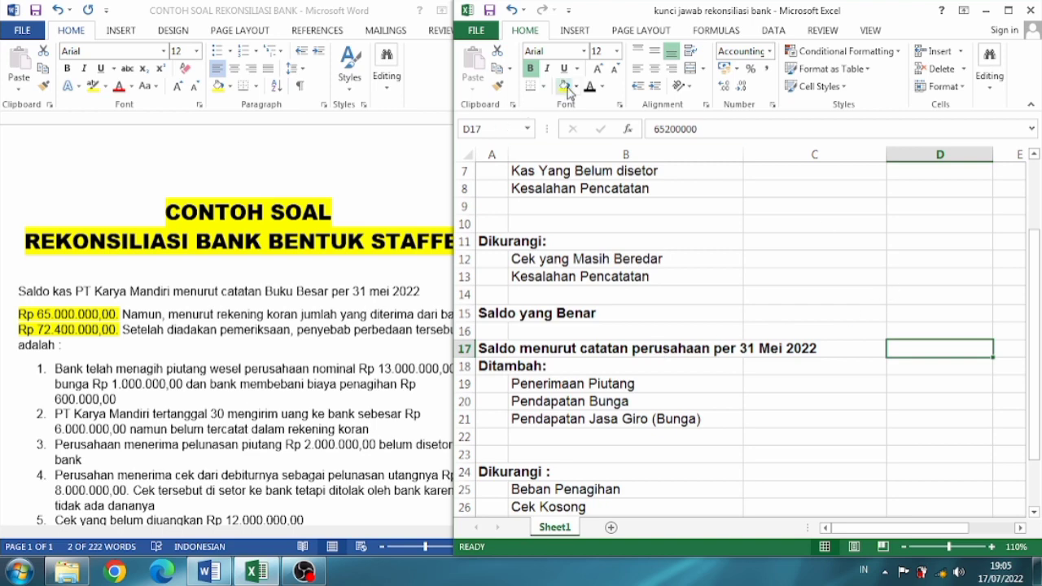
left_click(591, 93)
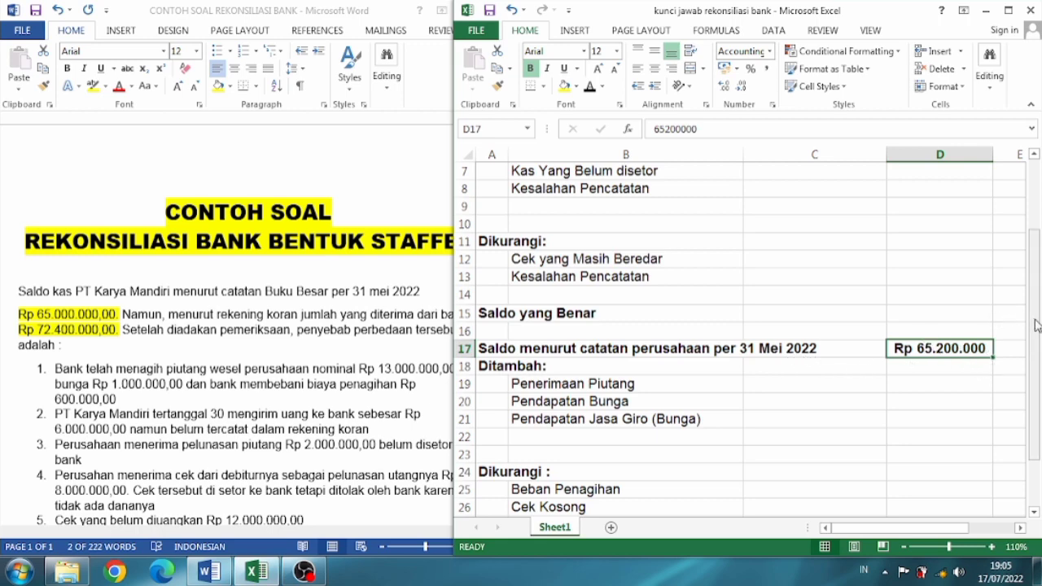
- Review the problem items in Word, then set the Penerimaan Piutang amount in C19 of the Excel sheet to black font
left_click_drag(1034, 324, 1032, 256)
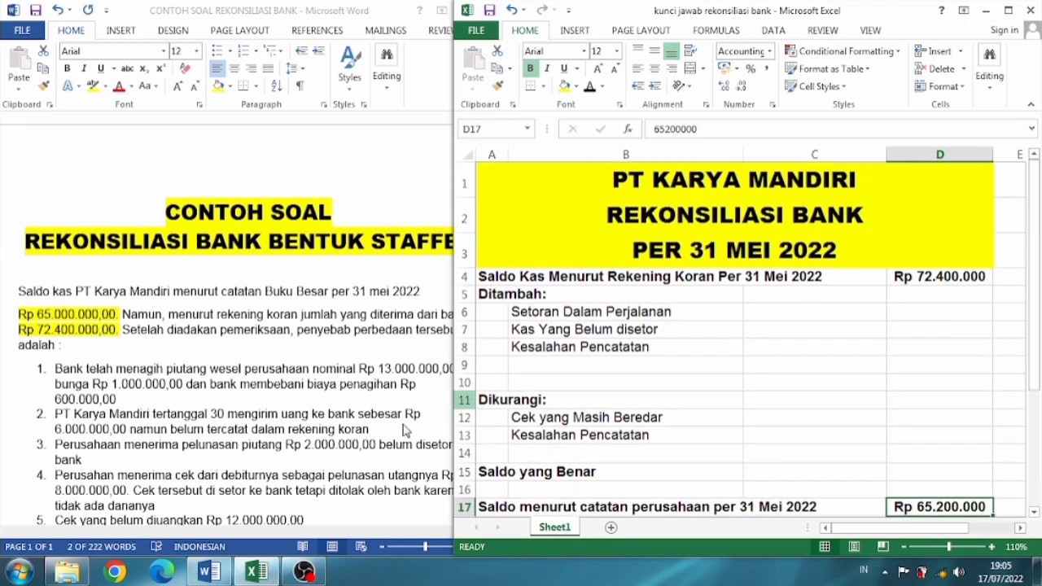
left_click(298, 415)
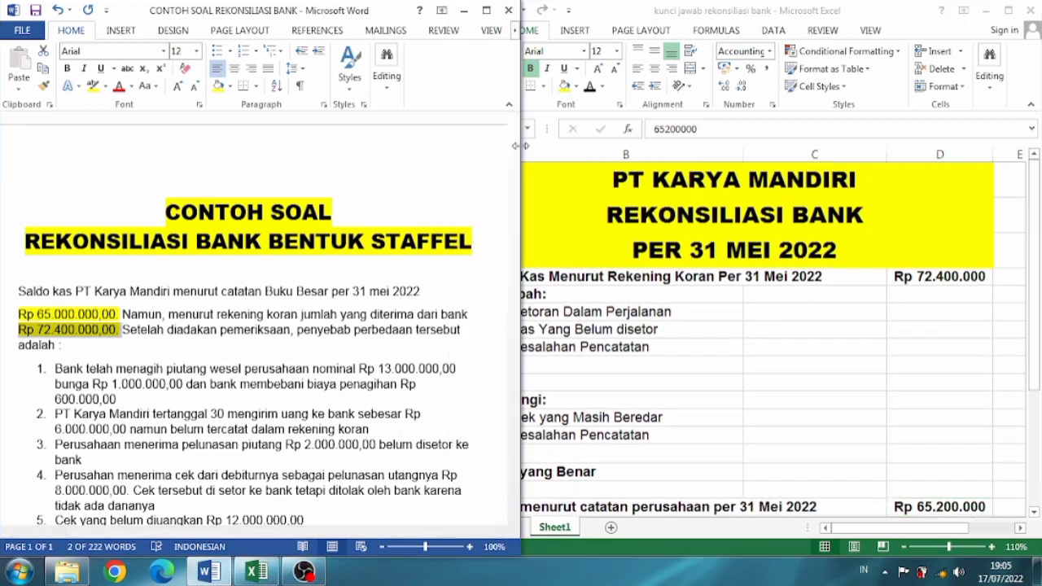
left_click_drag(518, 154, 517, 181)
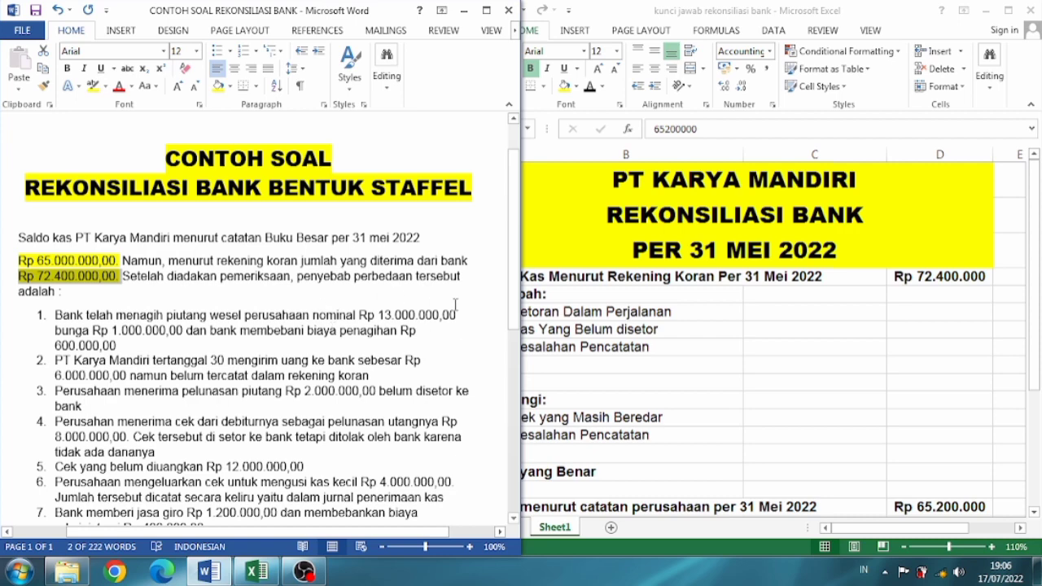
left_click(628, 335)
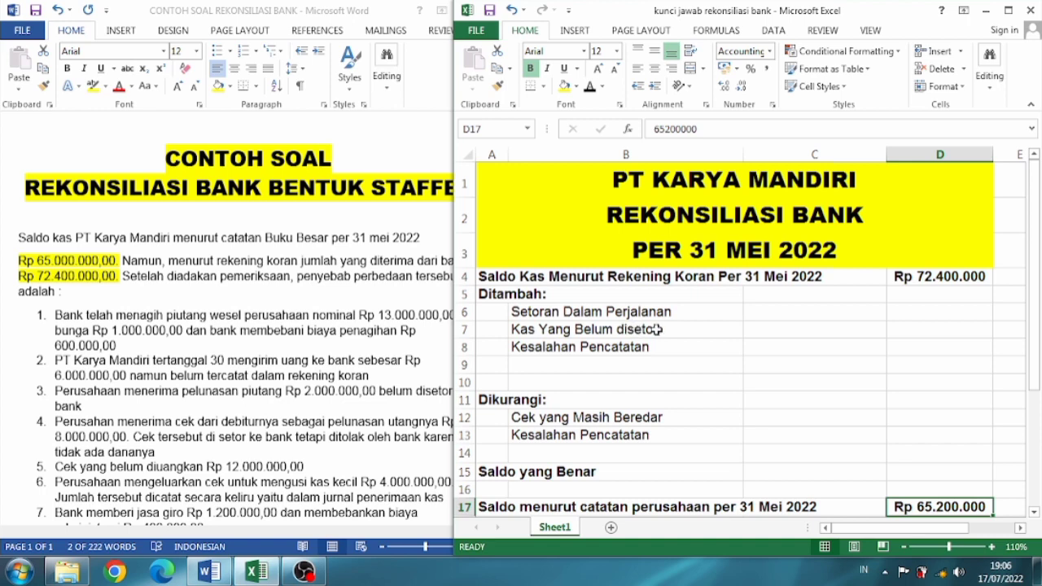
left_click_drag(1038, 230, 1037, 312)
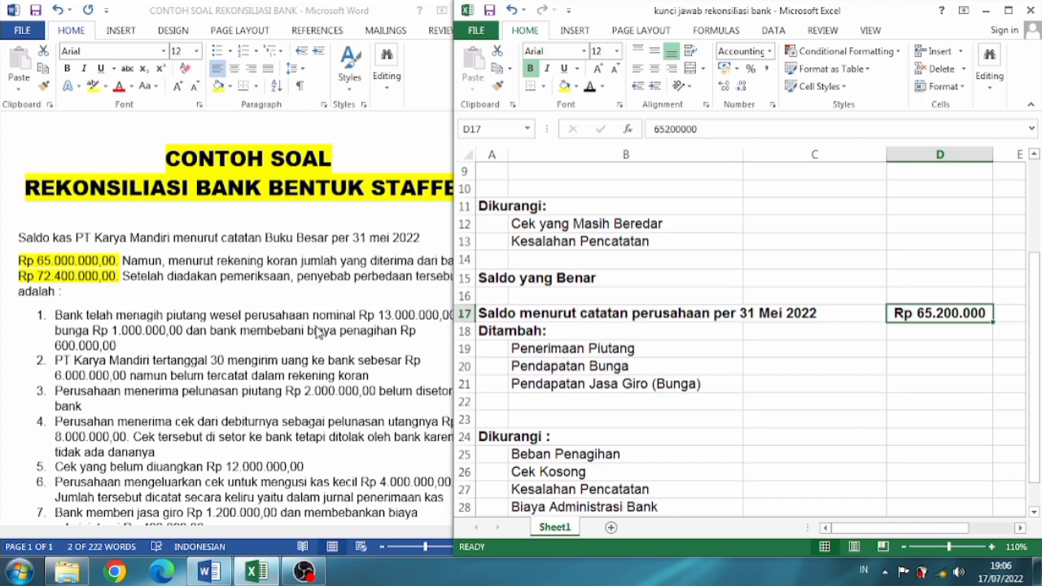
left_click(801, 354)
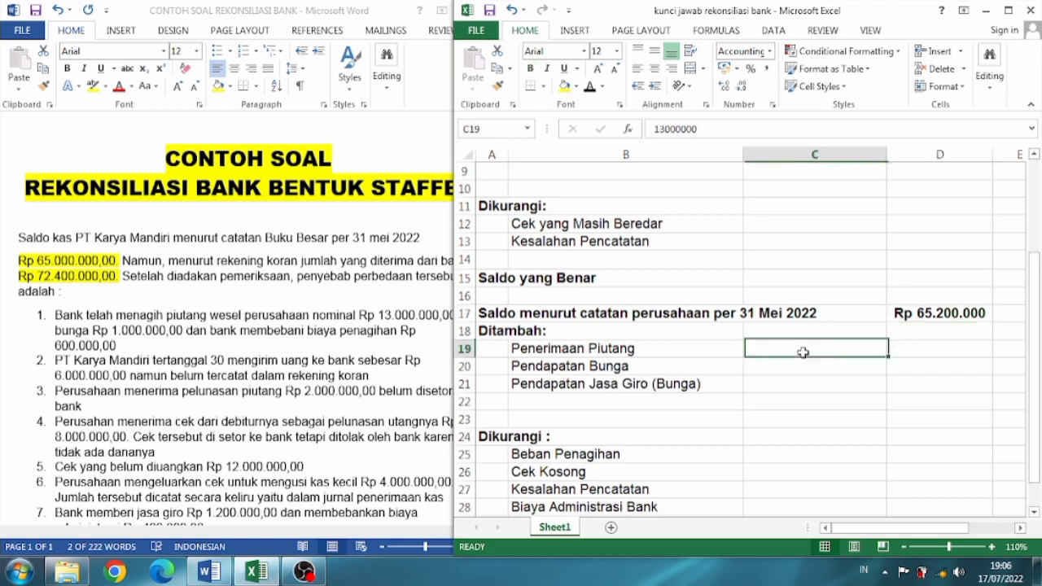
left_click(591, 88)
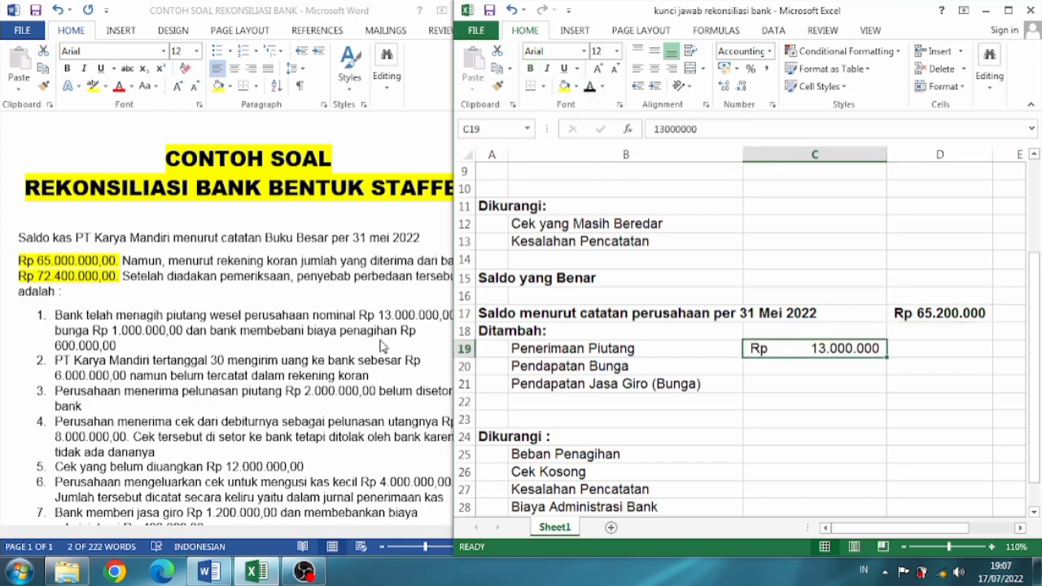
- Set the font colour of the Pendapatan Bunga amount in C20 of the Excel sheet to black
left_click(400, 291)
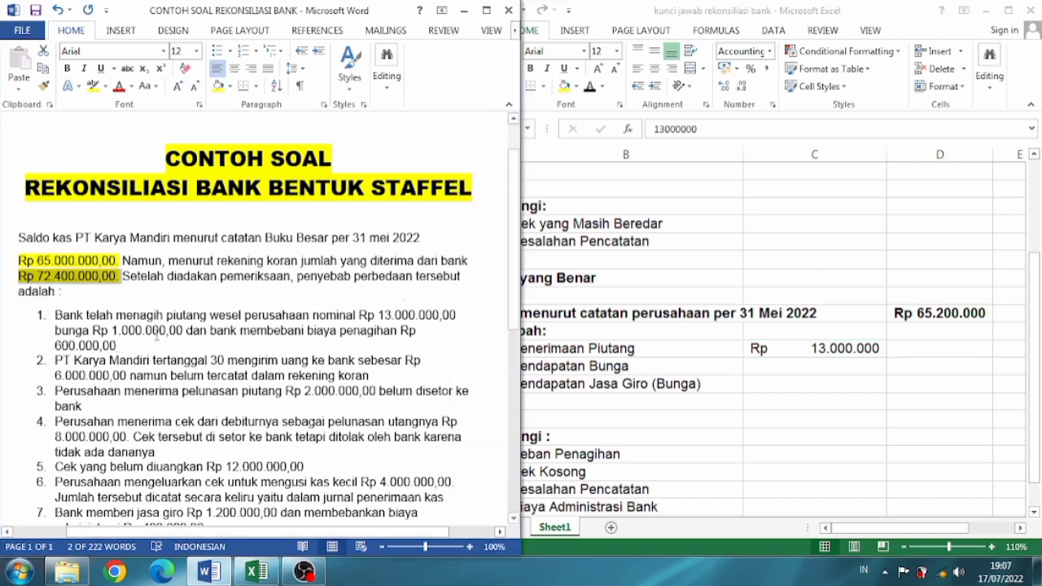
left_click(676, 373)
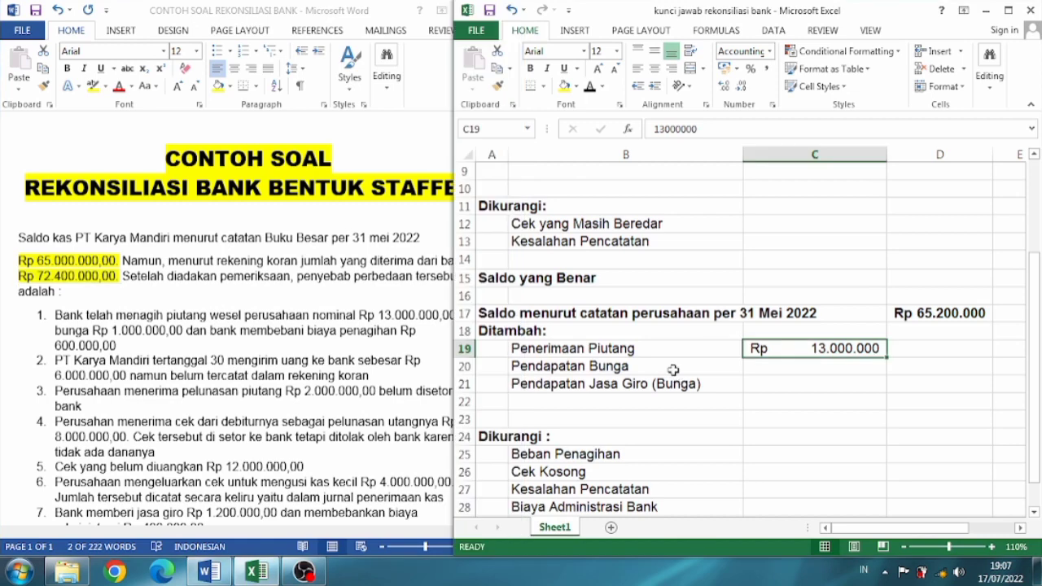
left_click(771, 368)
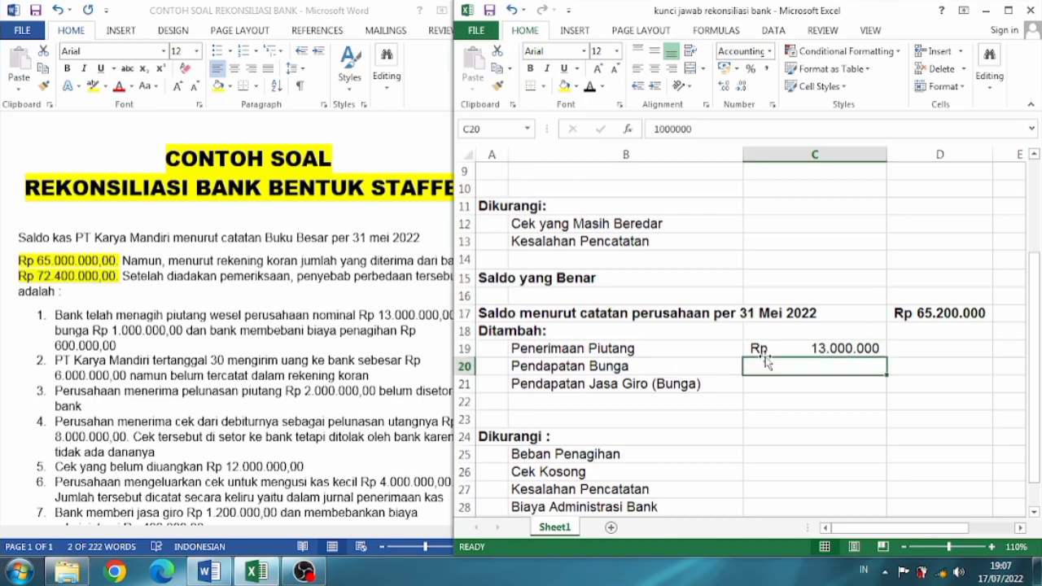
left_click(590, 88)
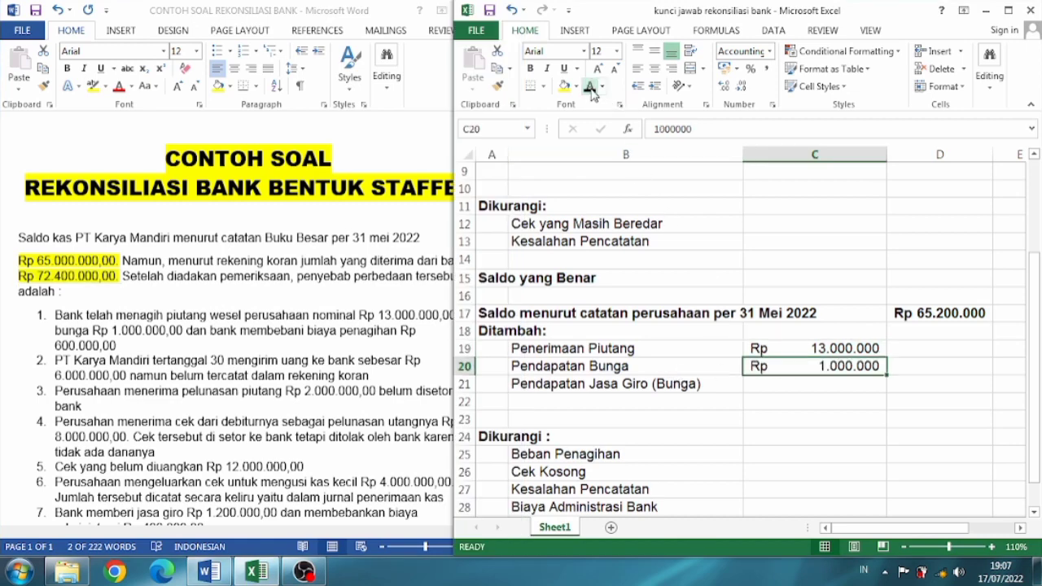
- In the Word document, break item 1 before "Rp" so that "Rp 600.000,00" stays together on its own line
left_click(371, 336)
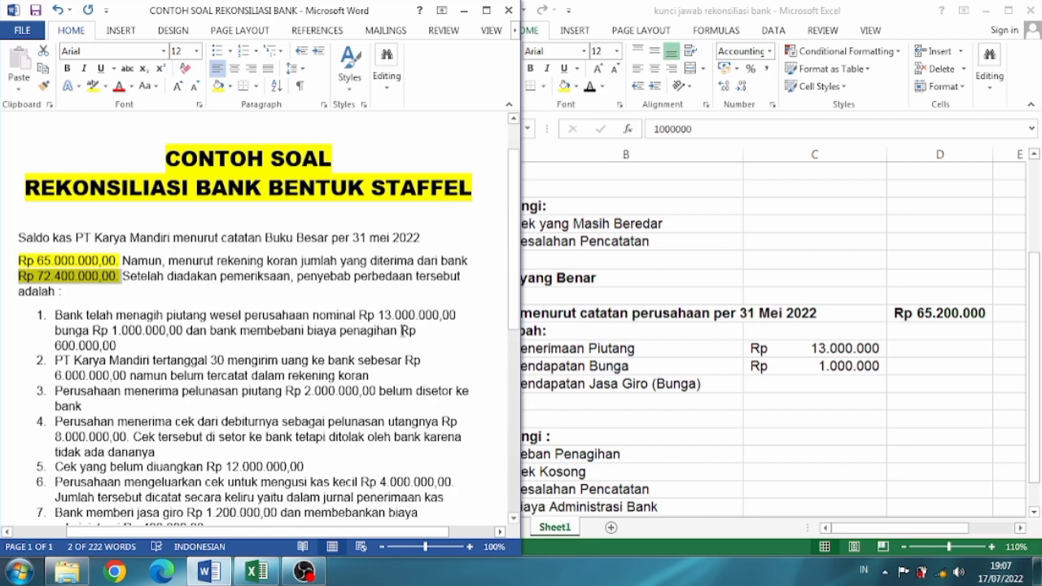
left_click(405, 331)
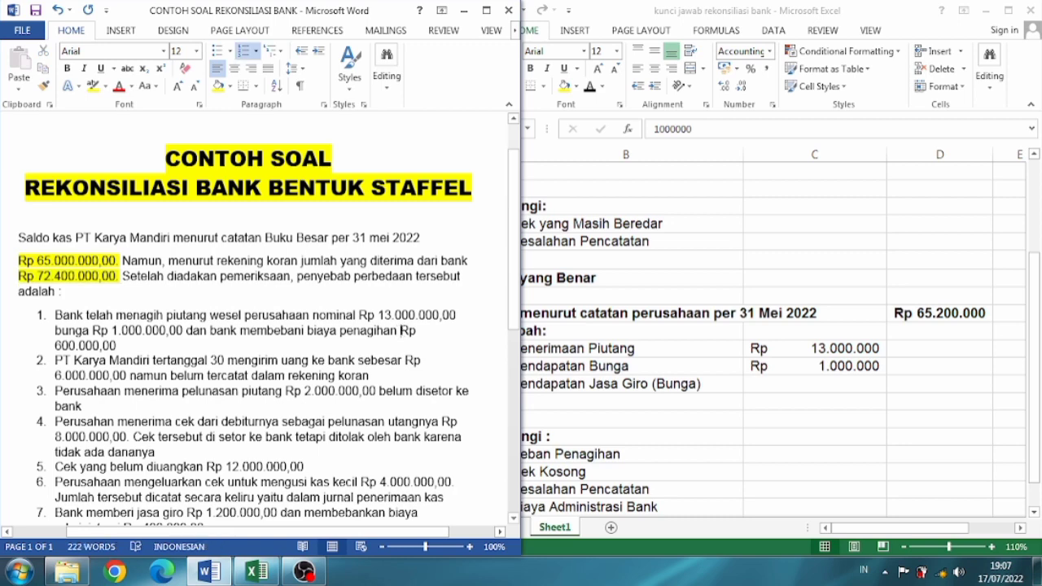
key("Return")
key("BackSpace")
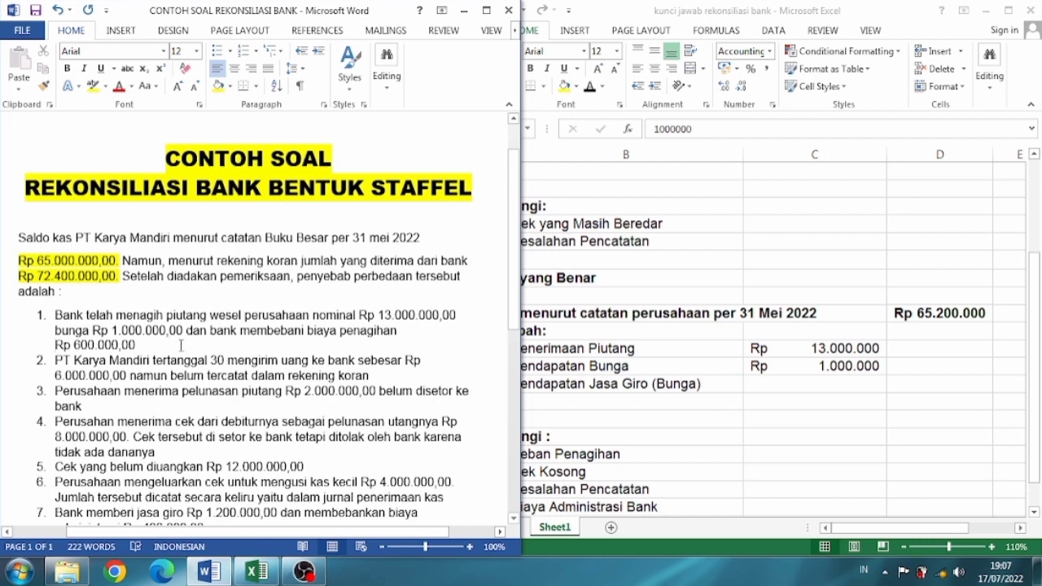
- Set the font colour of the Beban Penagihan amount in C25 of the Excel sheet to black
left_click(610, 396)
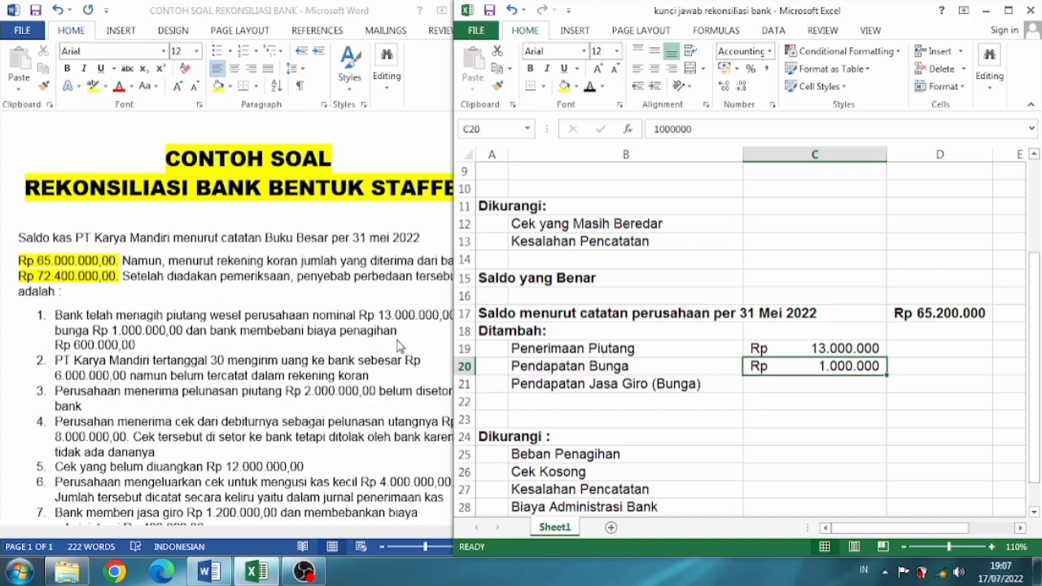
left_click(824, 453)
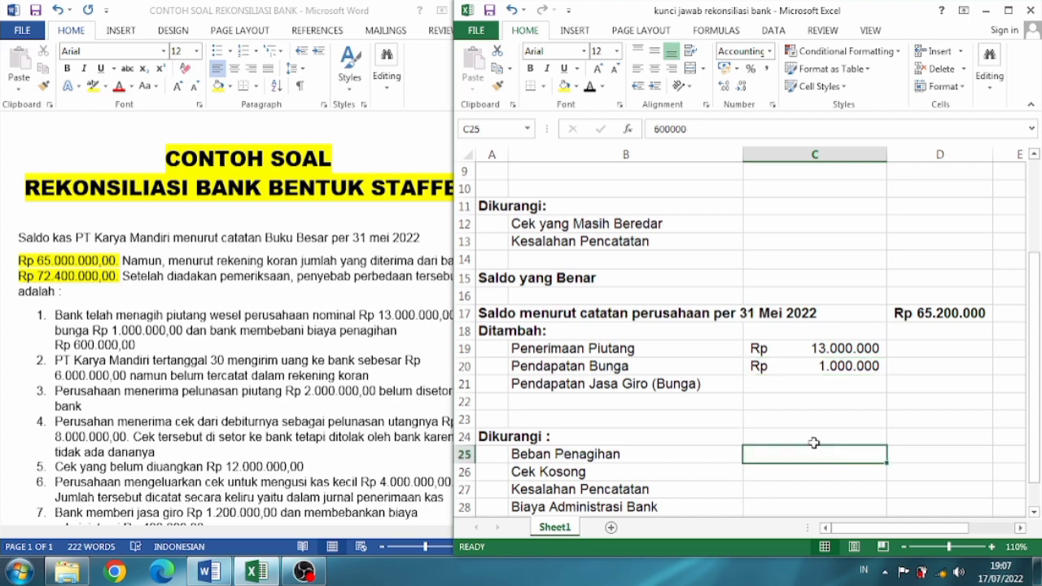
left_click(589, 88)
- In the Word document, break item 2 before "Rp" so that "Rp 6.000.000,00" stays together on one line
left_click(363, 340)
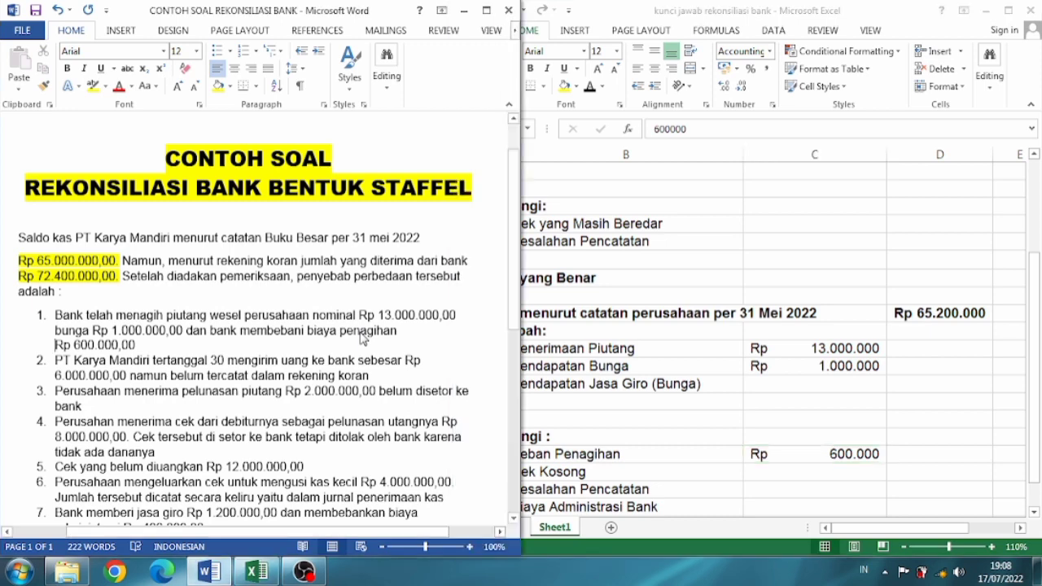
left_click(405, 361)
key("shift+Return")
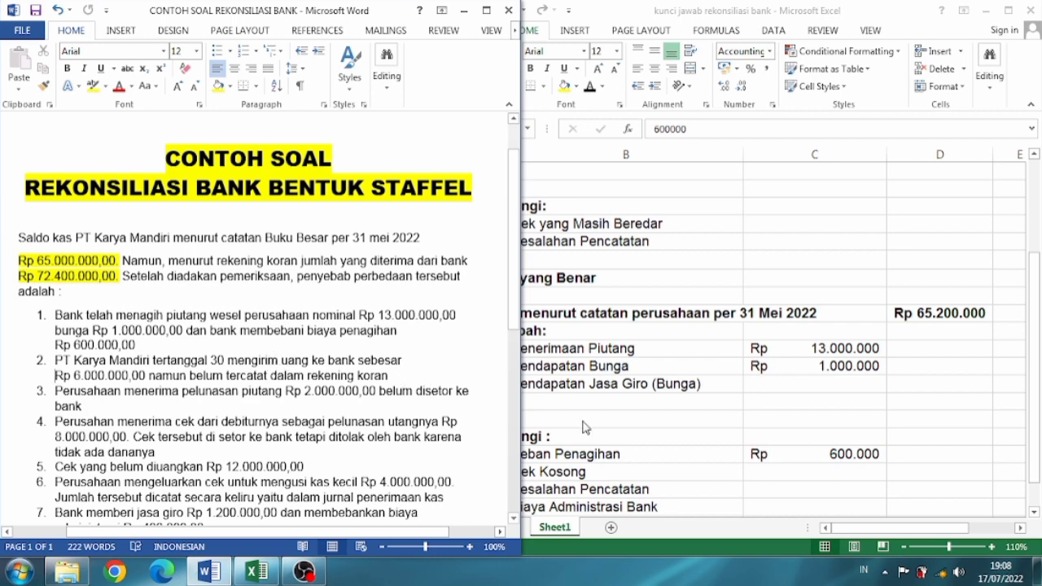
- Set the font colour of the Setoran Dalam Perjalanan amount in C6 of the Excel sheet to black
left_click(637, 444)
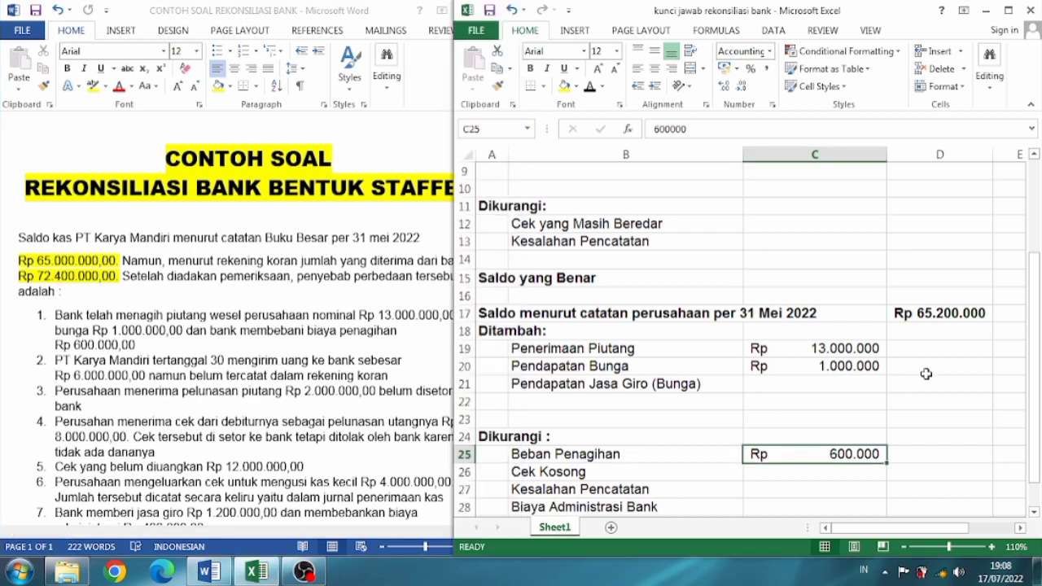
left_click_drag(1037, 309, 1033, 213)
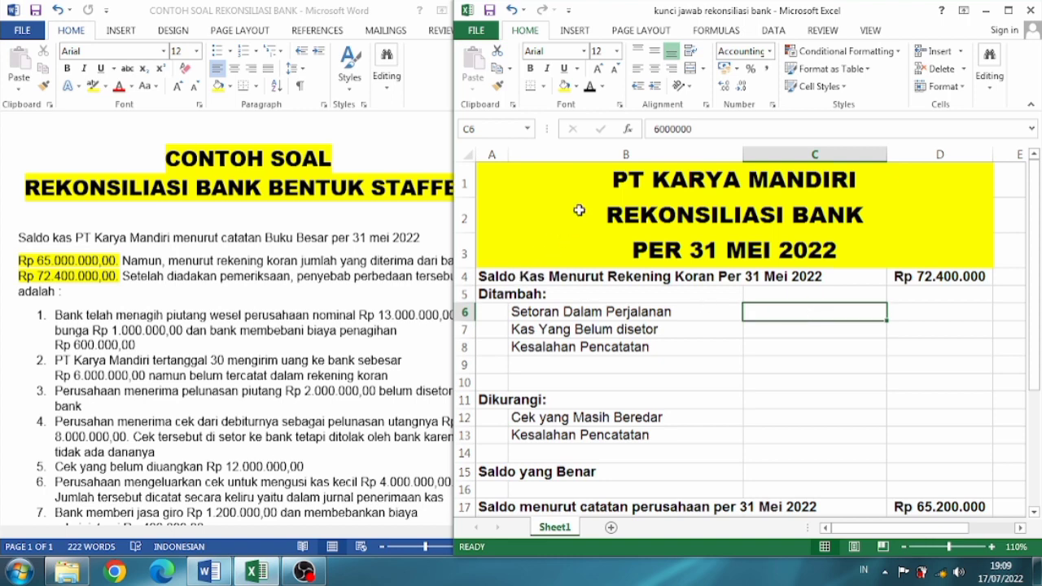
left_click(590, 87)
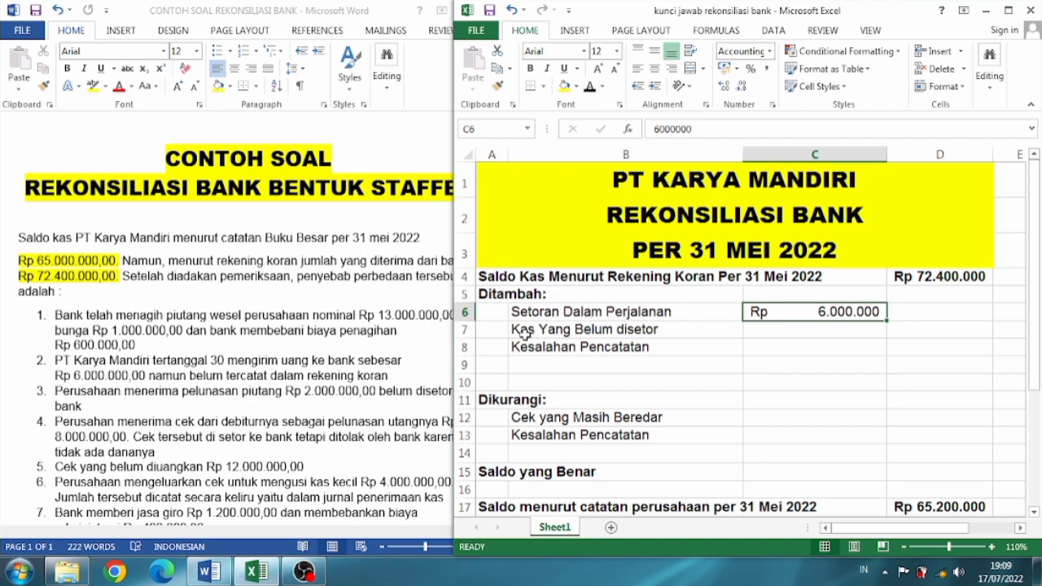
- Set the font colour of the Kas Yang Belum disetor amount in C7 of the Excel sheet to black
left_click(371, 381)
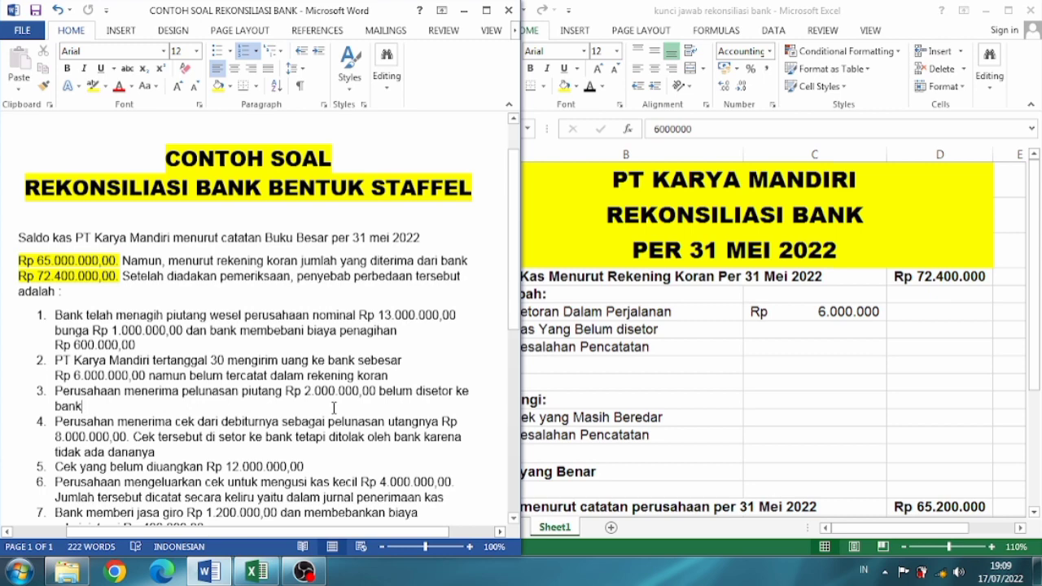
key("alt+Tab")
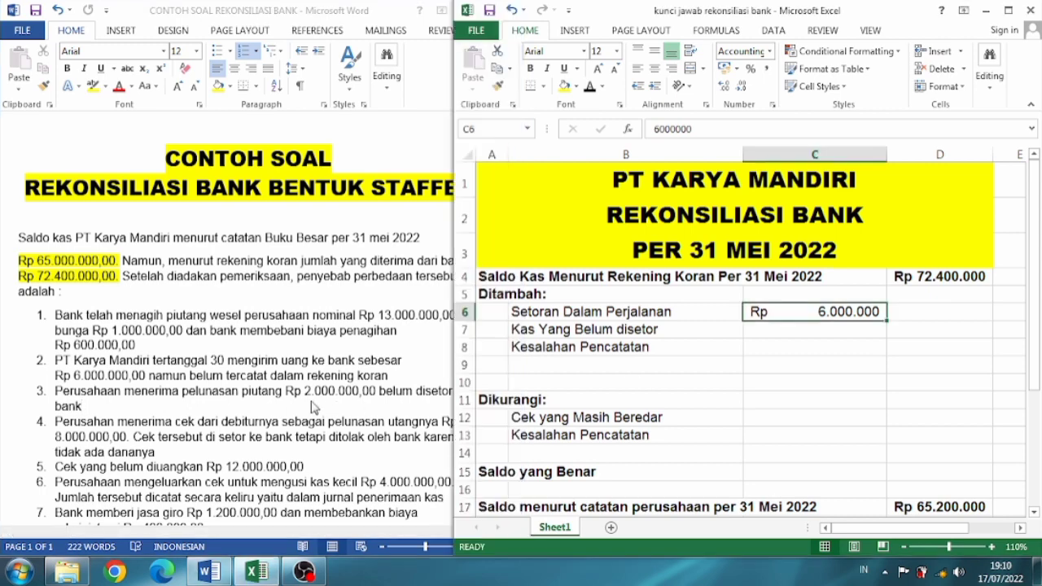
left_click(314, 405)
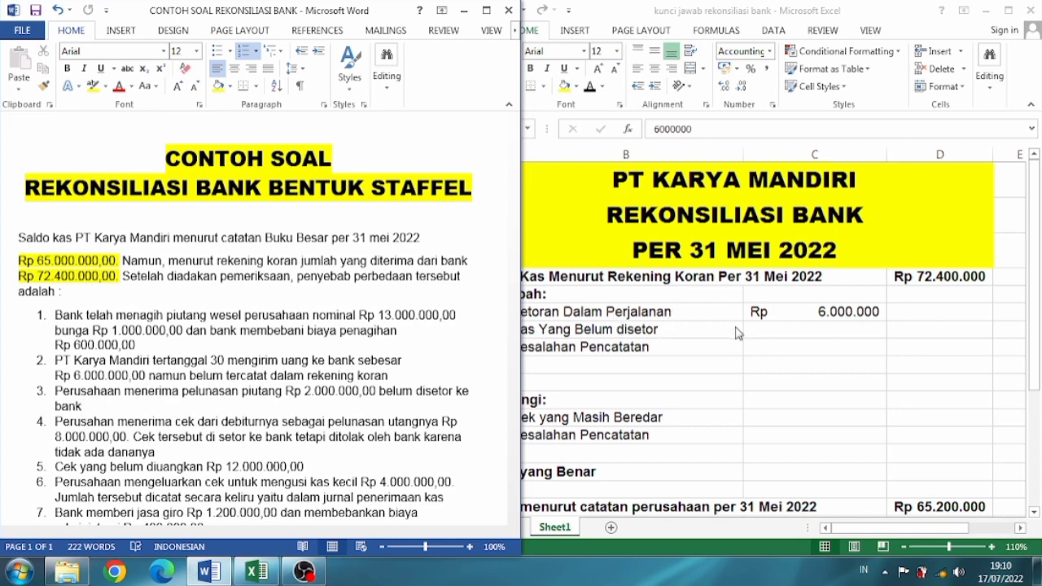
key("alt+Tab")
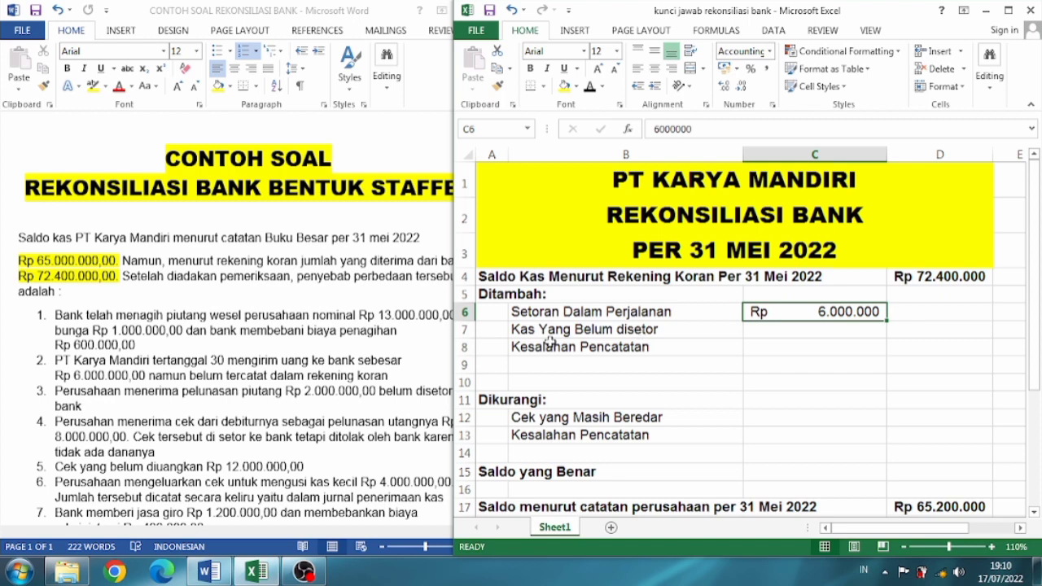
left_click(827, 335)
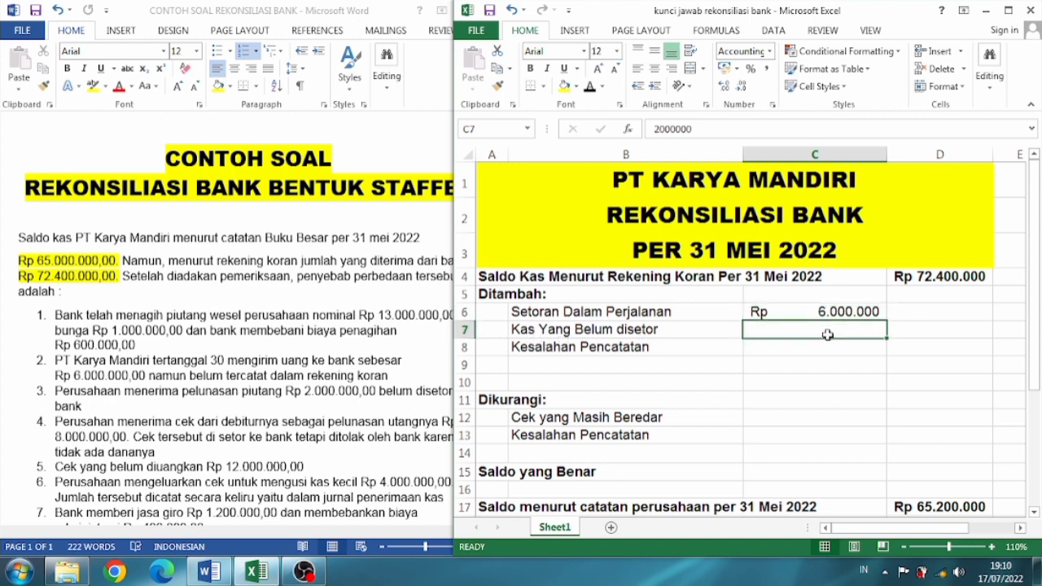
left_click(588, 88)
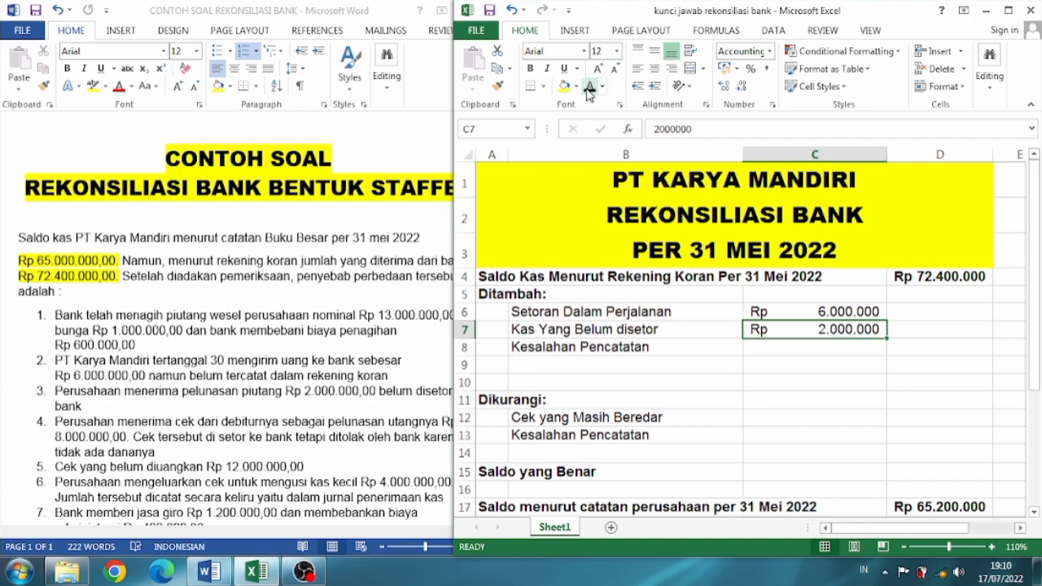
- In the Word document, break item 4 before "Rp" so that "Rp 8.000.000,00" stays together, without numbering the new line
left_click(309, 425)
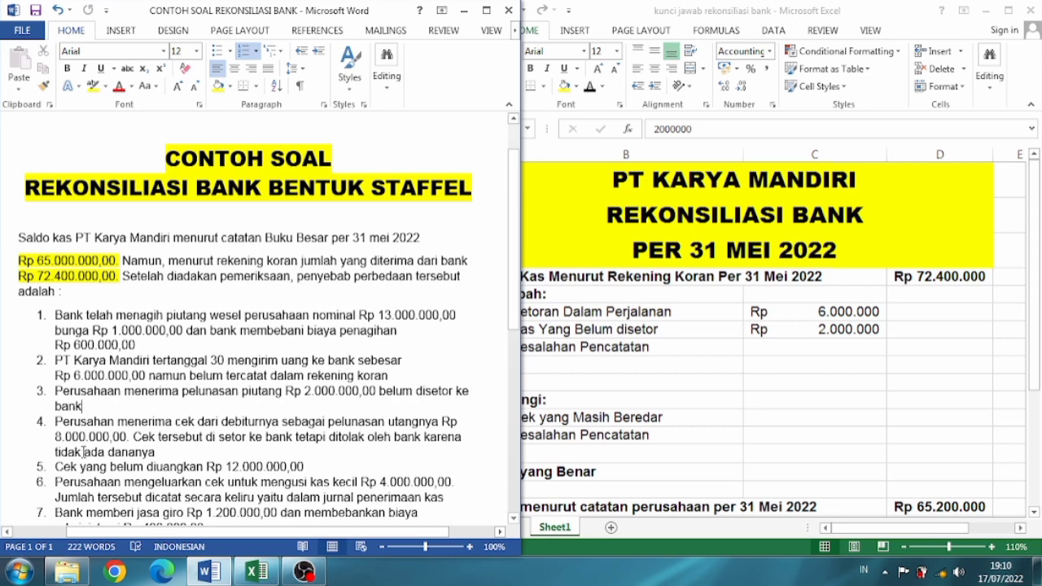
left_click(442, 421)
key("Return")
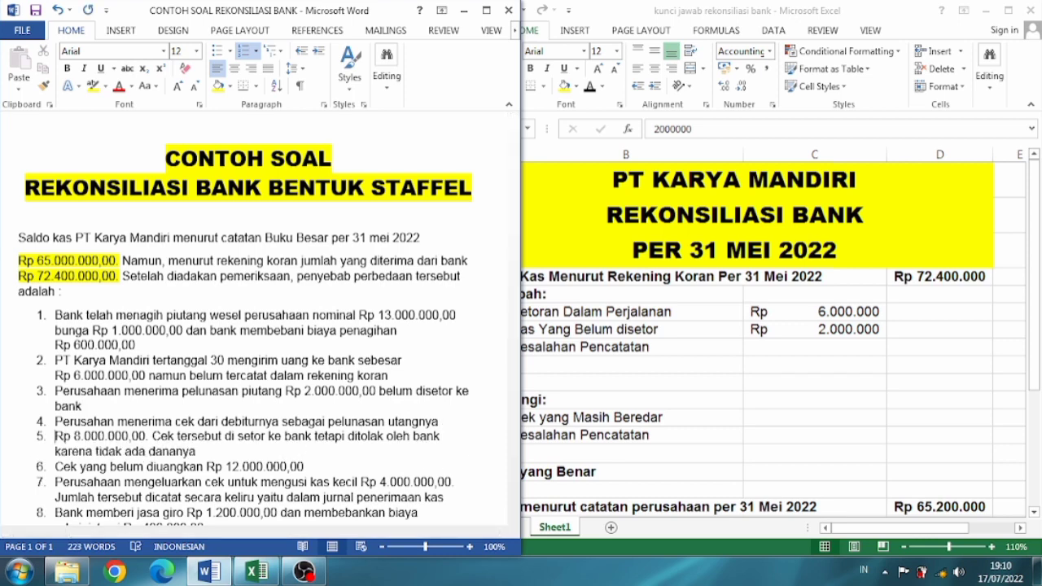
key("BackSpace")
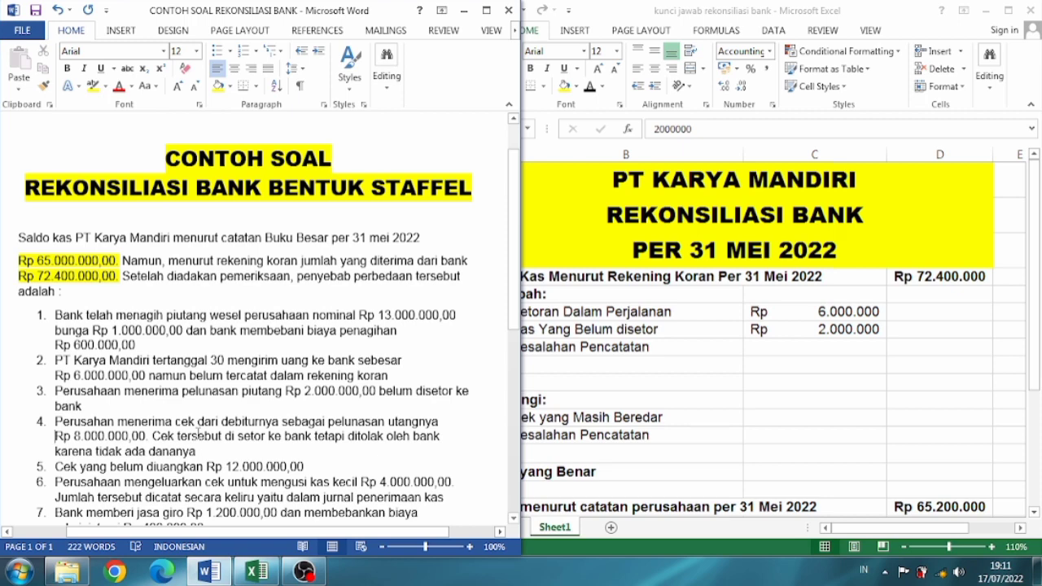
- Set the font colour of the Cek Kosong amount in C26 of the Excel sheet to black
left_click(716, 404)
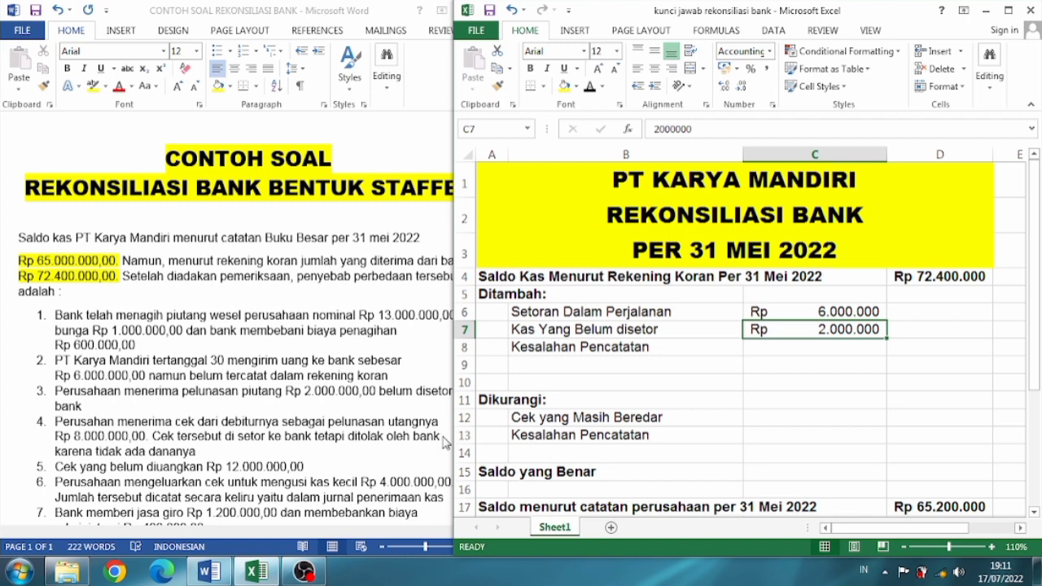
left_click_drag(1032, 200, 1038, 260)
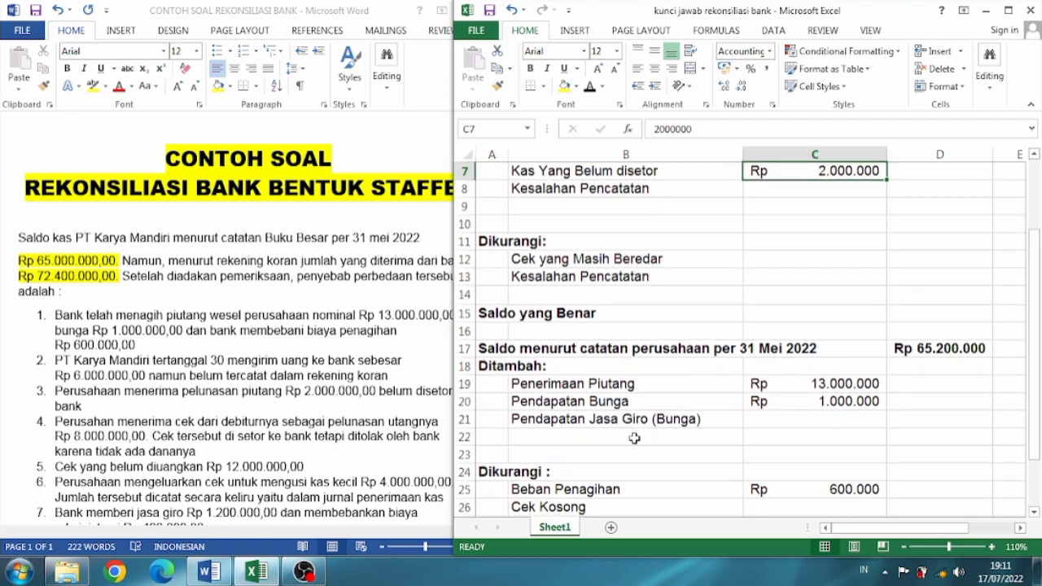
left_click_drag(1038, 320, 1038, 361)
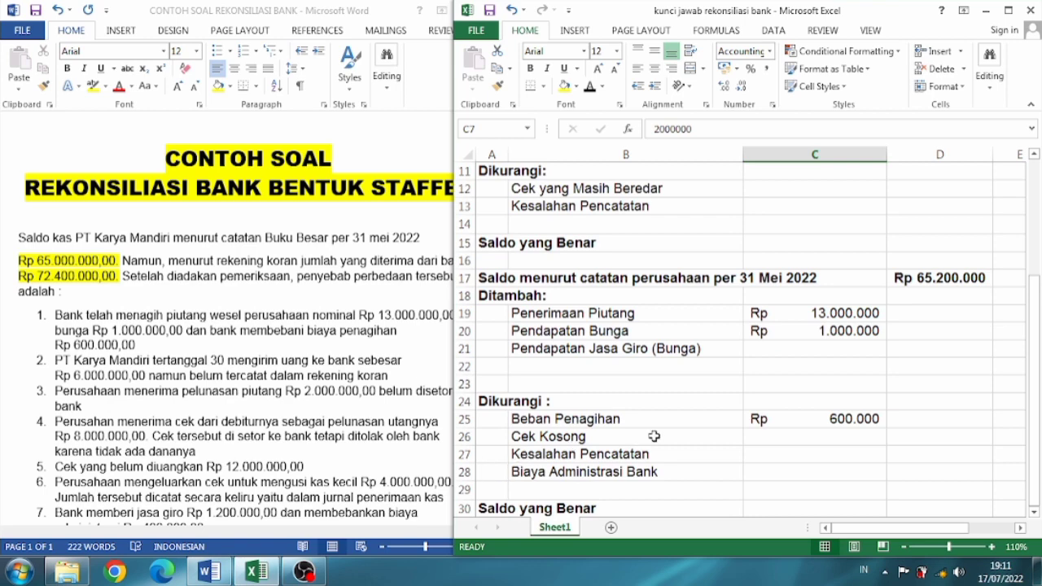
left_click(810, 438)
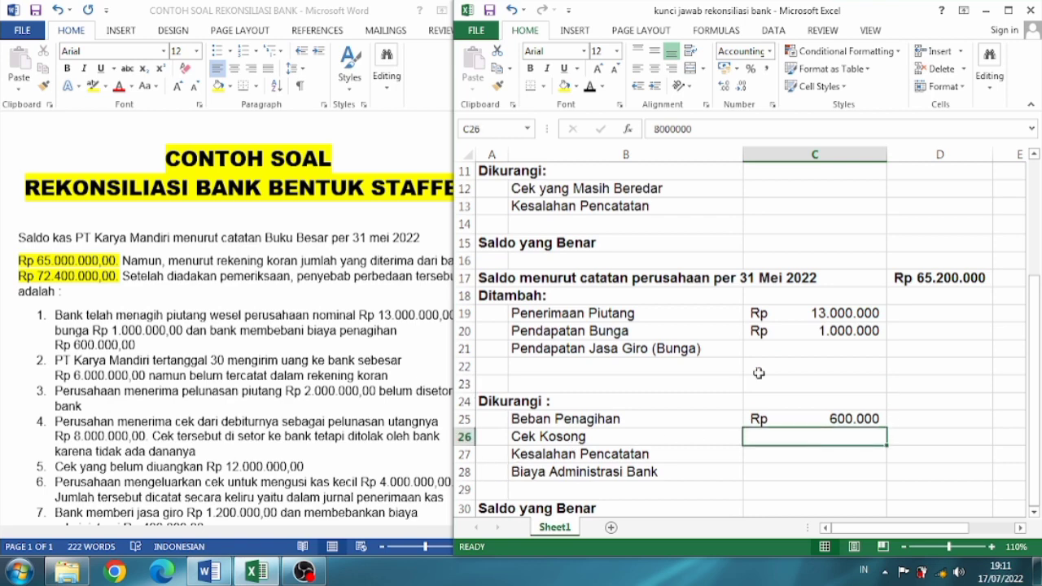
left_click(588, 92)
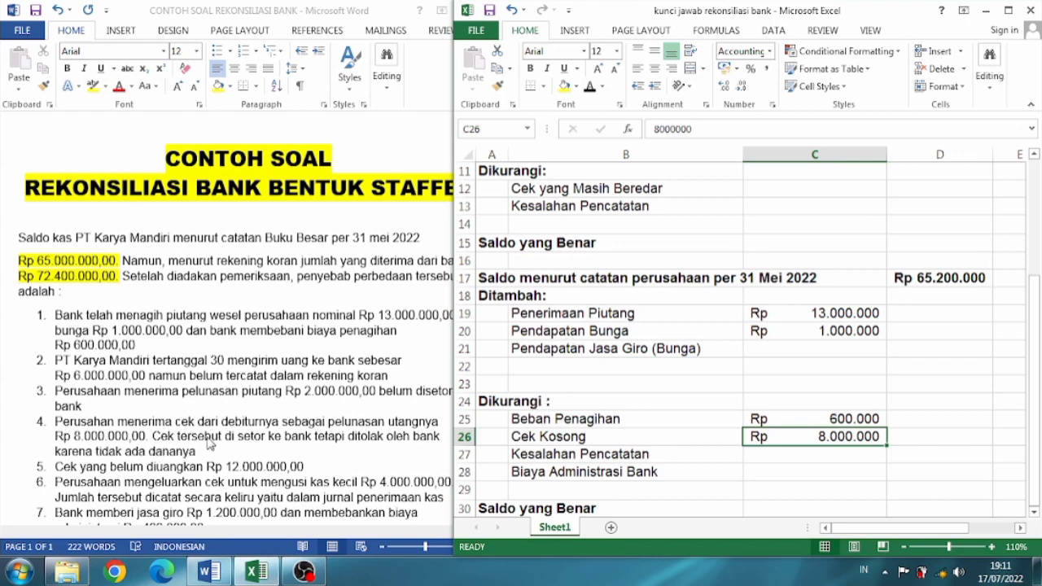
- Set the font colour of the Cek yang Masih Beredar amount in C12 of the Excel sheet to black
left_click(72, 481)
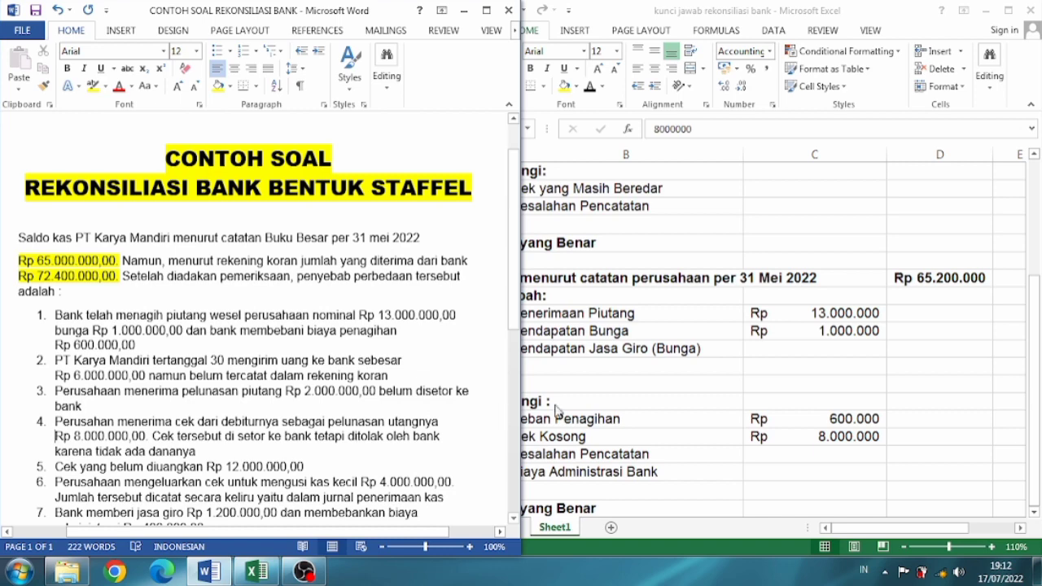
left_click(600, 410)
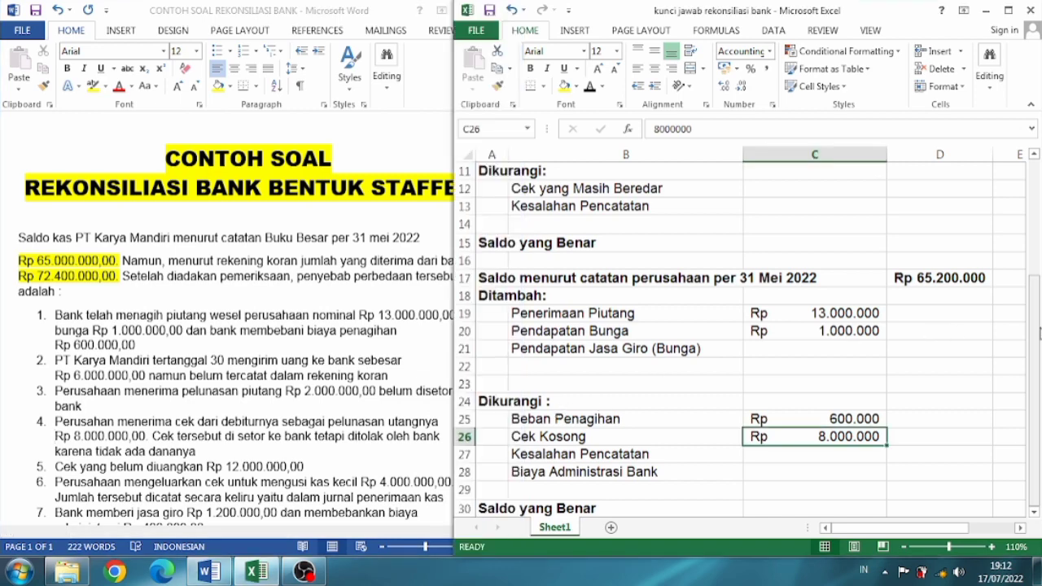
left_click_drag(1038, 334, 1030, 230)
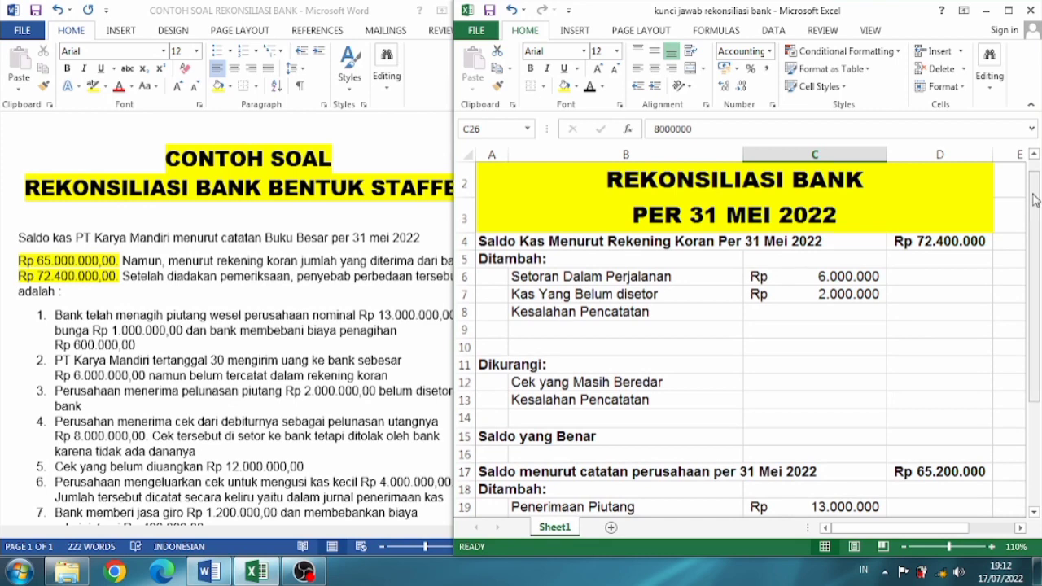
scroll(1034, 195, "up", 1)
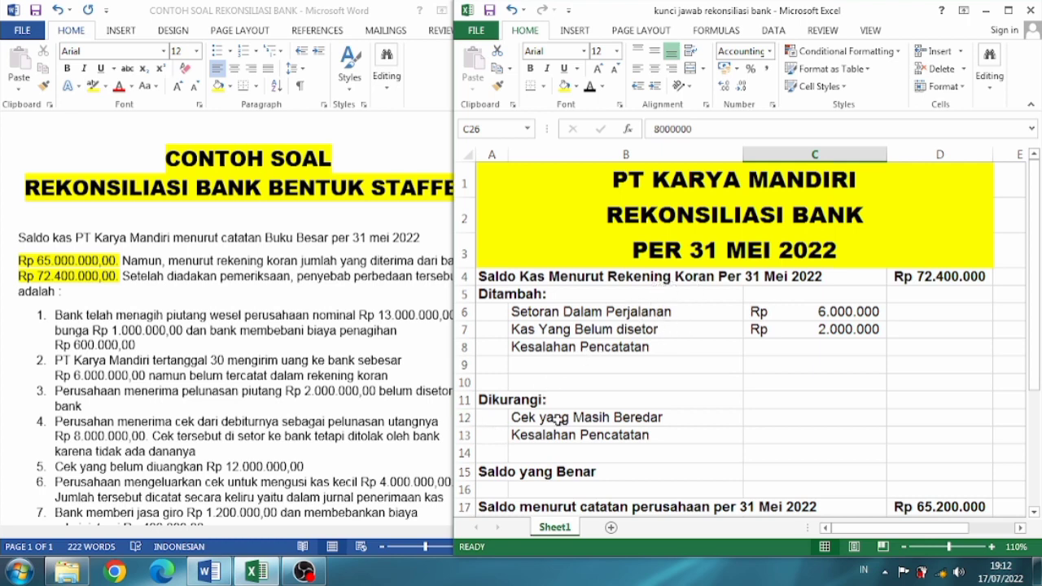
left_click(776, 430)
left_click(775, 418)
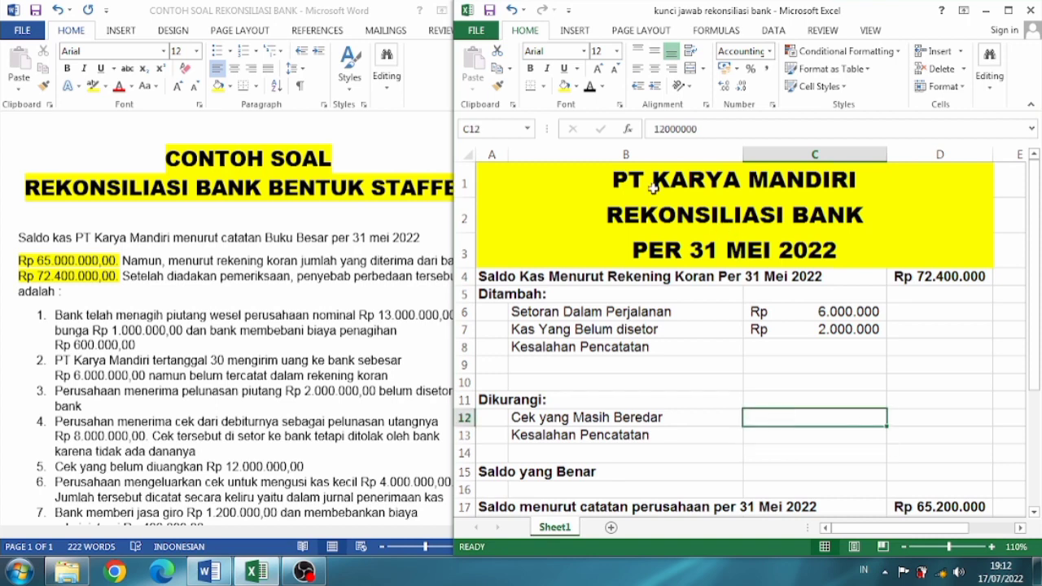
left_click(590, 88)
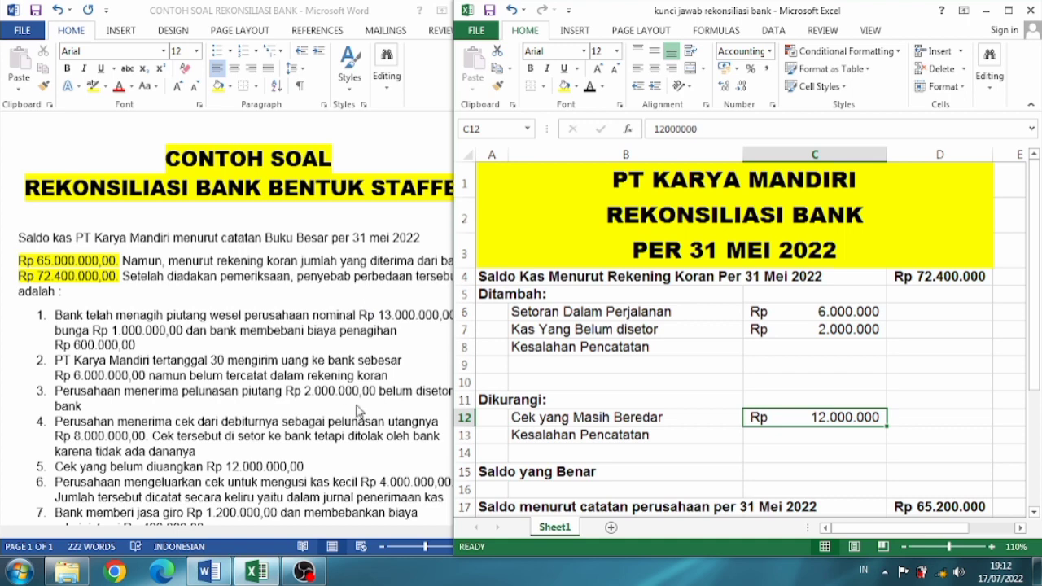
- In item 6 of the Word document, correct the misspelled word "mengusi" to "mengisi"
left_click(370, 450)
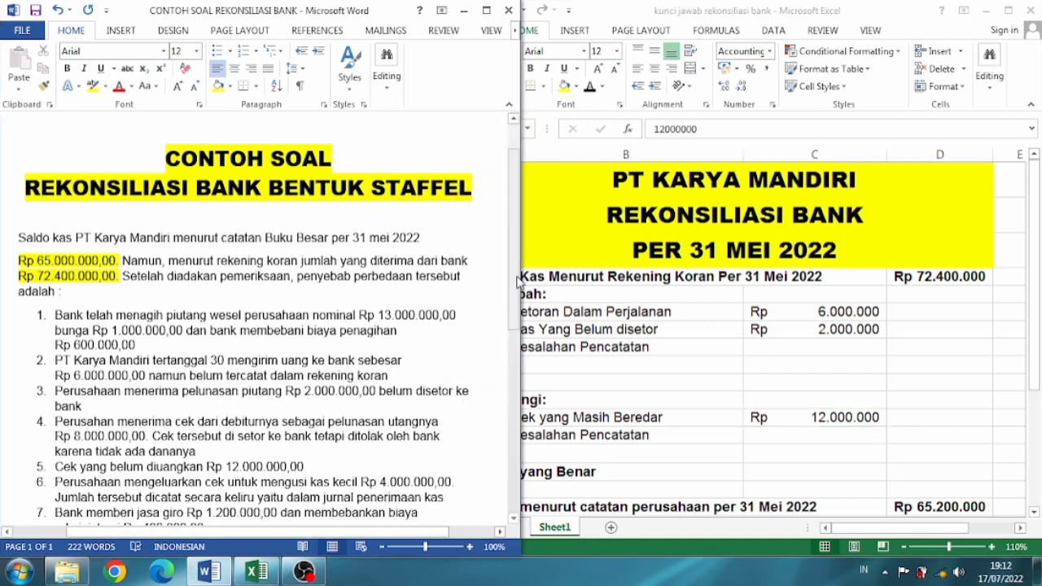
left_click_drag(517, 281, 516, 343)
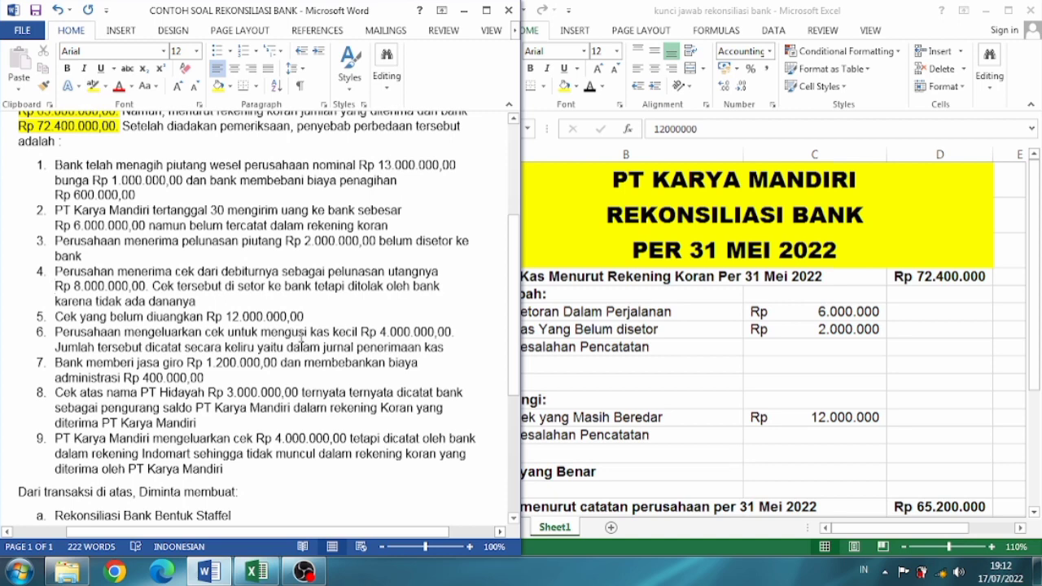
left_click(298, 333)
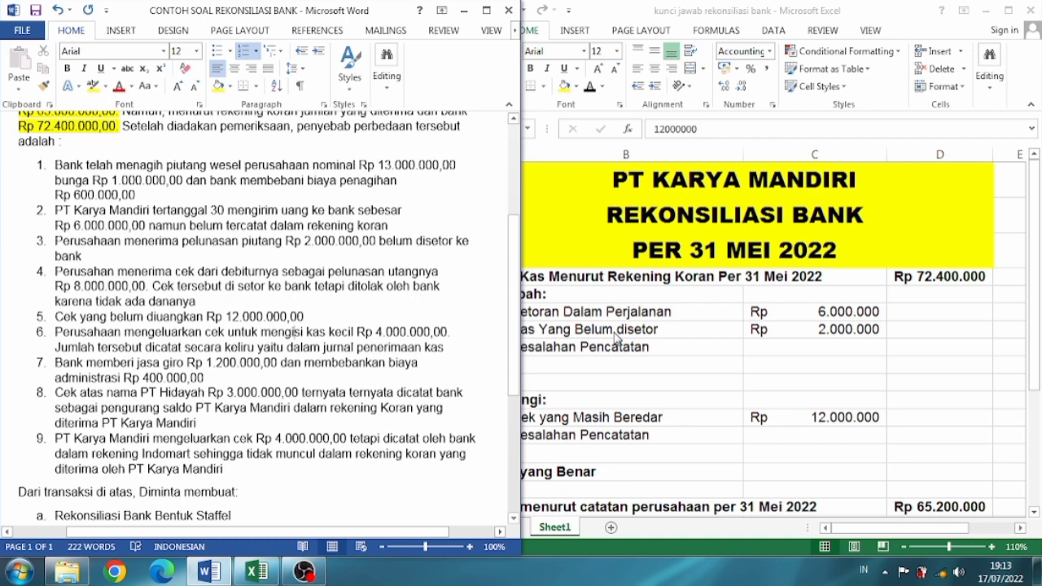
- Set the font colour of the Kesalahan Pencatatan amount in C27 of the Excel sheet to black
left_click(1038, 195)
left_click_drag(1036, 231, 1038, 345)
left_click(792, 453)
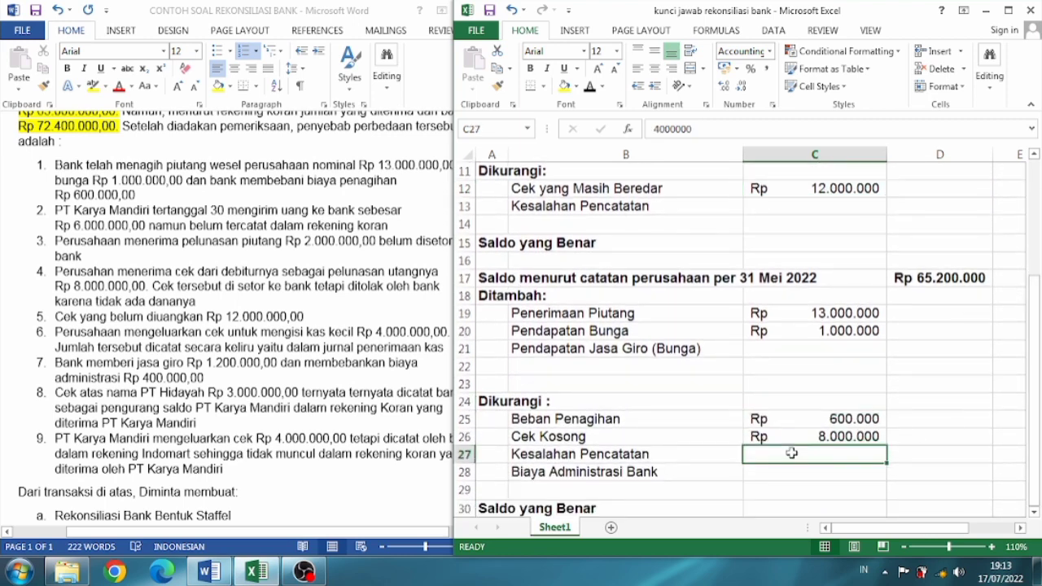
left_click(590, 89)
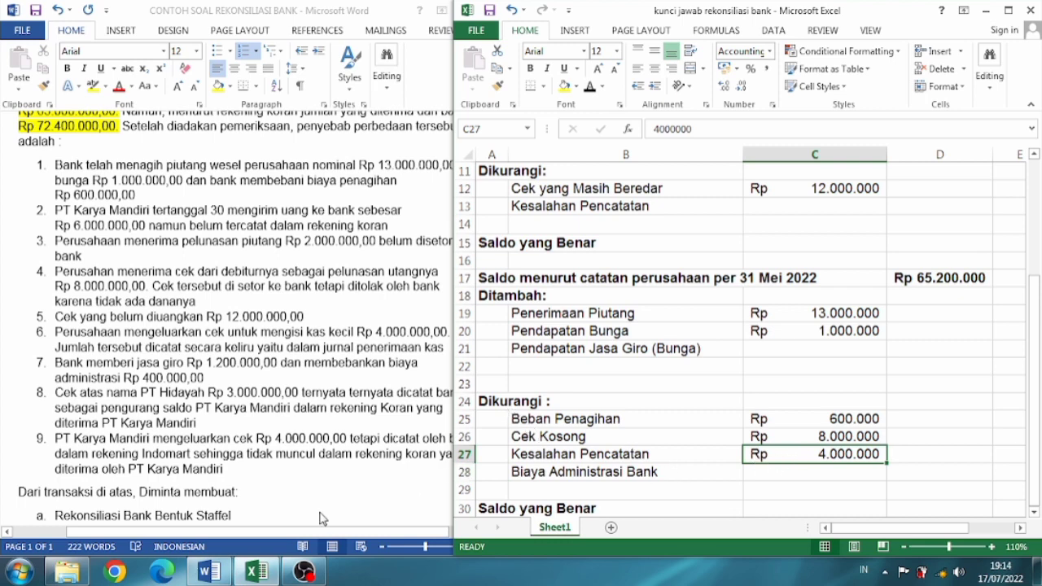
- Set the font colour of the Pendapatan Jasa Giro (Bunga) amount in C21 of the Excel sheet to black
left_click(295, 334)
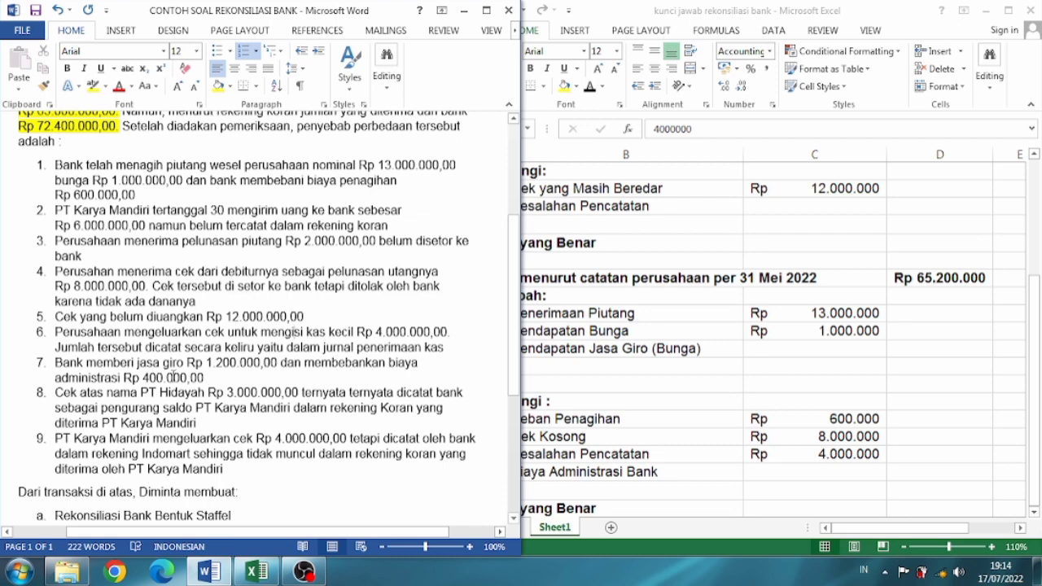
left_click(608, 361)
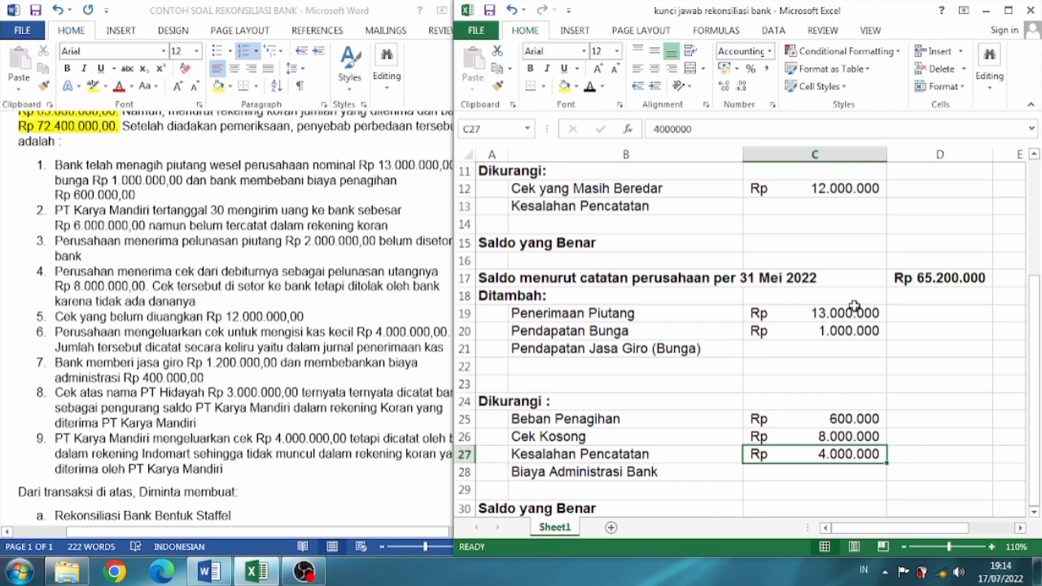
left_click(866, 348)
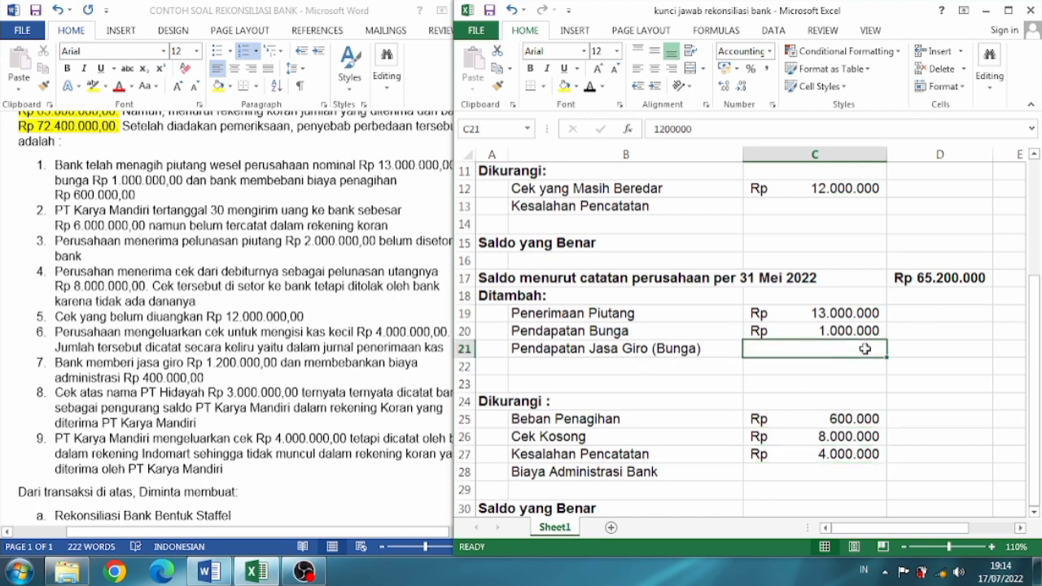
left_click(591, 87)
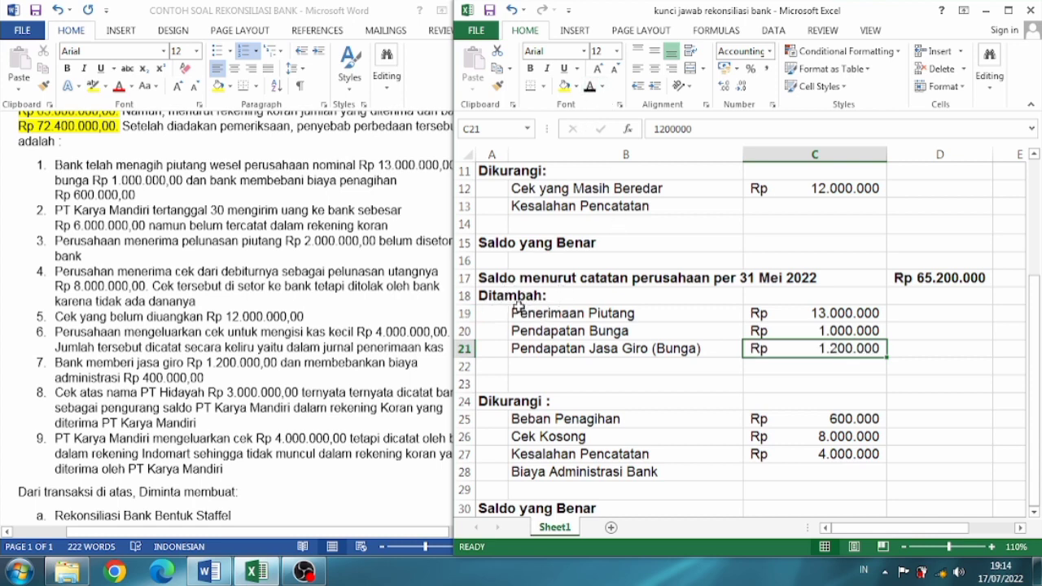
- Set the font colour of the Biaya Administrasi Bank amount in C28 to black and return to the Word document
left_click(784, 472)
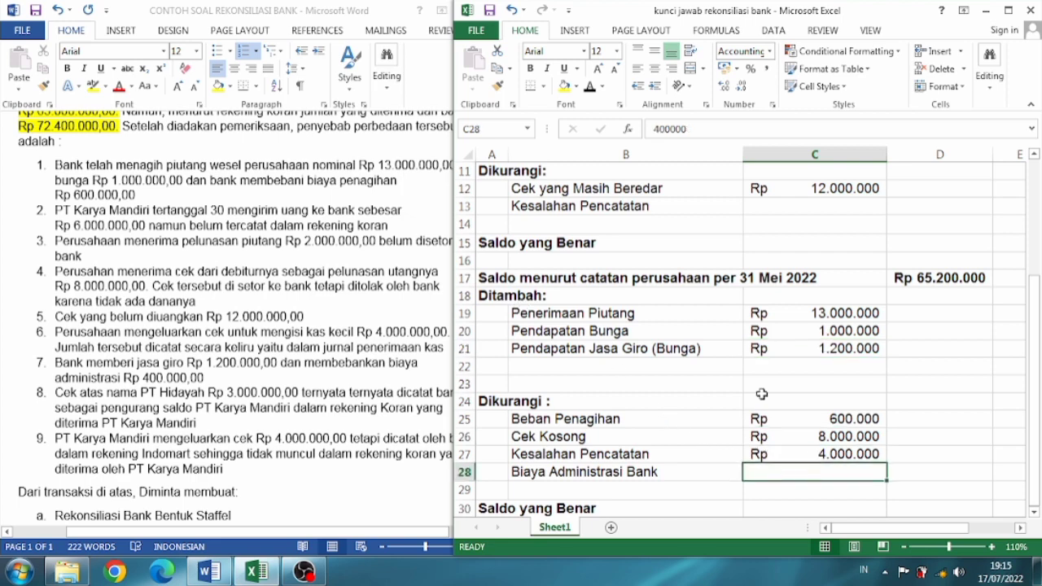
left_click(591, 88)
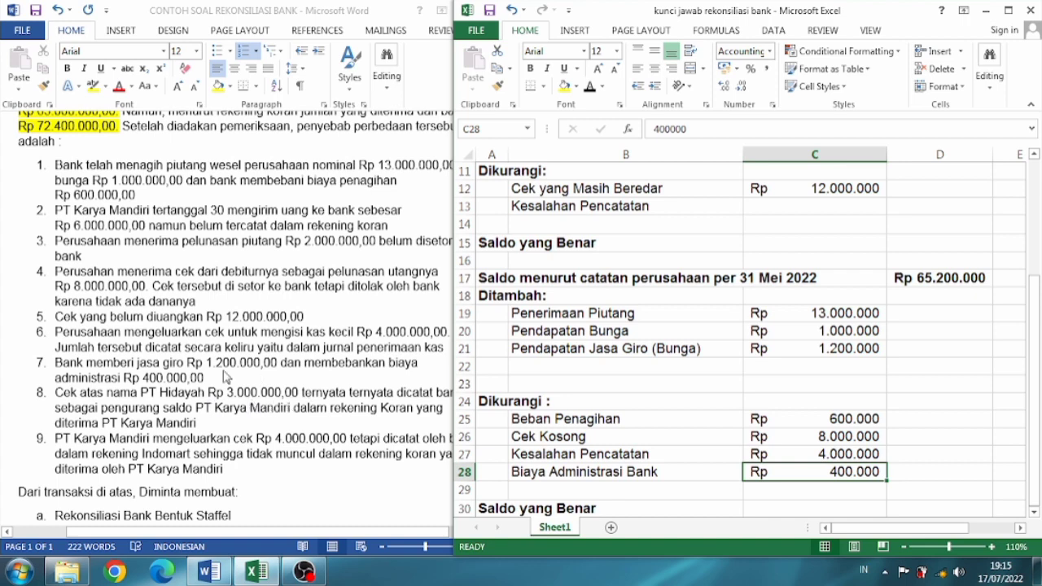
left_click(375, 410)
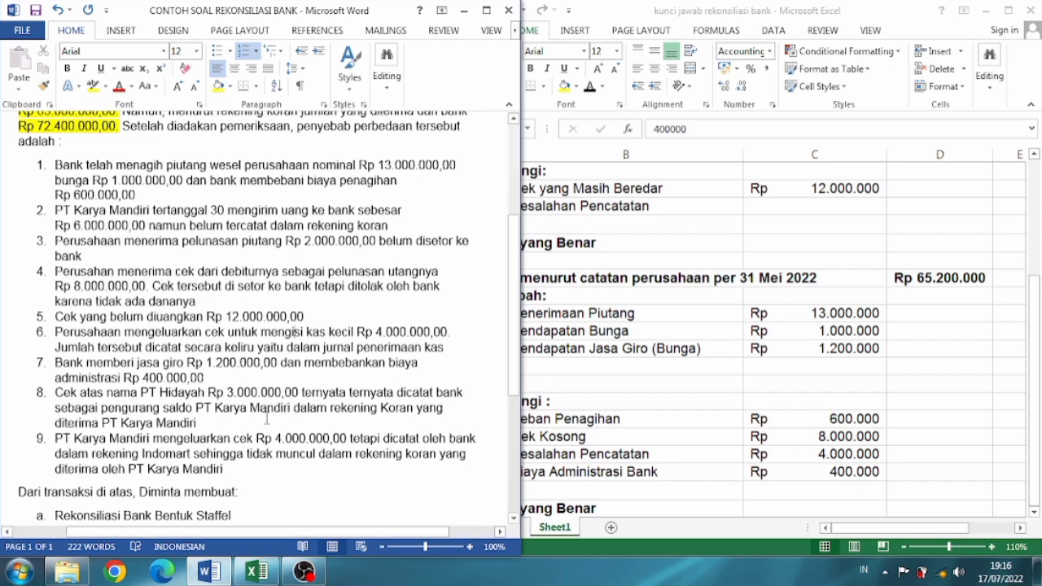
- In the Excel sheet, set the font colour of the Kesalahan Pencatatan amount in C8 to black
left_click(577, 363)
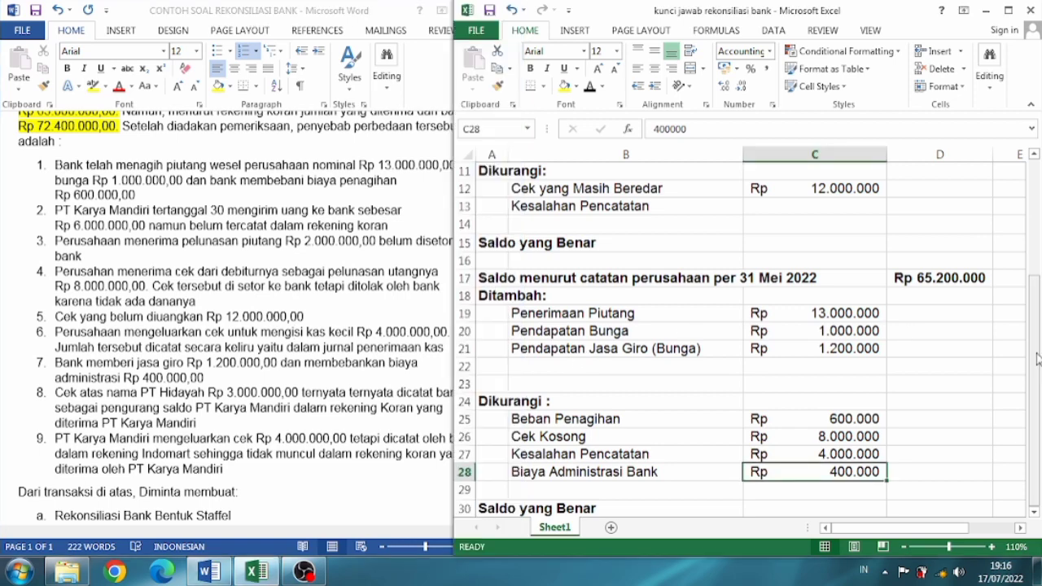
left_click_drag(1040, 358, 1028, 228)
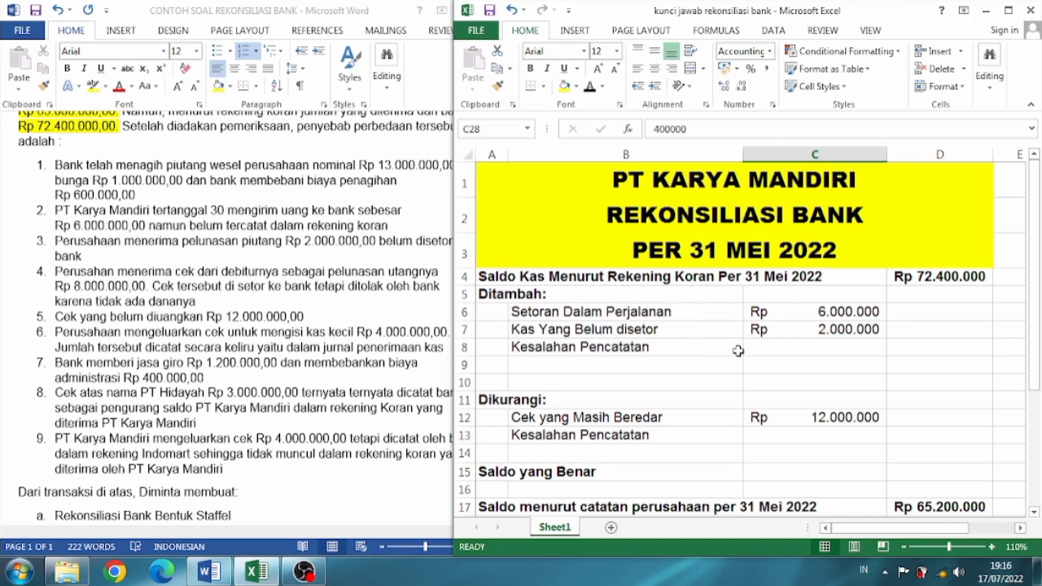
left_click(786, 349)
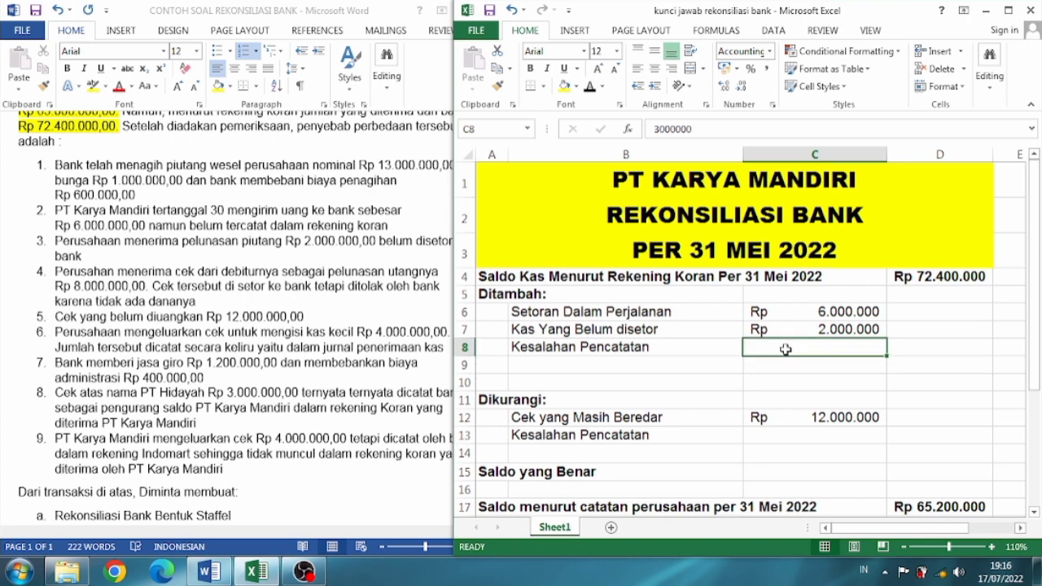
left_click(590, 87)
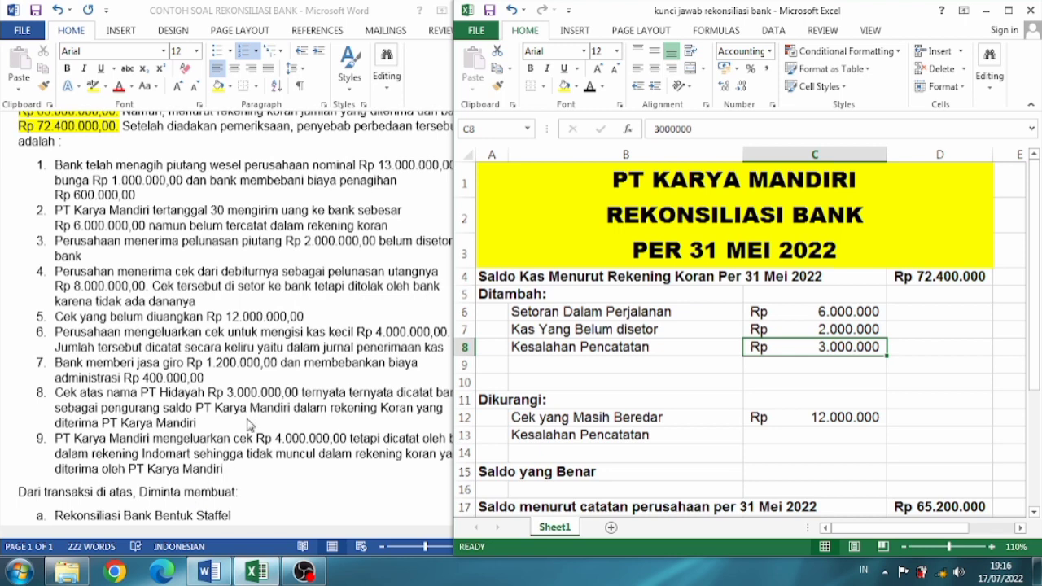
- Set the font colour of the Kesalahan Pencatatan amount in C13, in the first Dikurangi section, to black
left_click(286, 461)
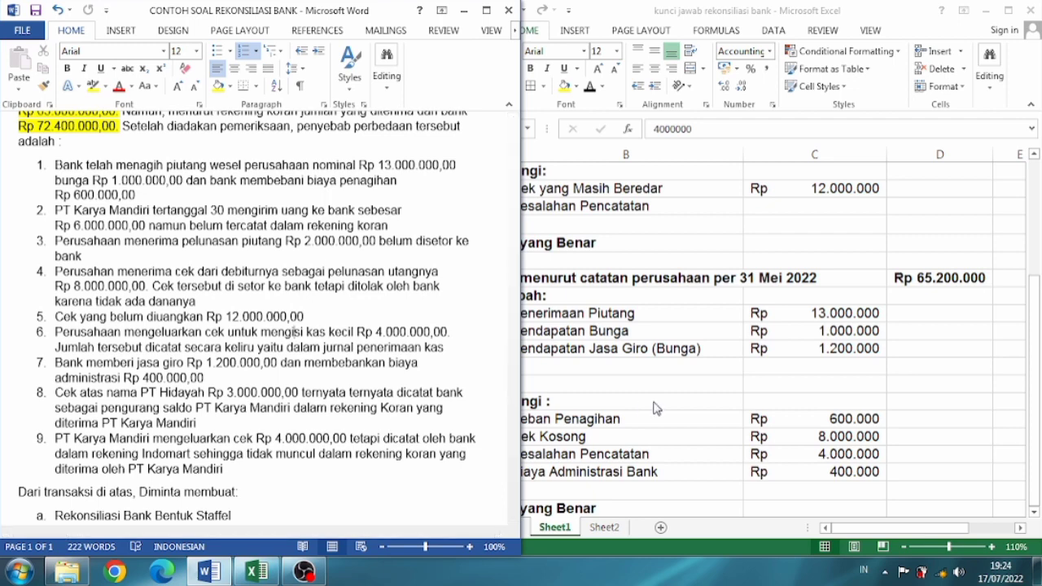
left_click(654, 402)
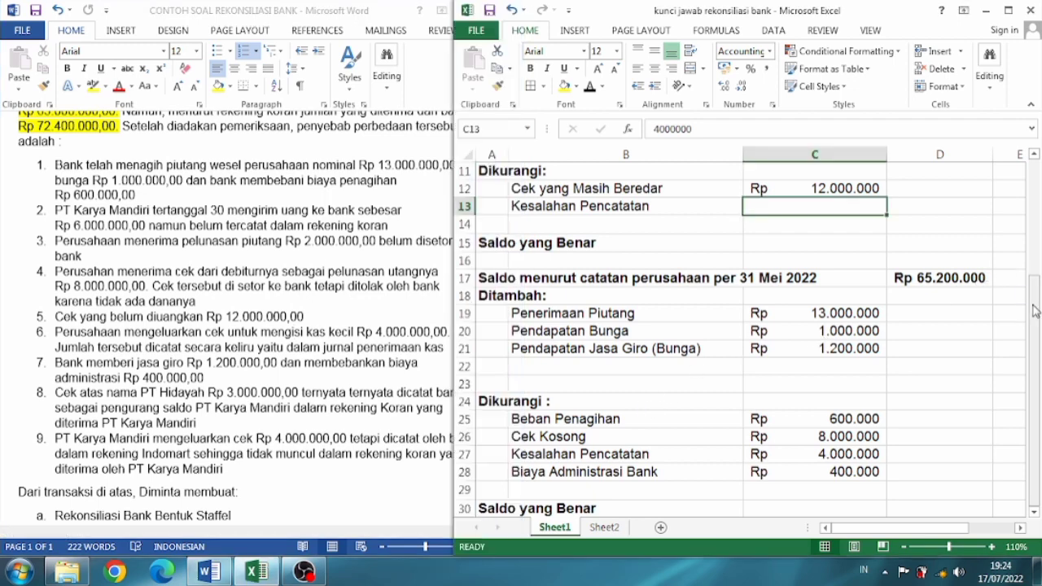
left_click_drag(1034, 311, 1023, 184)
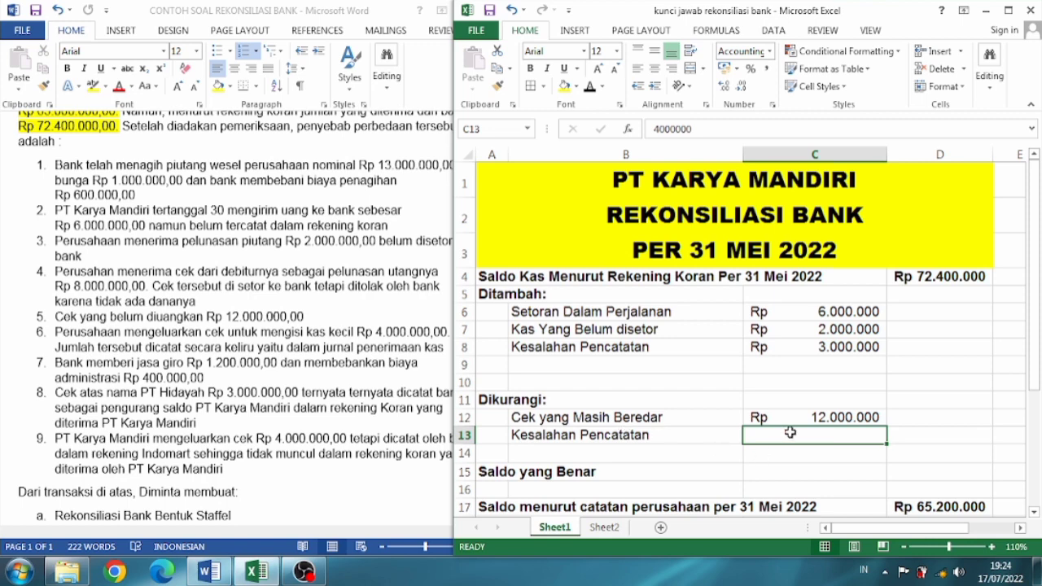
left_click(590, 88)
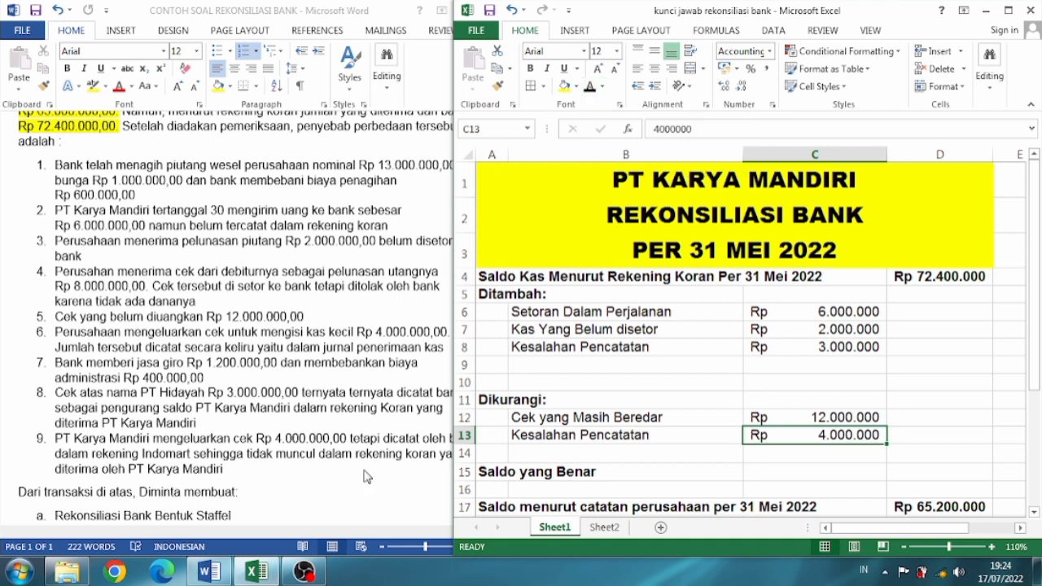
- Underline the Kesalahan Pencatatan amount in C8 and set the font colour of the additions subtotal in D9 to black
scroll(366, 476, "up", 5)
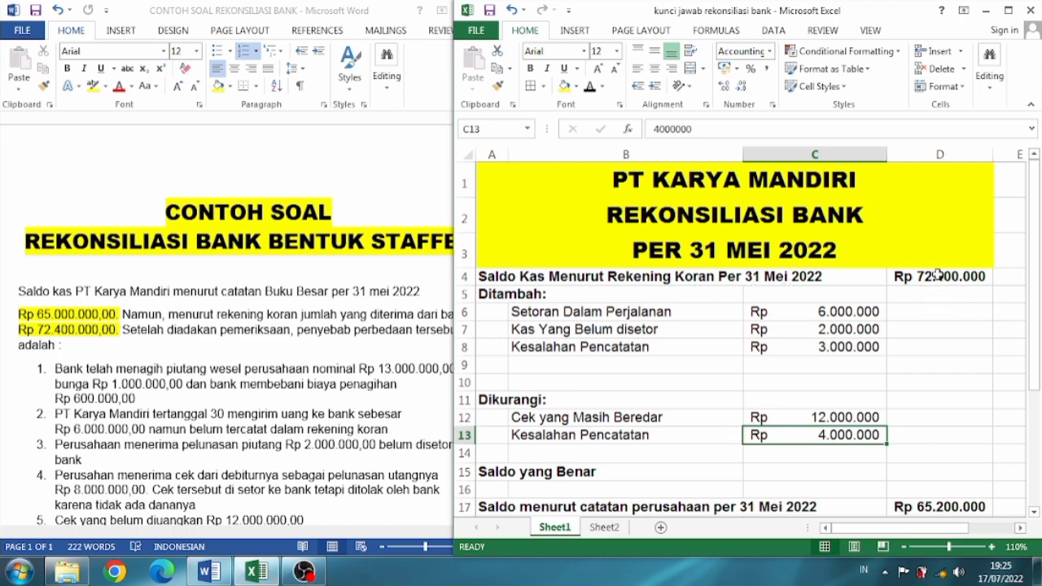
left_click(918, 365)
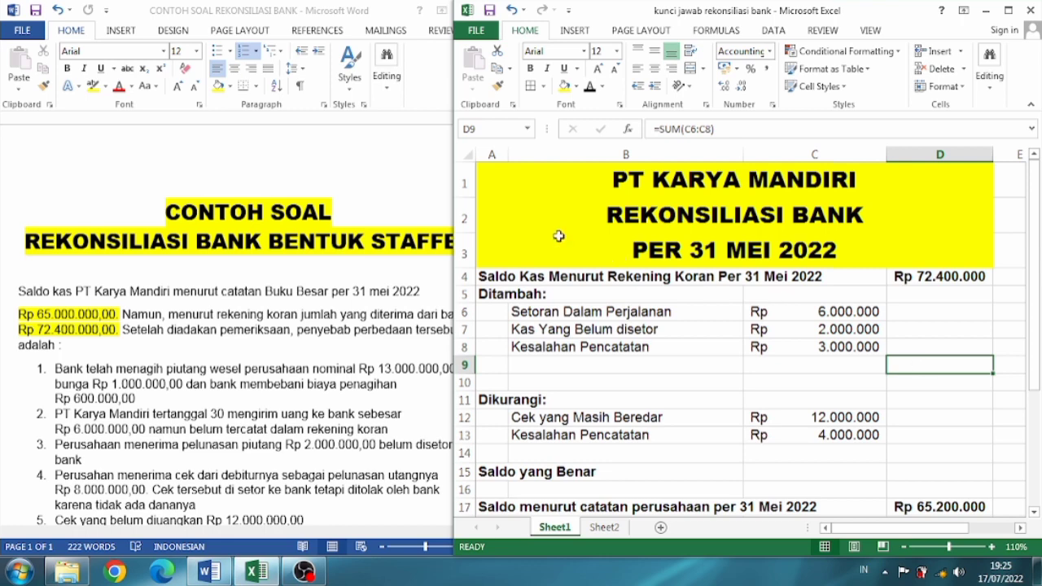
left_click(827, 346)
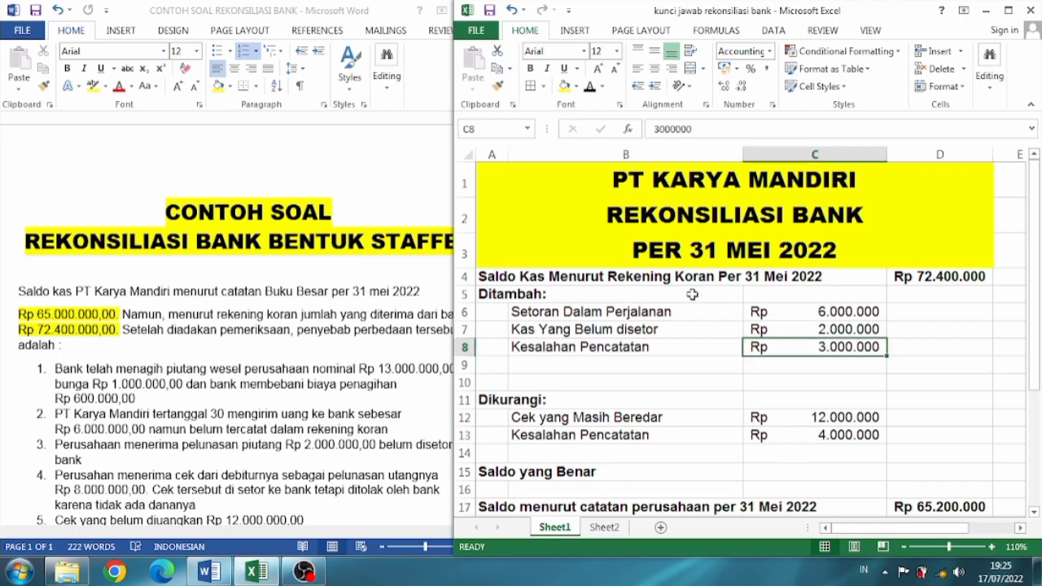
left_click(562, 69)
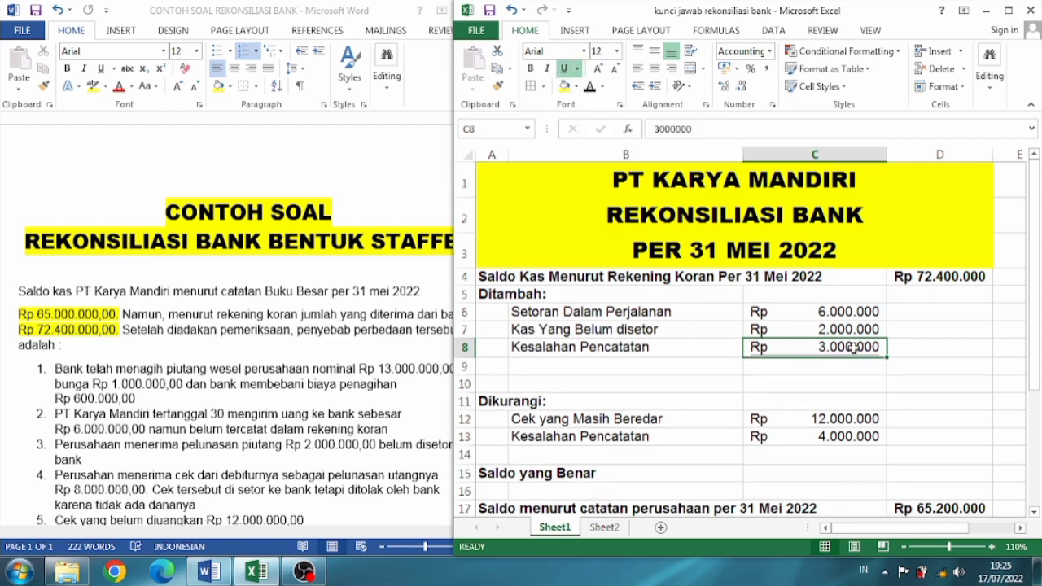
left_click(902, 364)
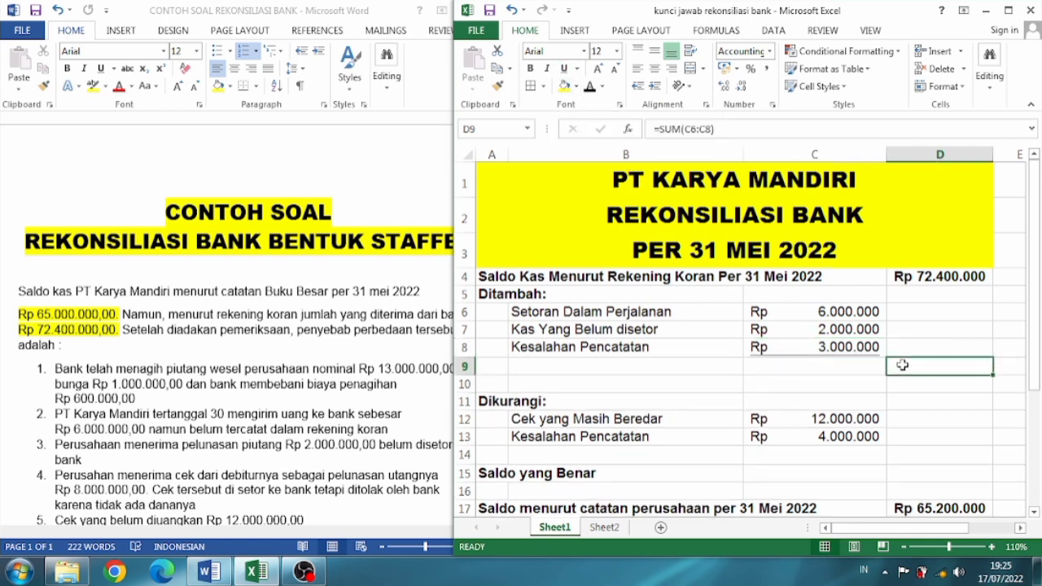
left_click(589, 87)
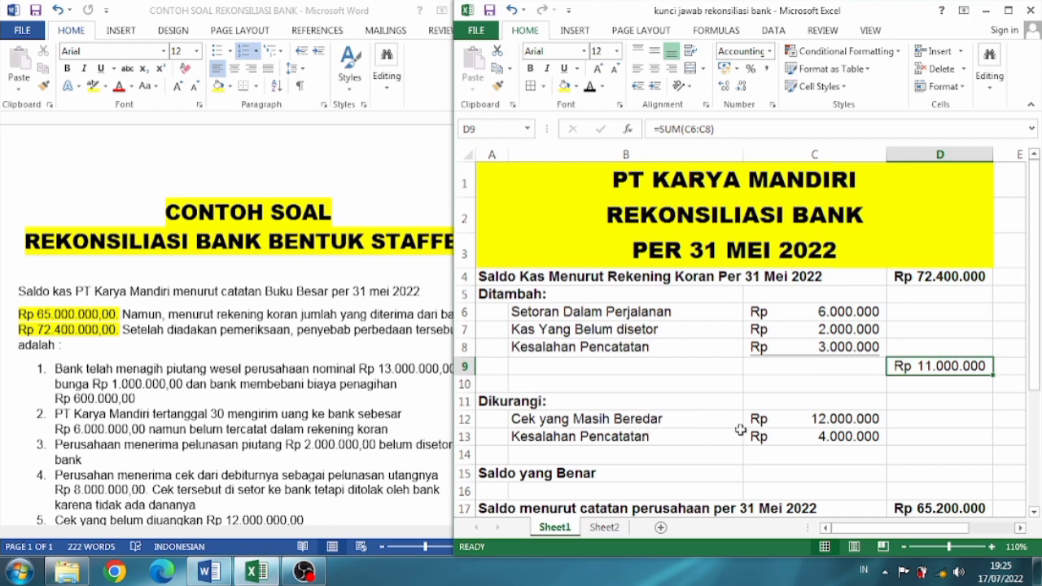
- Underline the Kesalahan Pencatatan amount in C13 and set the font colour of the deductions subtotal in D14 to black
left_click(795, 437)
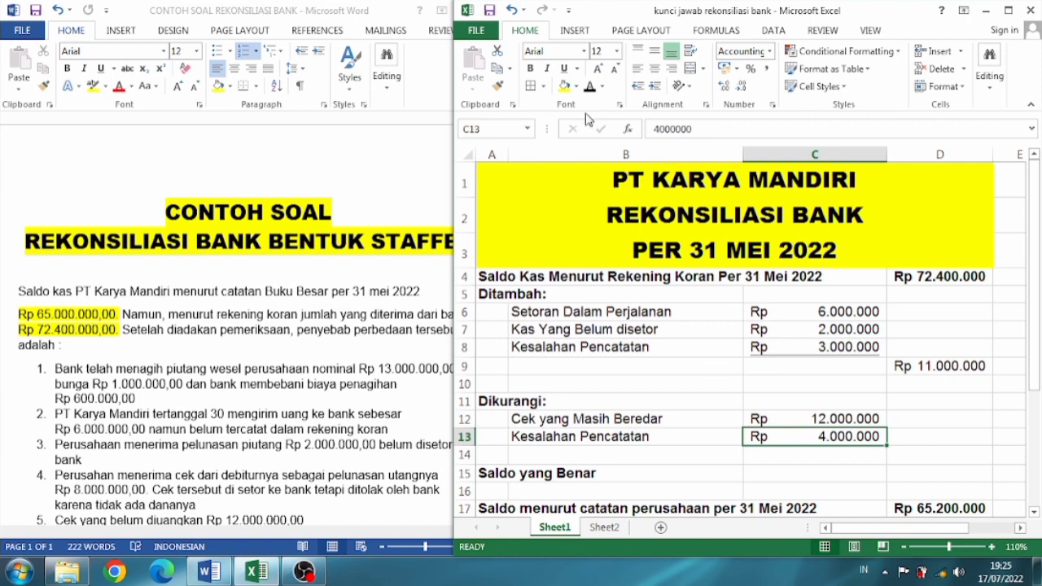
left_click(564, 68)
left_click(929, 452)
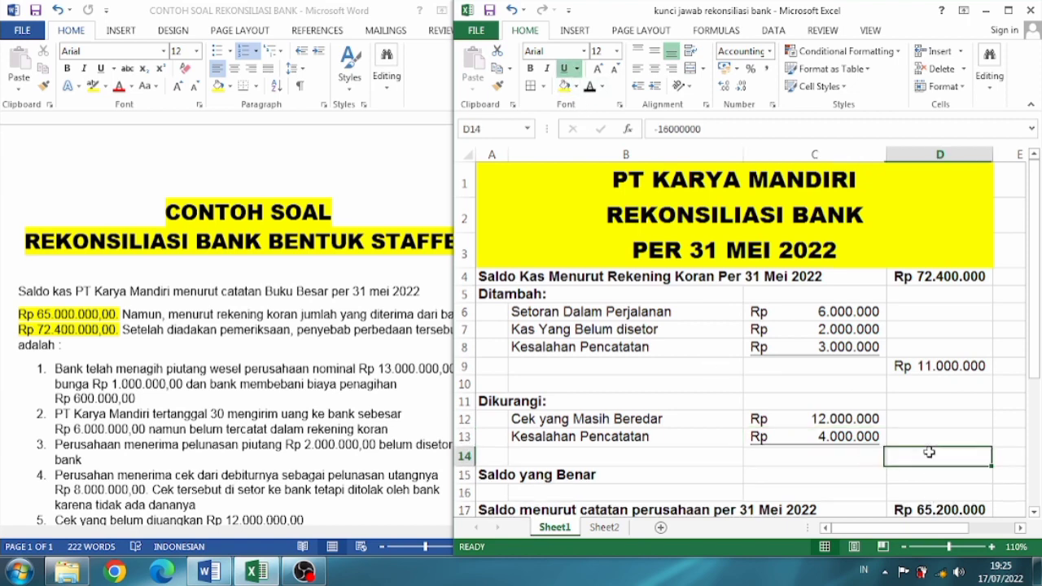
left_click(590, 87)
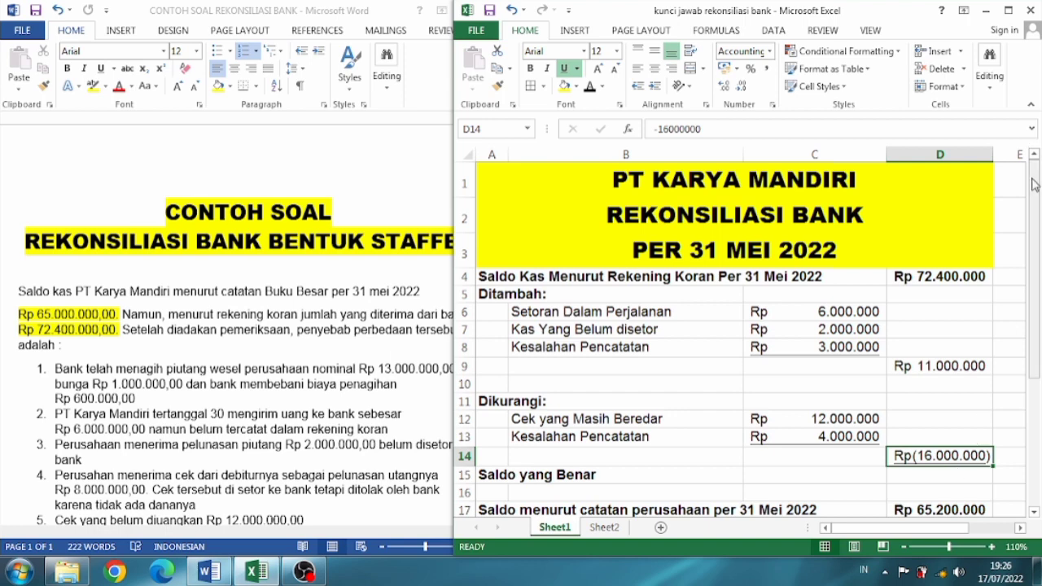
- Give the bank-side Saldo yang Benar amount in D15 a black font colour and a yellow fill
left_click_drag(1035, 186, 1037, 214)
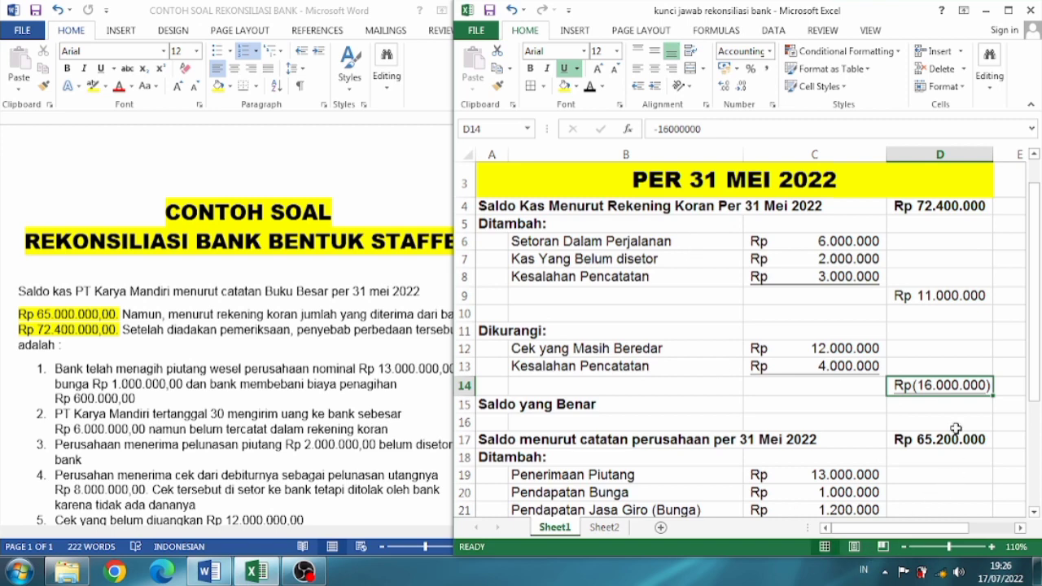
left_click(944, 407)
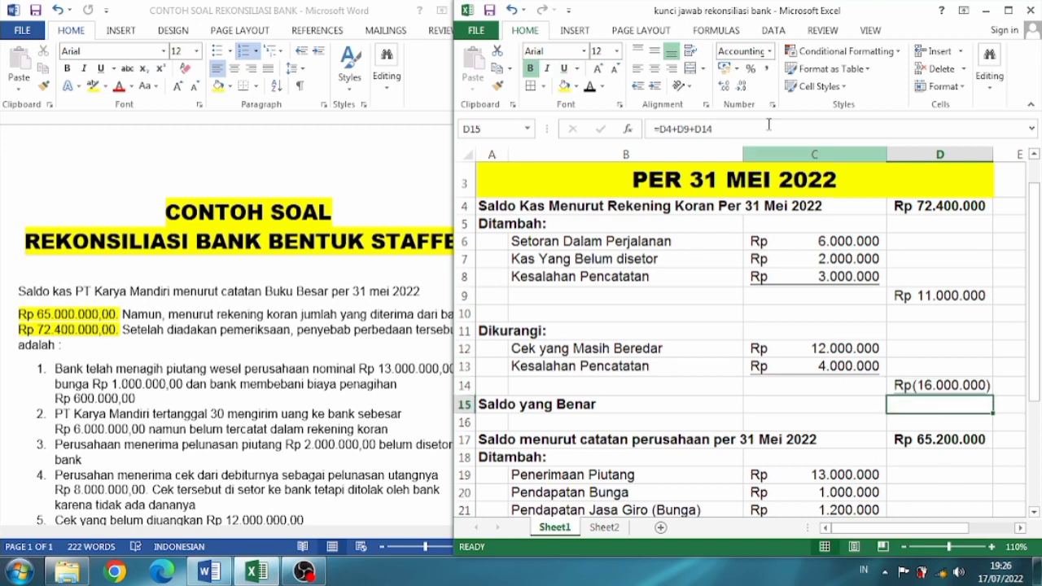
left_click(590, 92)
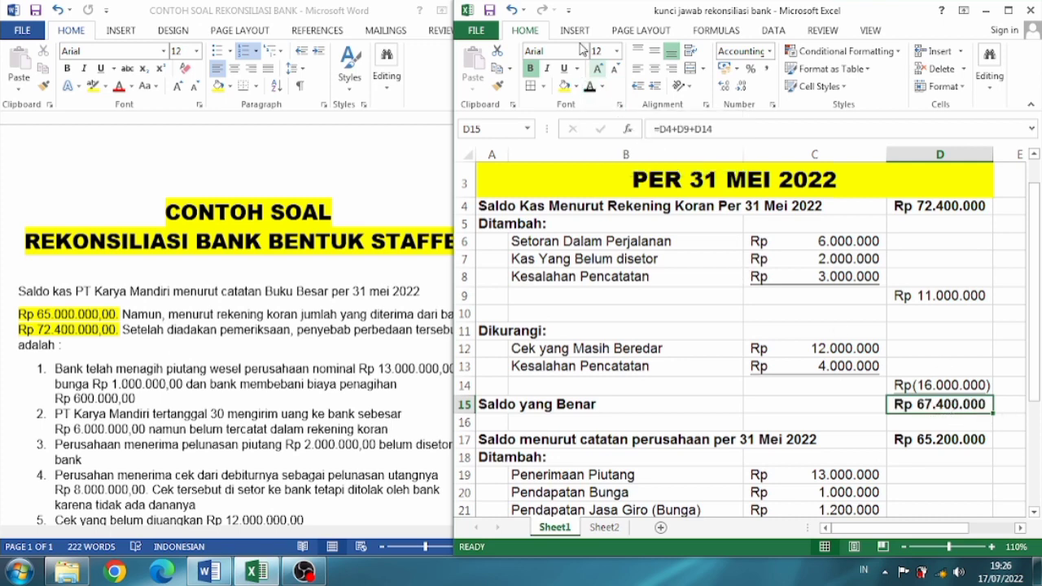
left_click(563, 87)
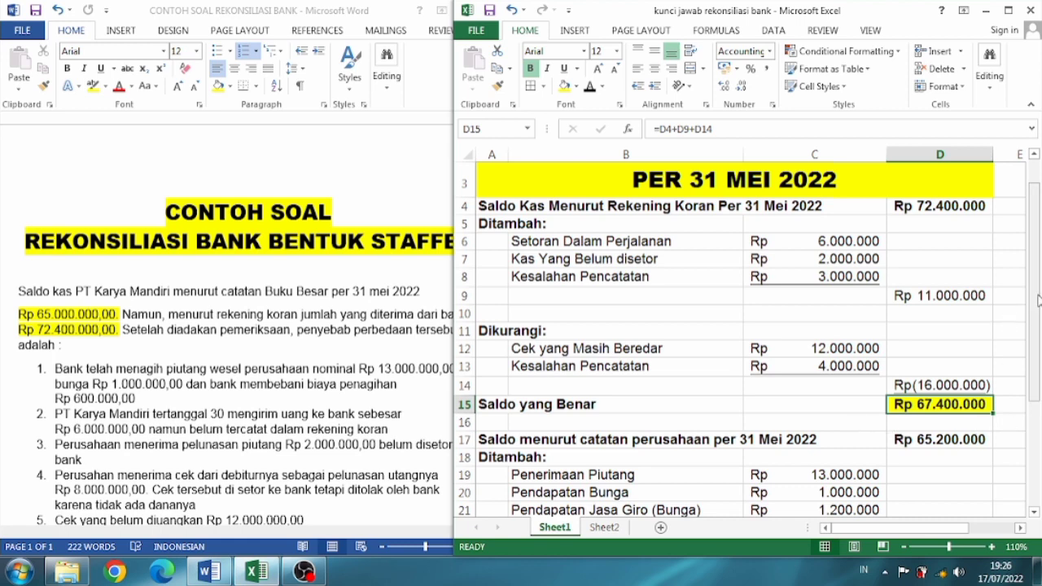
- Underline the Pendapatan Jasa Giro (Bunga) amount in C21 and set the font colour of the additions subtotal in D22 to black
left_click_drag(1037, 300, 1038, 315)
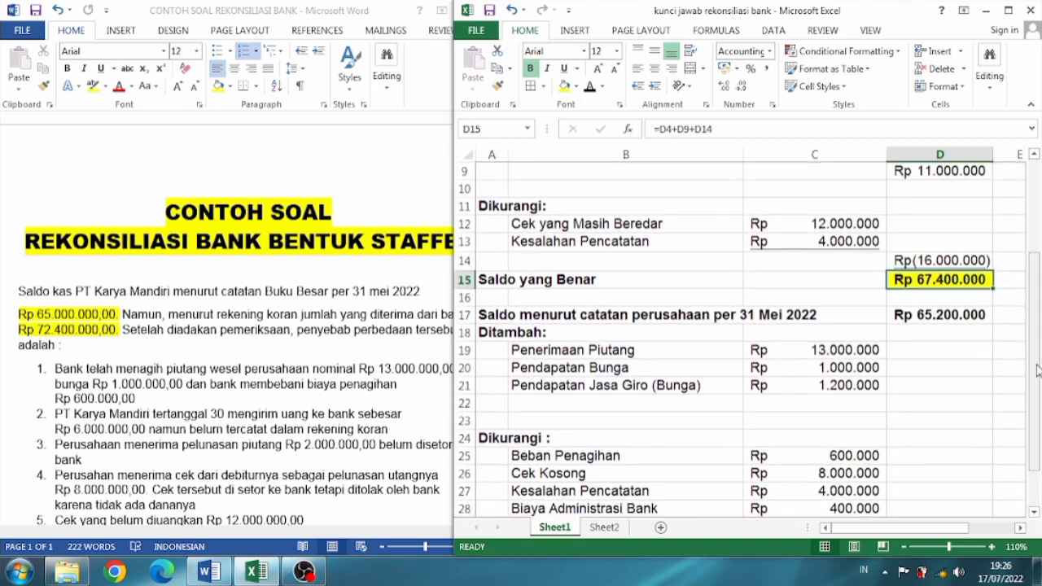
left_click_drag(1038, 370, 1037, 400)
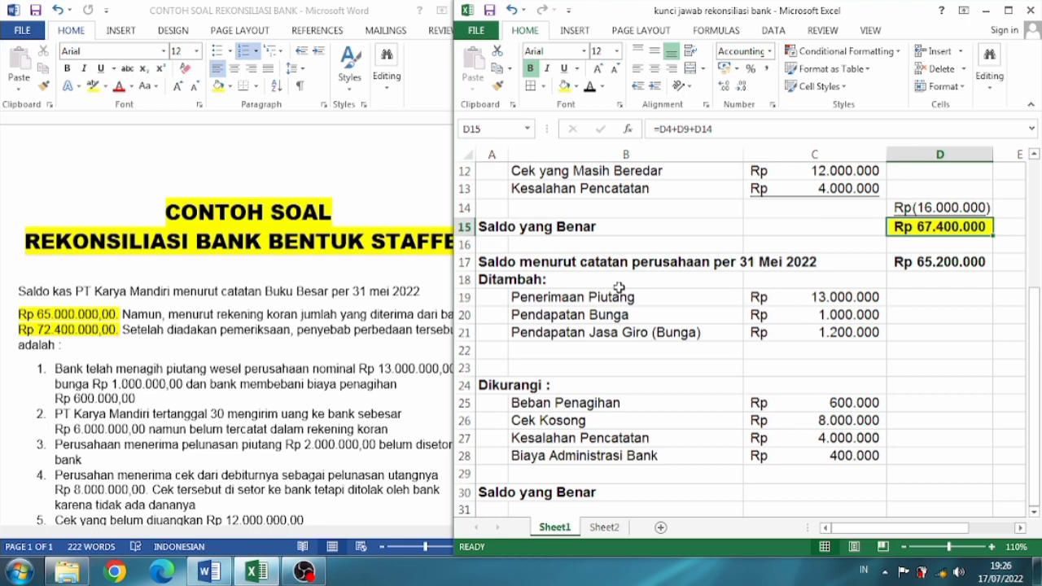
left_click(814, 332)
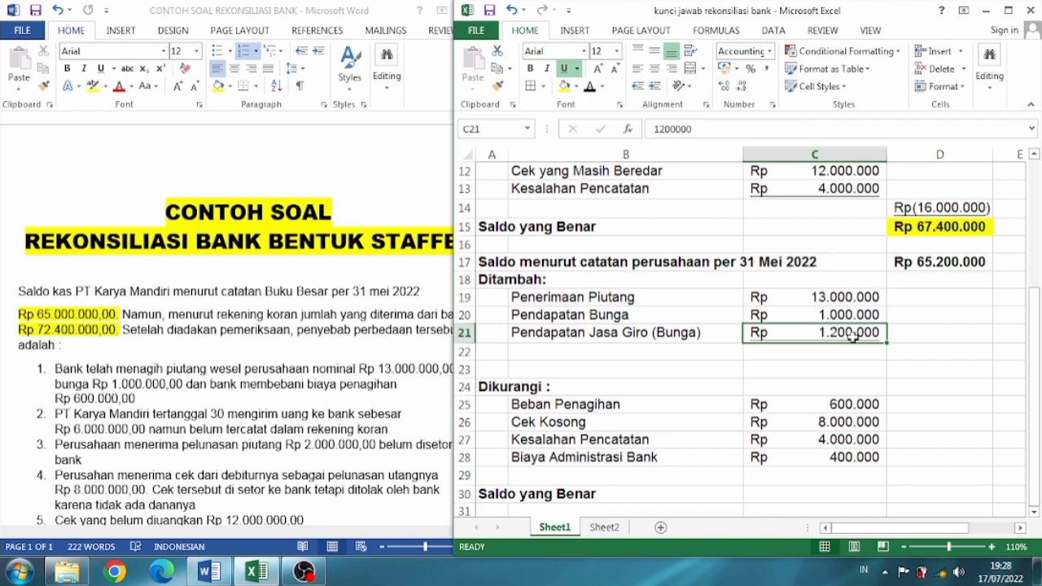
left_click(918, 355)
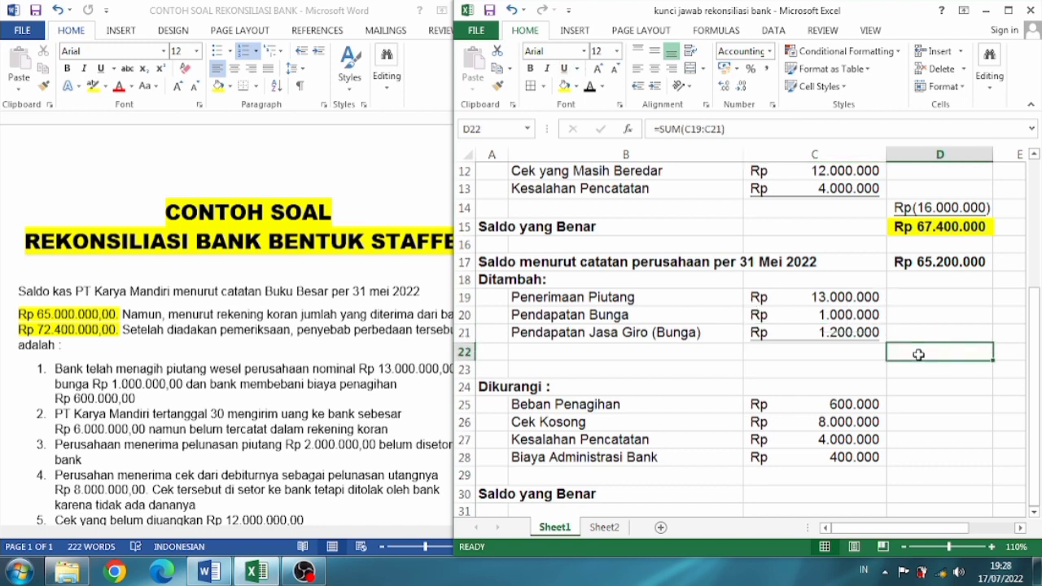
left_click(591, 88)
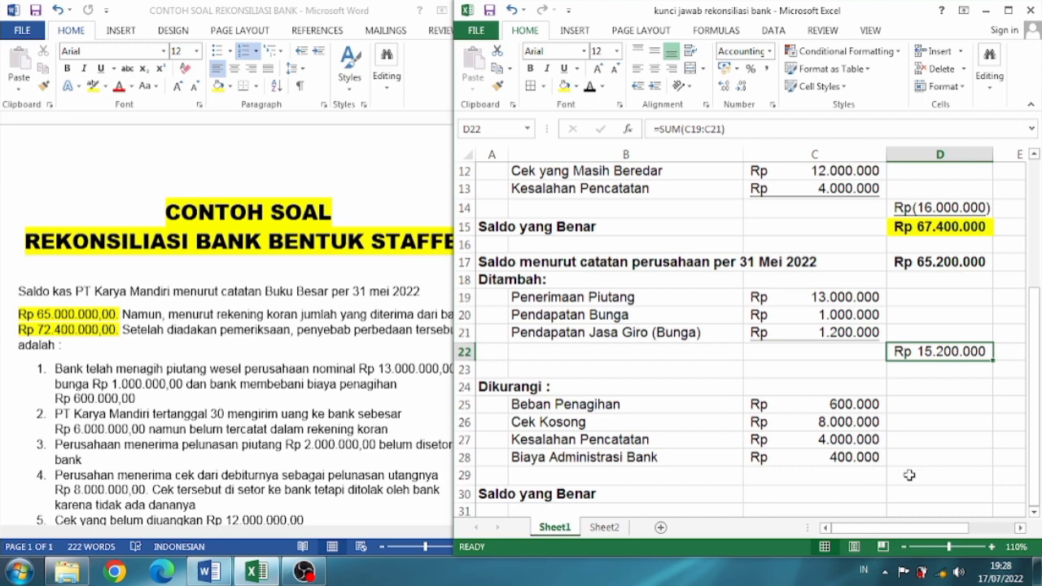
- Underline the Biaya Administrasi Bank amount in C28 and set the font colour of the deductions subtotal in D29 to black
left_click(846, 457)
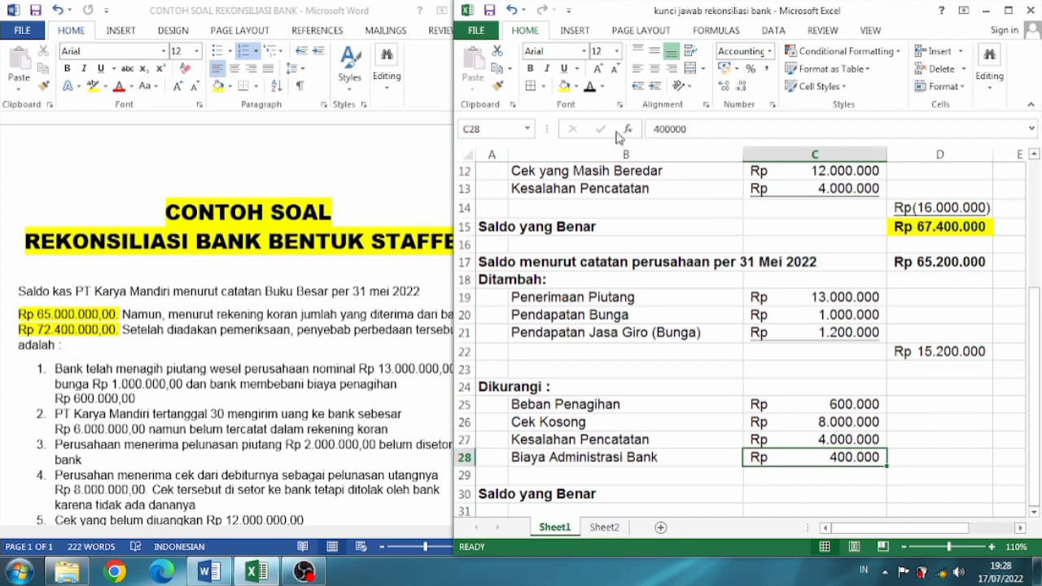
left_click(564, 70)
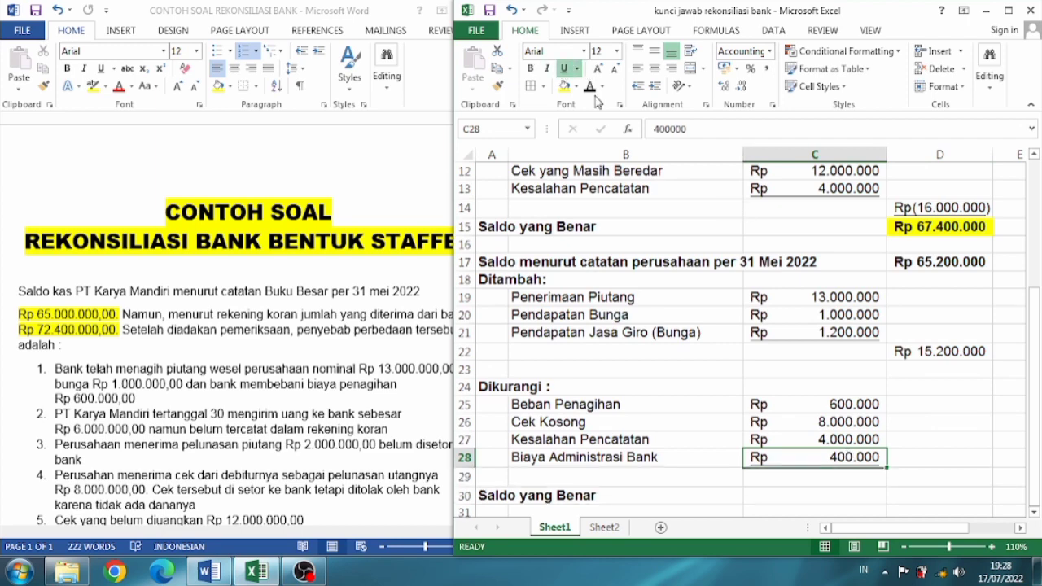
left_click(918, 473)
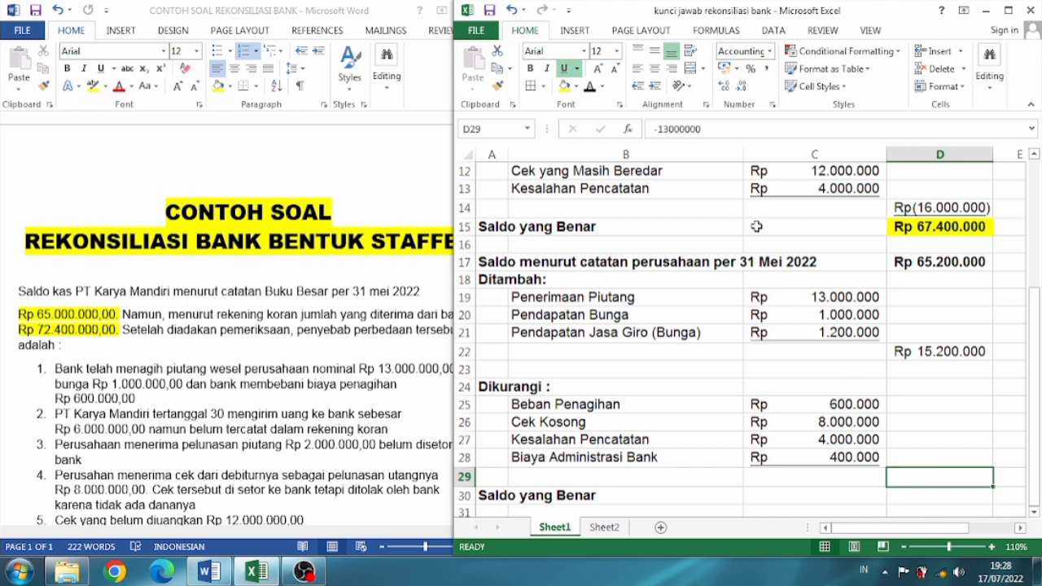
left_click(590, 93)
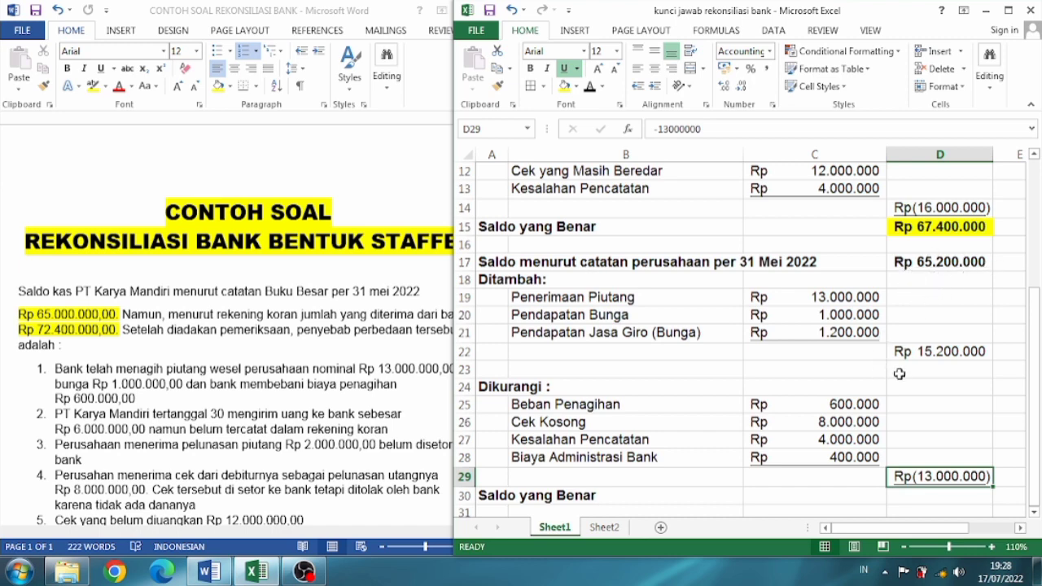
- Give the company-side Saldo yang Benar amount in D30 a black font colour and a yellow fill
left_click(927, 503)
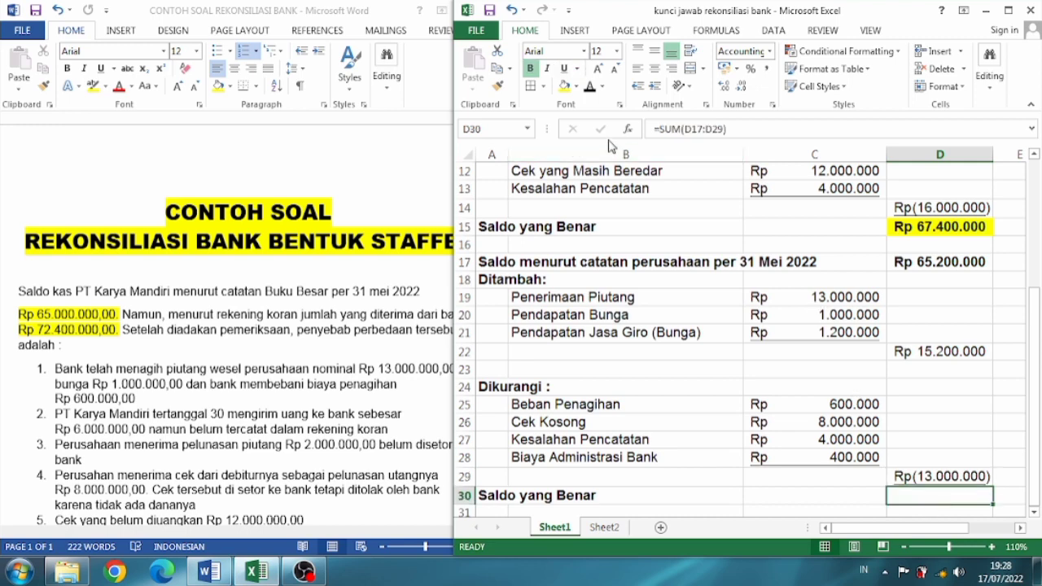
left_click(589, 86)
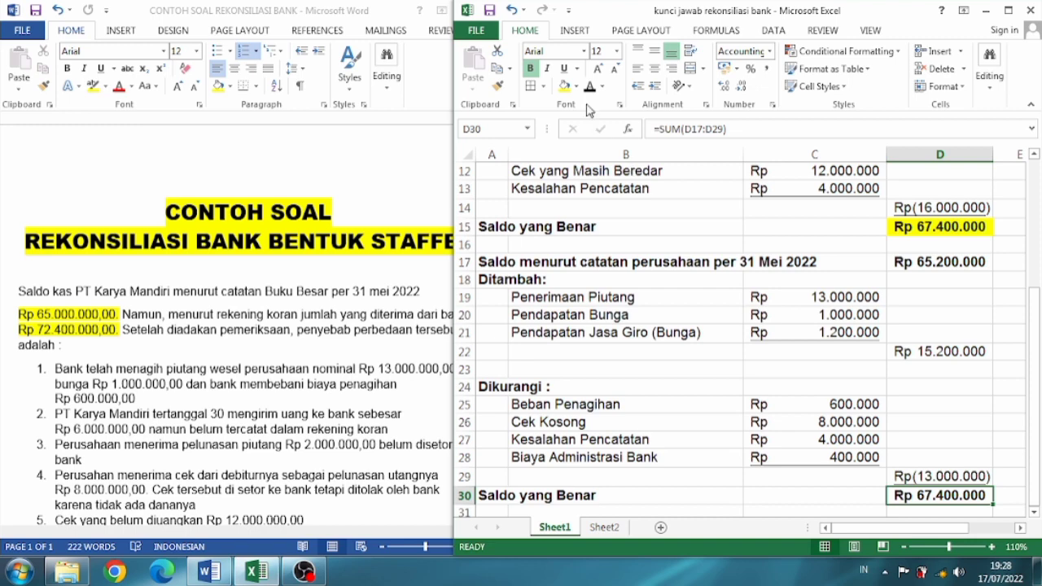
left_click(566, 89)
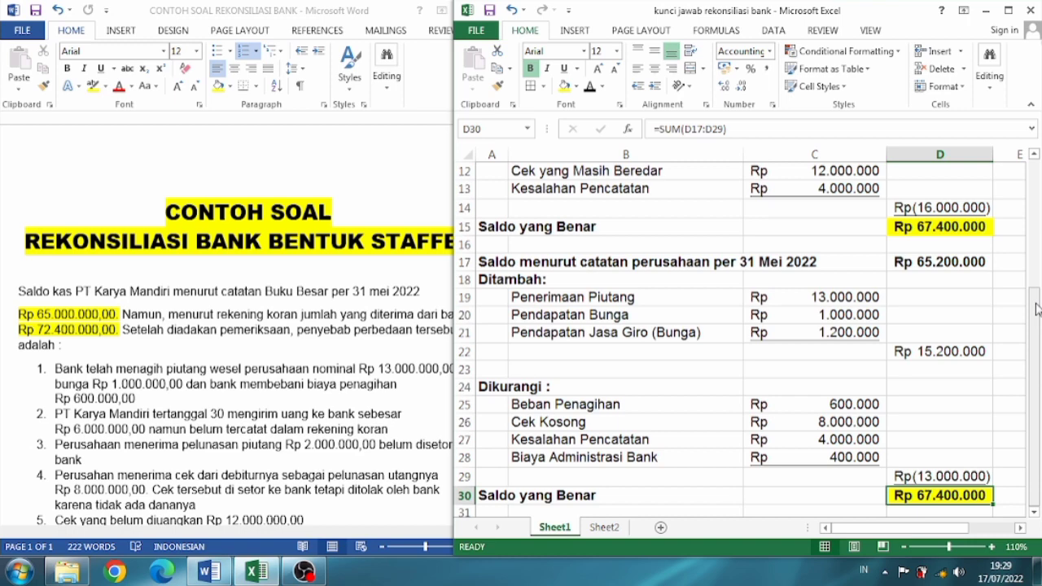
left_click_drag(1036, 309, 1033, 187)
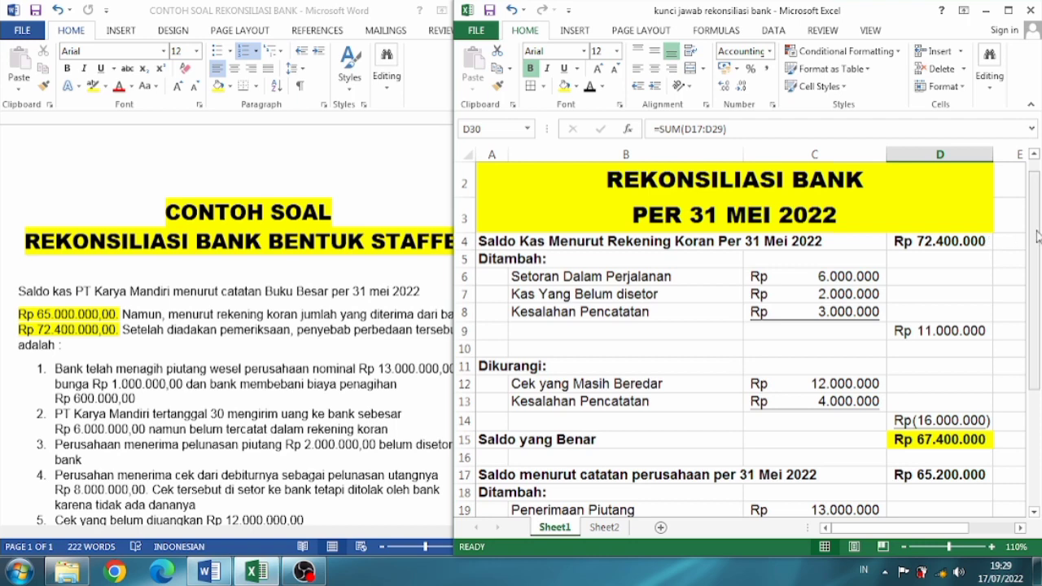
left_click_drag(1038, 236, 1037, 346)
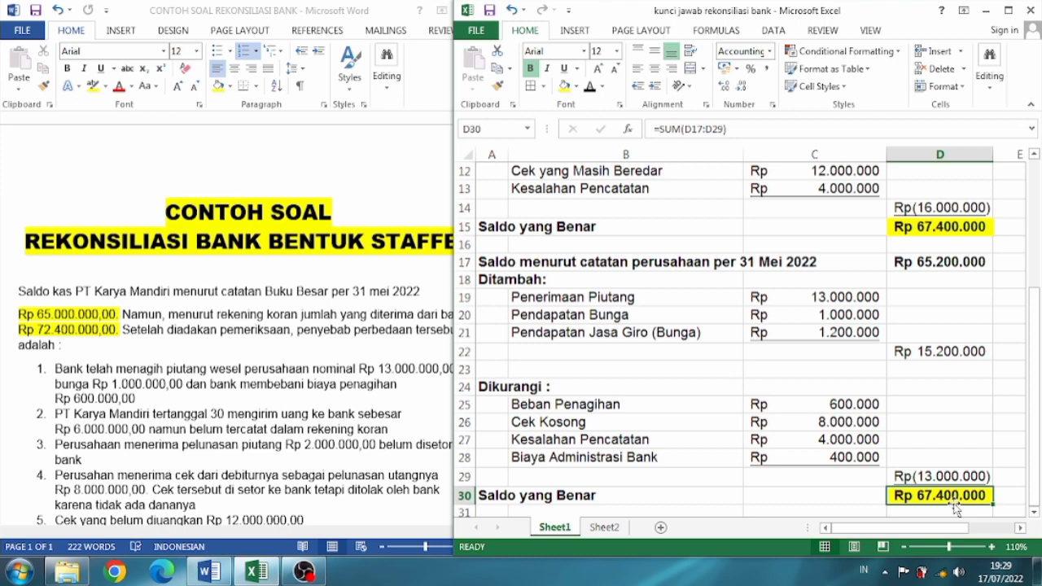
- Review the completed reconciliation, the tasks required at the end of the Word problem, and the adjusting journal layout on Sheet2
left_click_drag(1032, 433, 1025, 293)
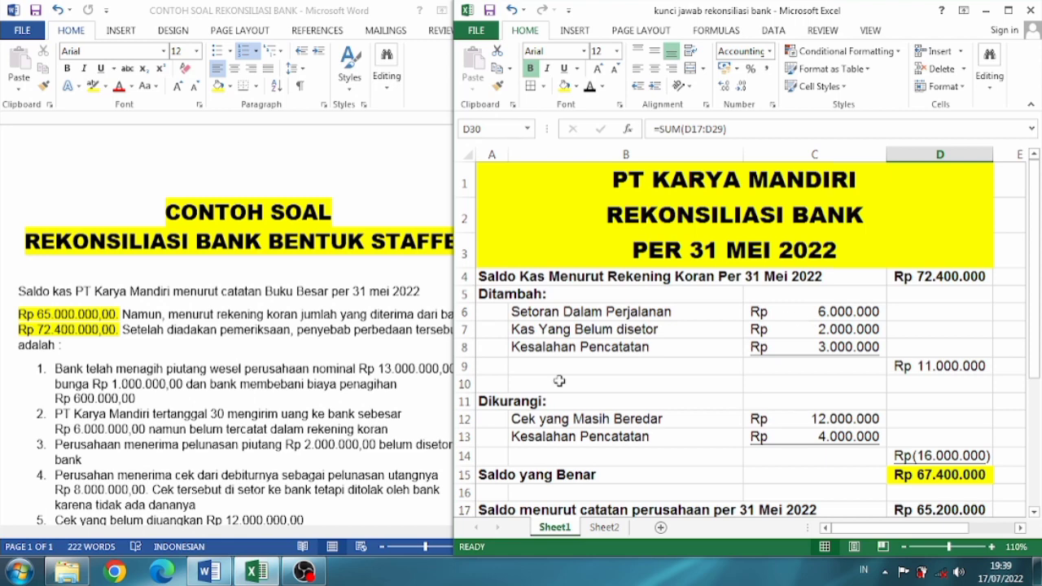
left_click_drag(453, 228, 520, 226)
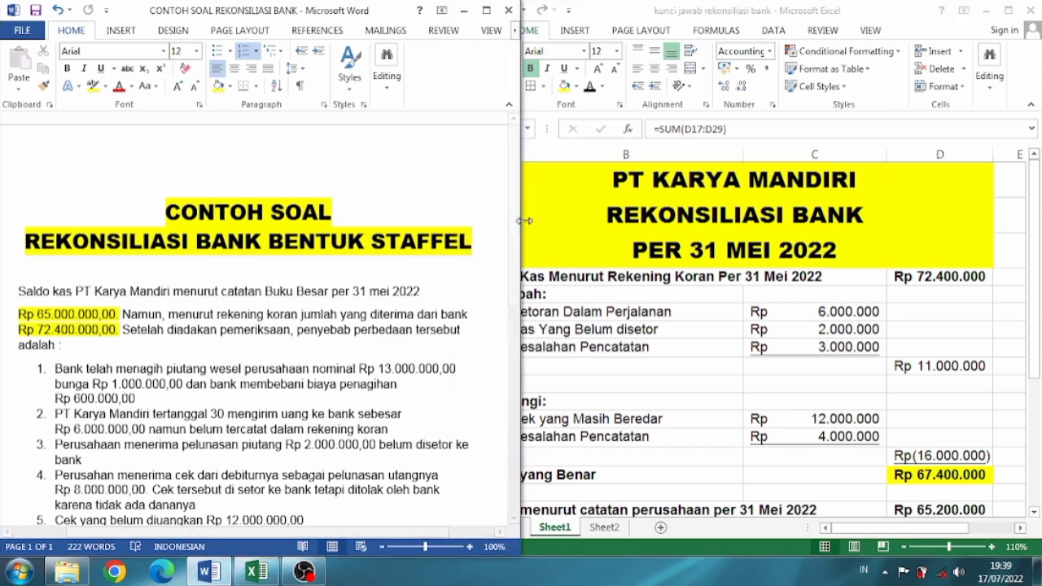
scroll(511, 226, "down", 6)
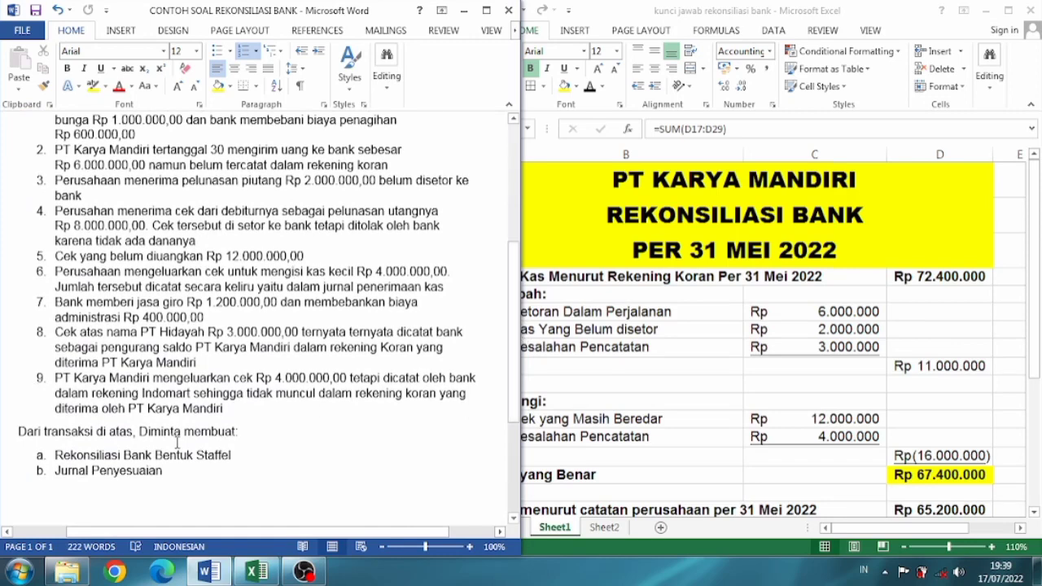
left_click(727, 407)
left_click_drag(1036, 207, 1036, 403)
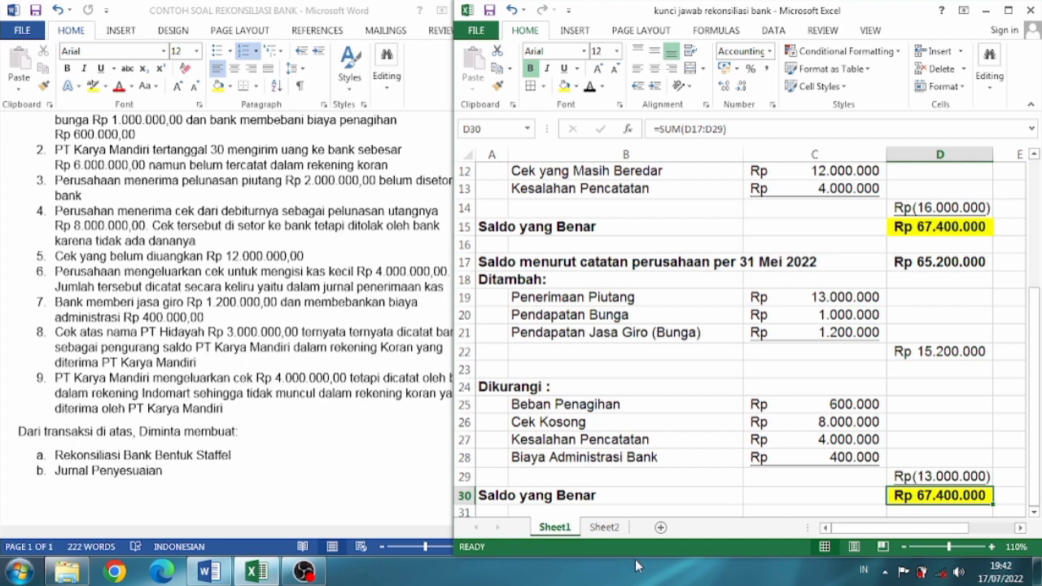
left_click(607, 527)
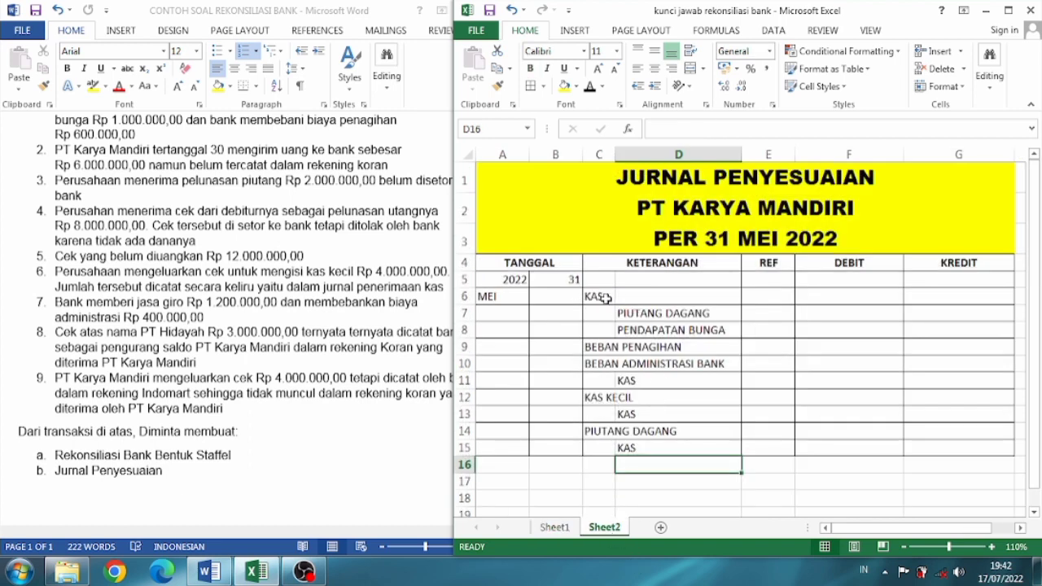
left_click(555, 528)
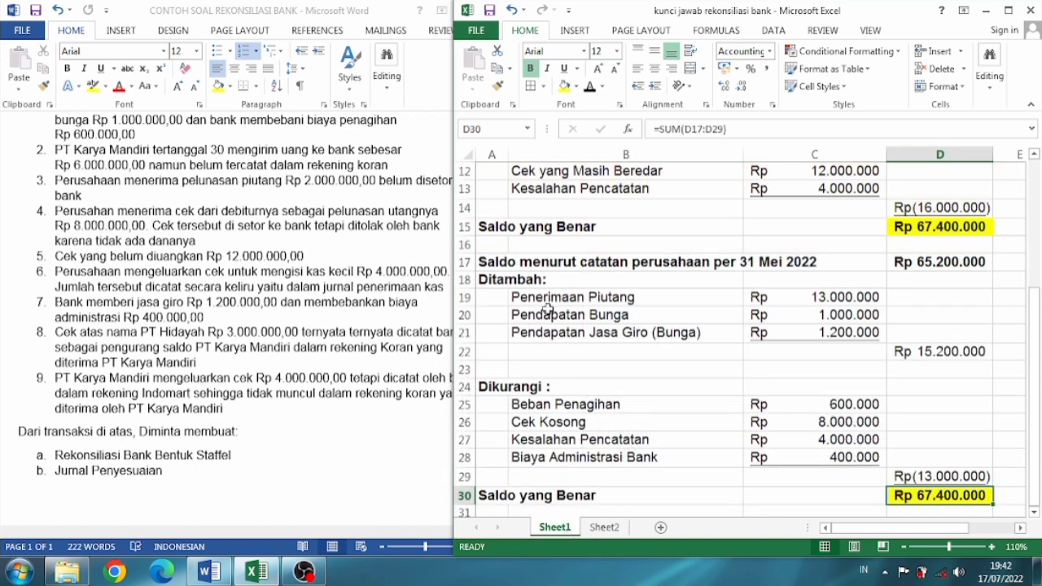
left_click(641, 298)
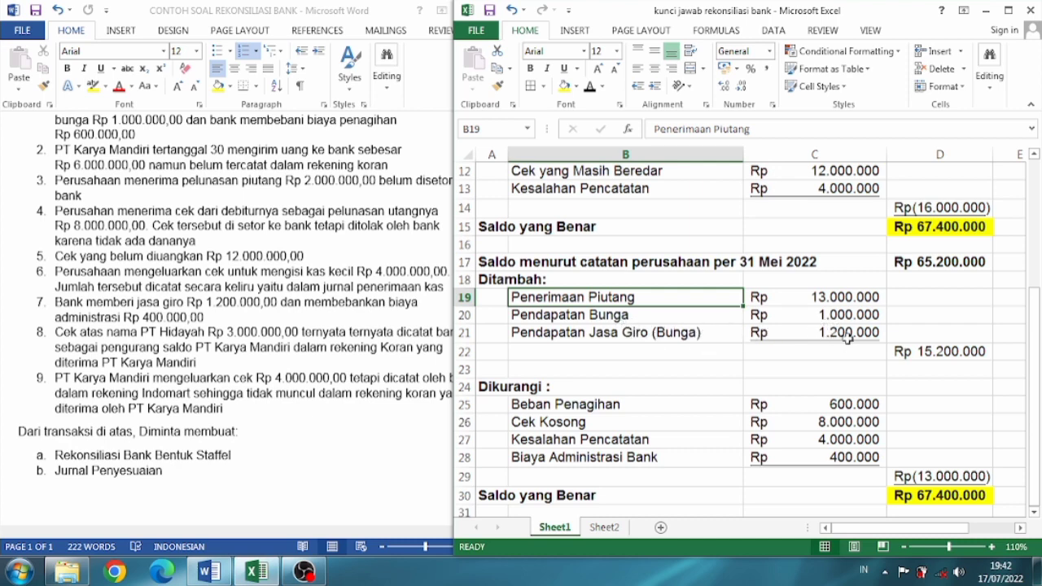
- Set the font colour of the Piutang Dagang credit amount in G7 of the Sheet2 adjusting journal to black
left_click(604, 527)
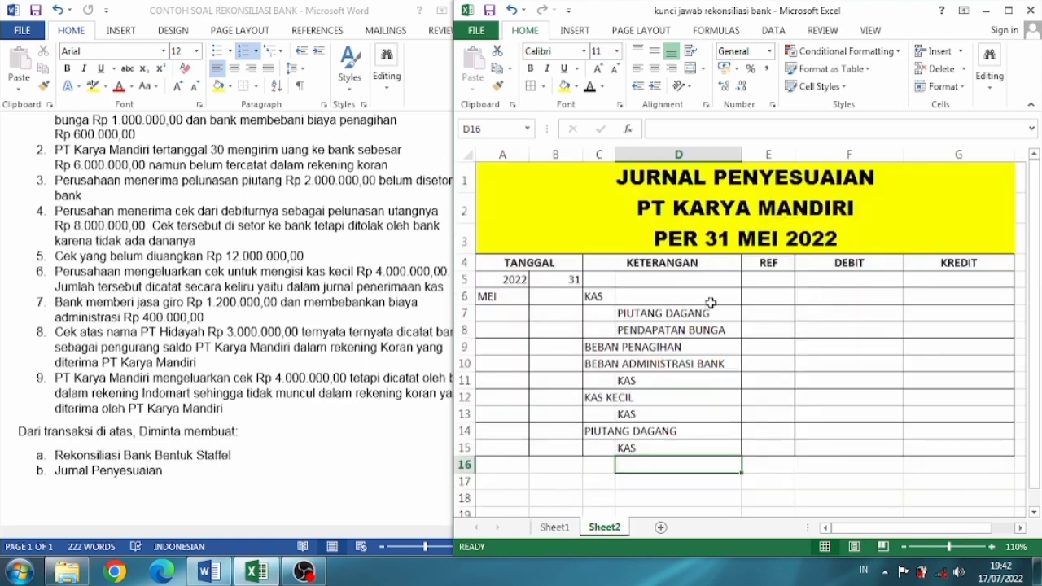
left_click(820, 295)
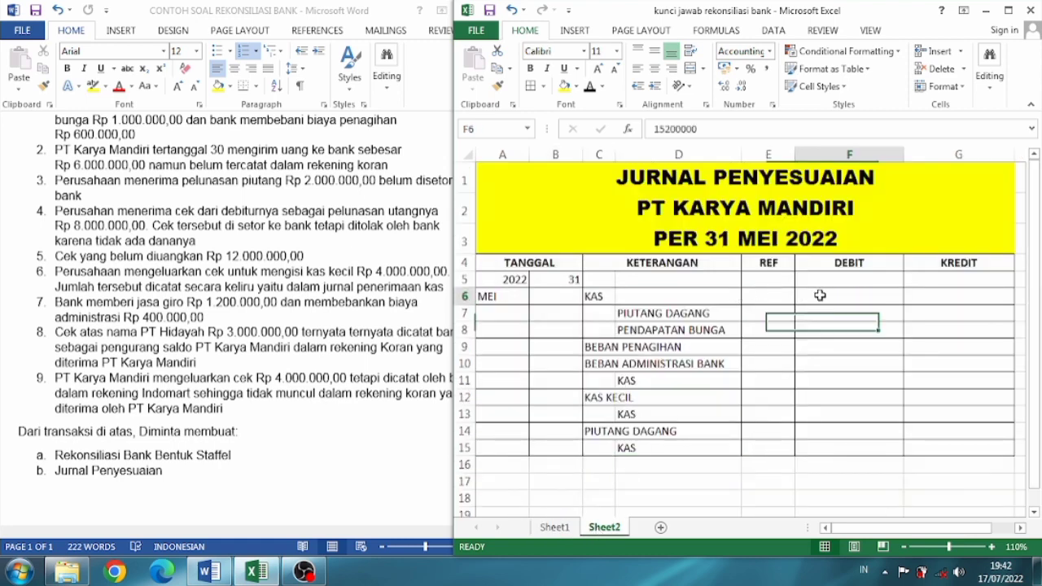
left_click(920, 318)
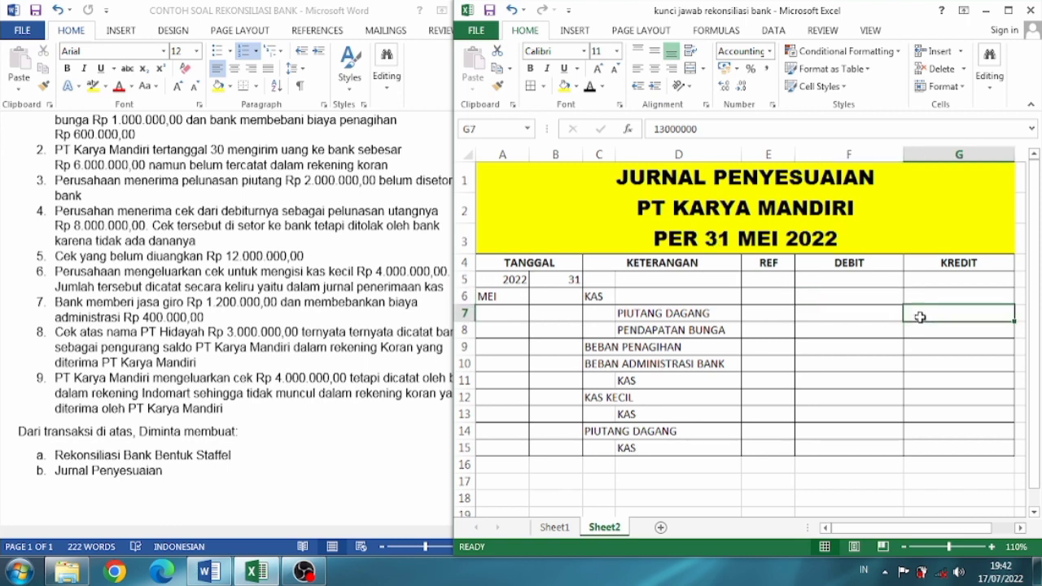
left_click(588, 88)
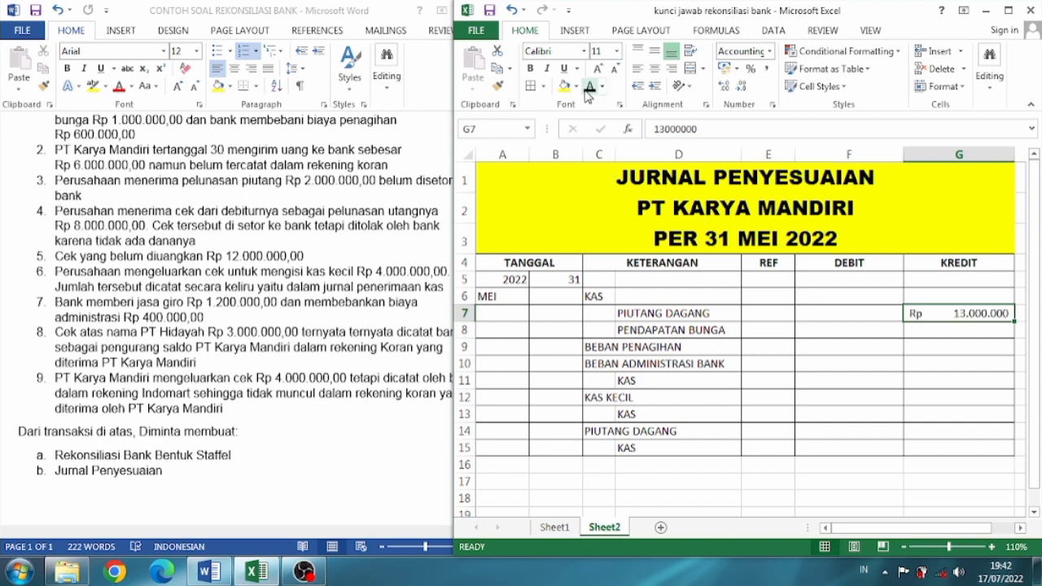
- Give the Penerimaan Piutang amount in C19 of the Sheet1 reconciliation a yellow fill
left_click(554, 528)
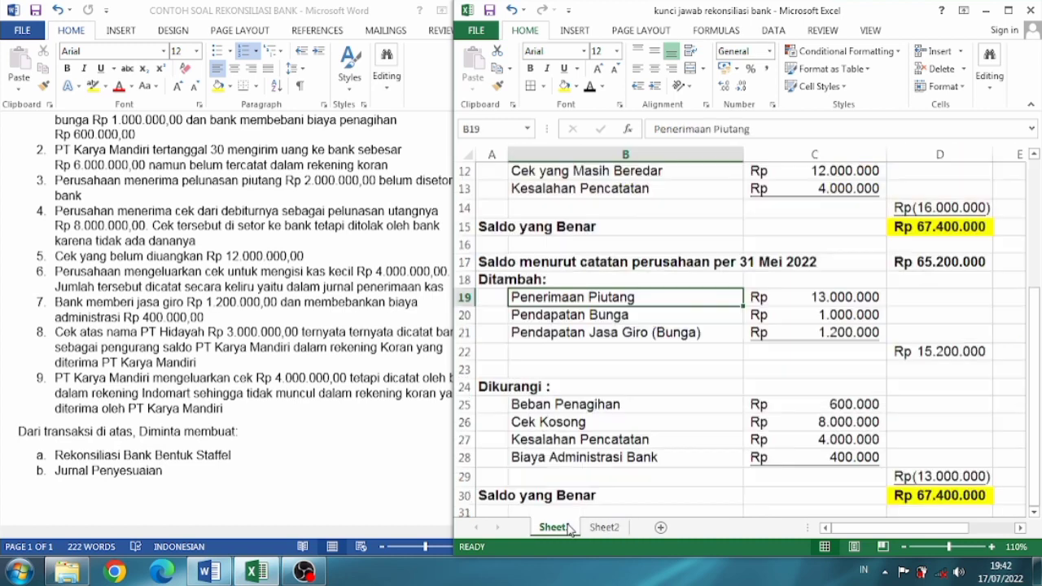
left_click(818, 297)
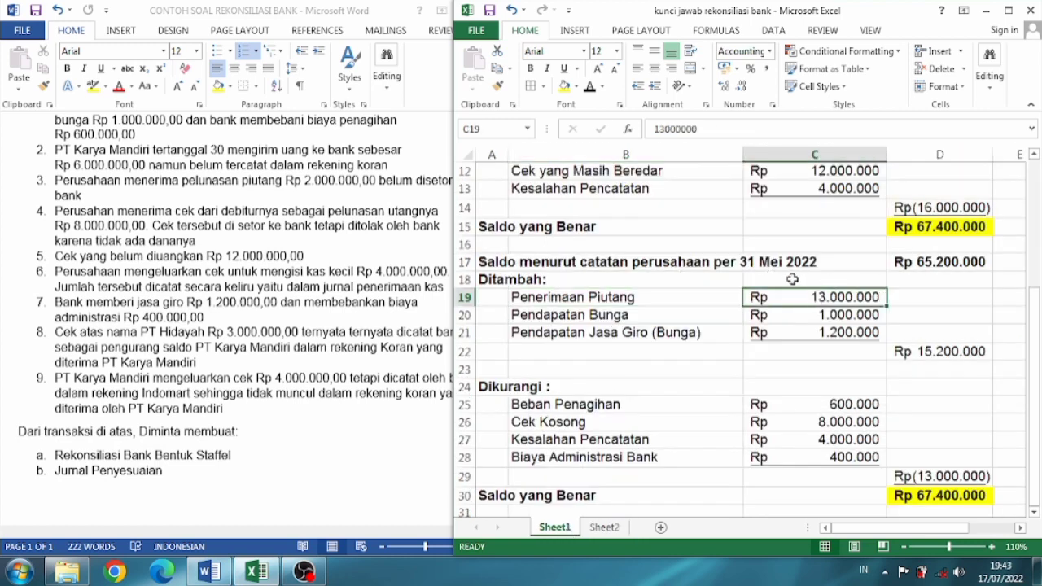
left_click(566, 88)
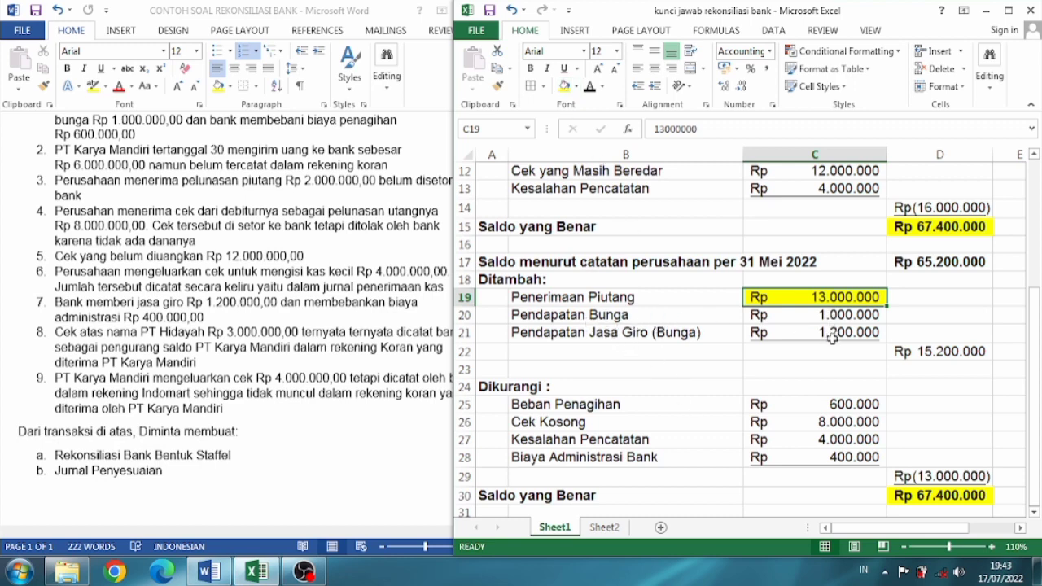
- Set the font colour of the Pendapatan Bunga credit in G8 and the Kas debit in F6 on Sheet2 to black
left_click(607, 527)
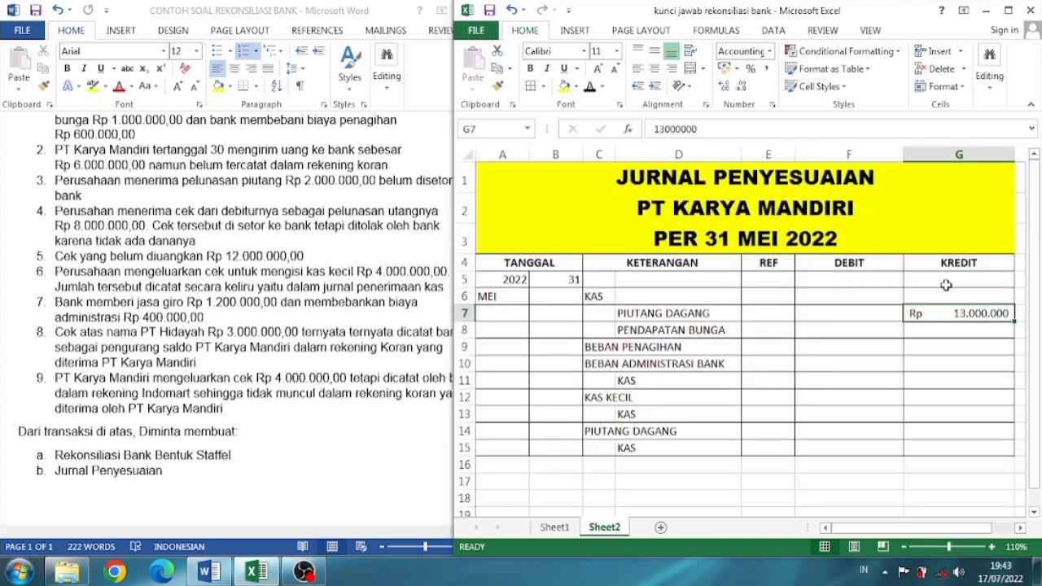
left_click(935, 334)
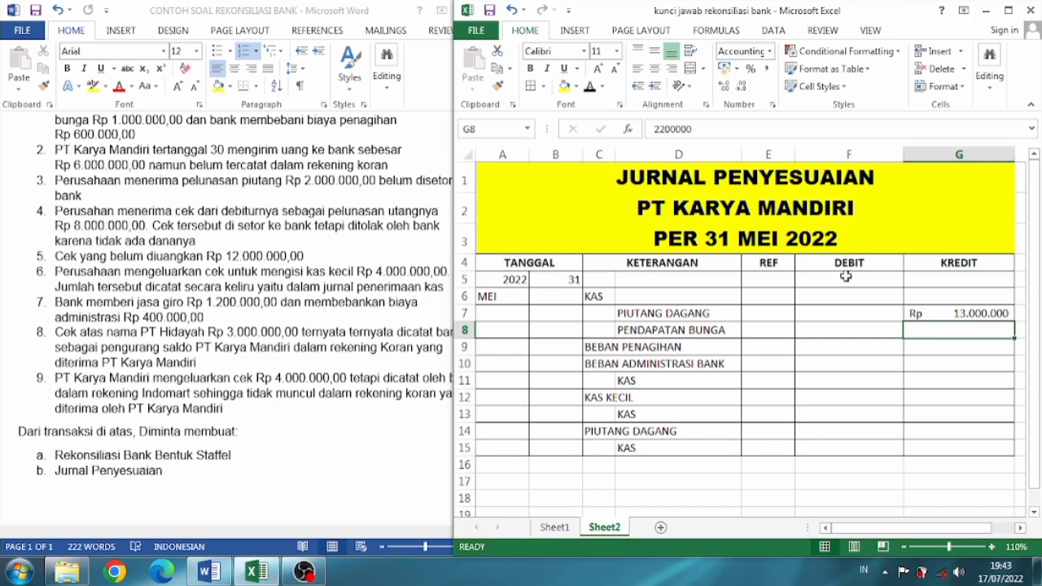
left_click(590, 88)
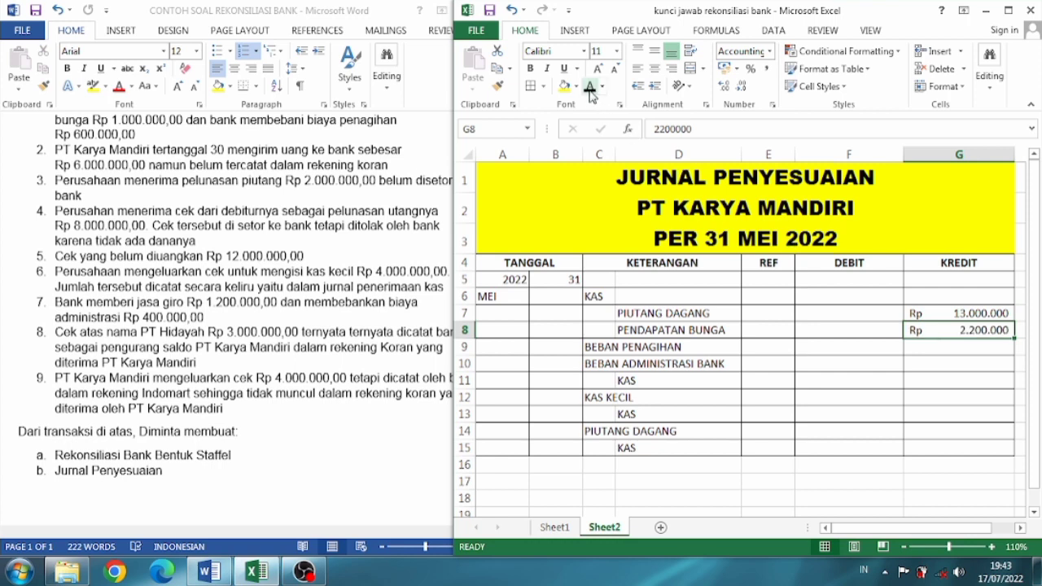
left_click(845, 294)
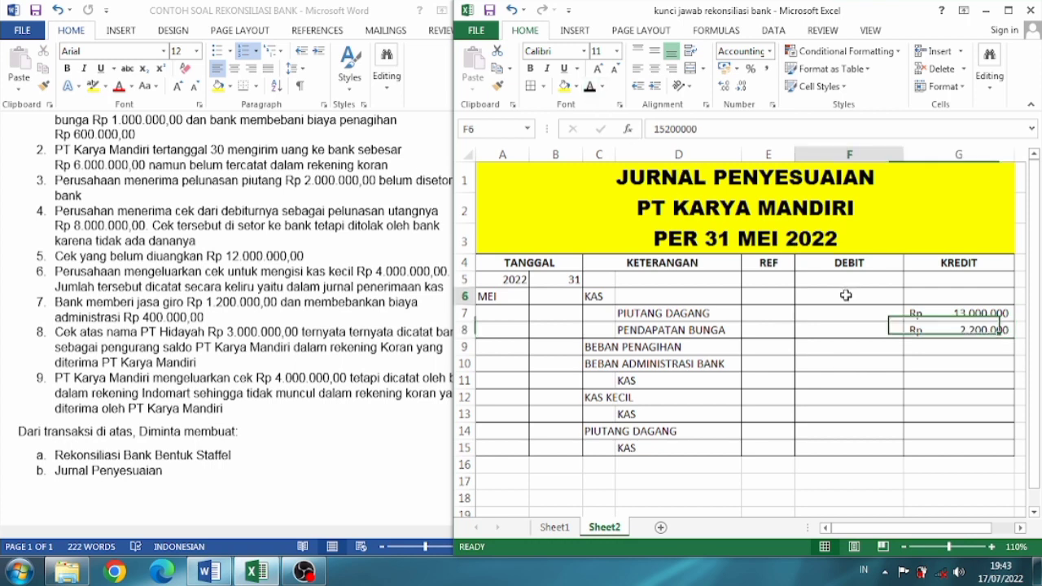
left_click(591, 88)
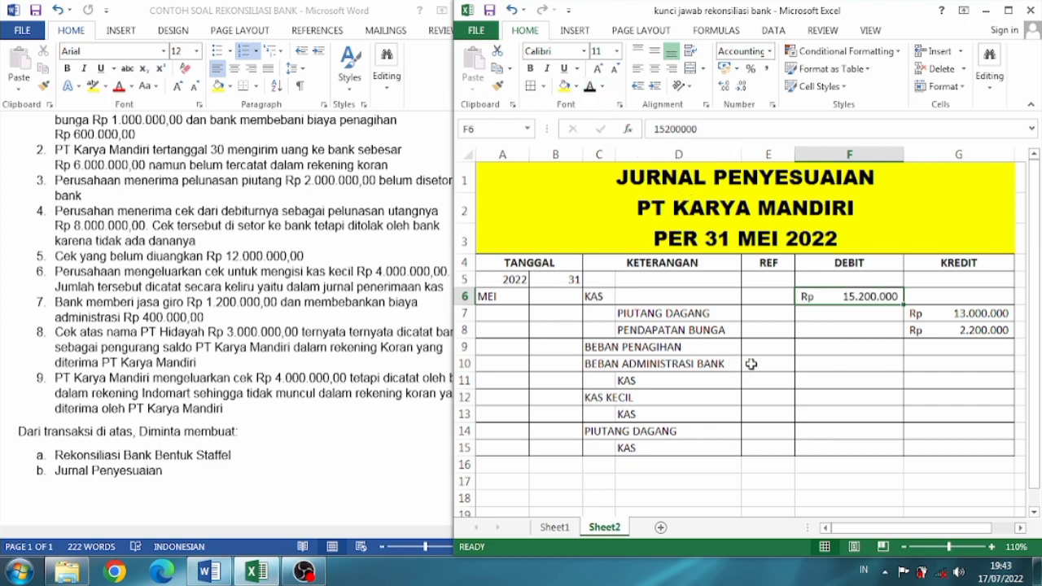
- Check the Dikurangi items on Sheet1 and set the font colour of the Beban Penagihan debit in F9 on Sheet2 to black
left_click(555, 528)
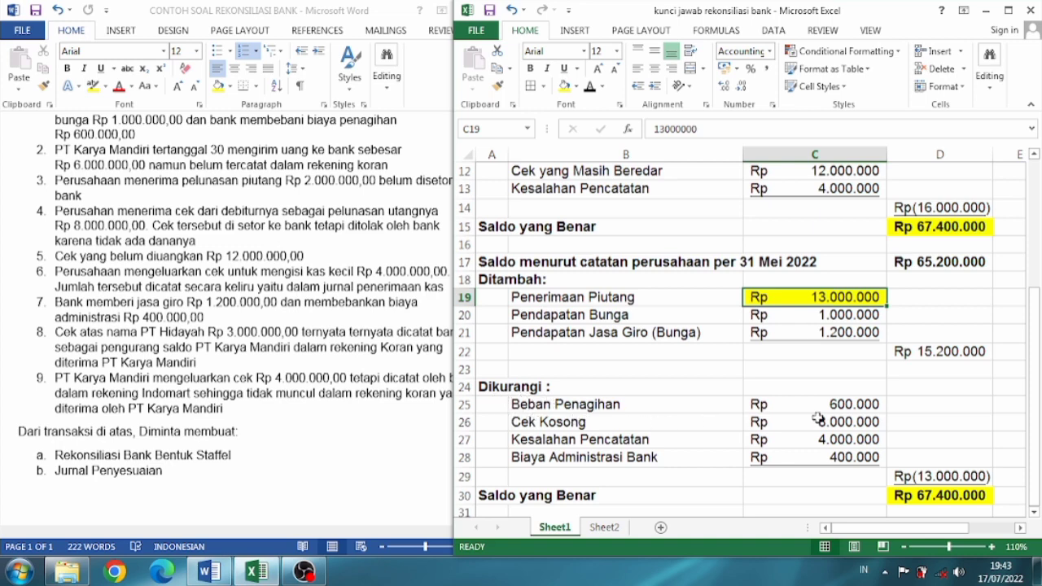
left_click(604, 528)
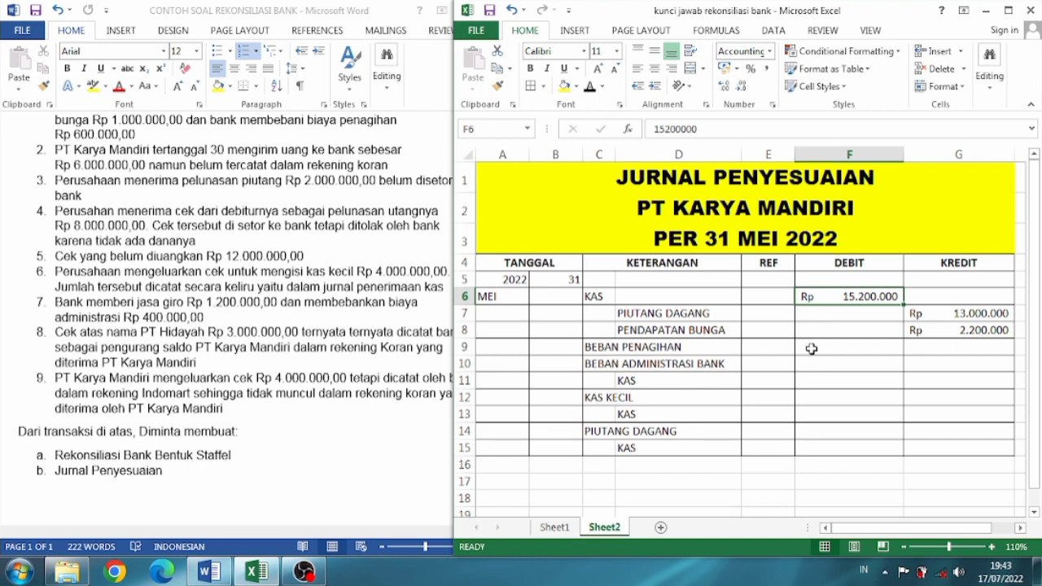
key("Down")
key("Down")
key("Down")
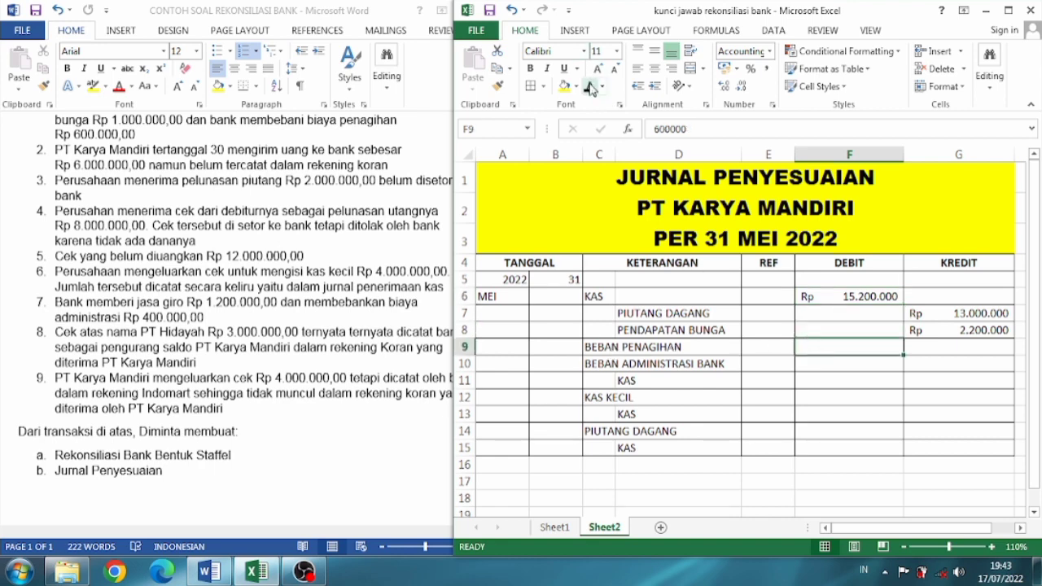
left_click(590, 88)
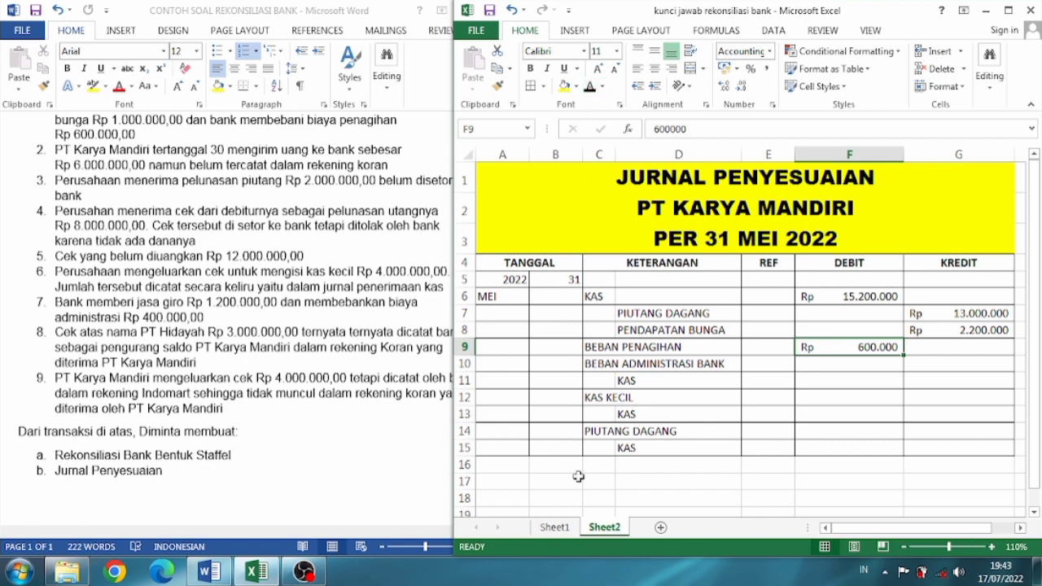
- Set the font colour of the Beban Administrasi Bank debit in F10 and its Kas credit in G11 on Sheet2 to black
left_click(555, 527)
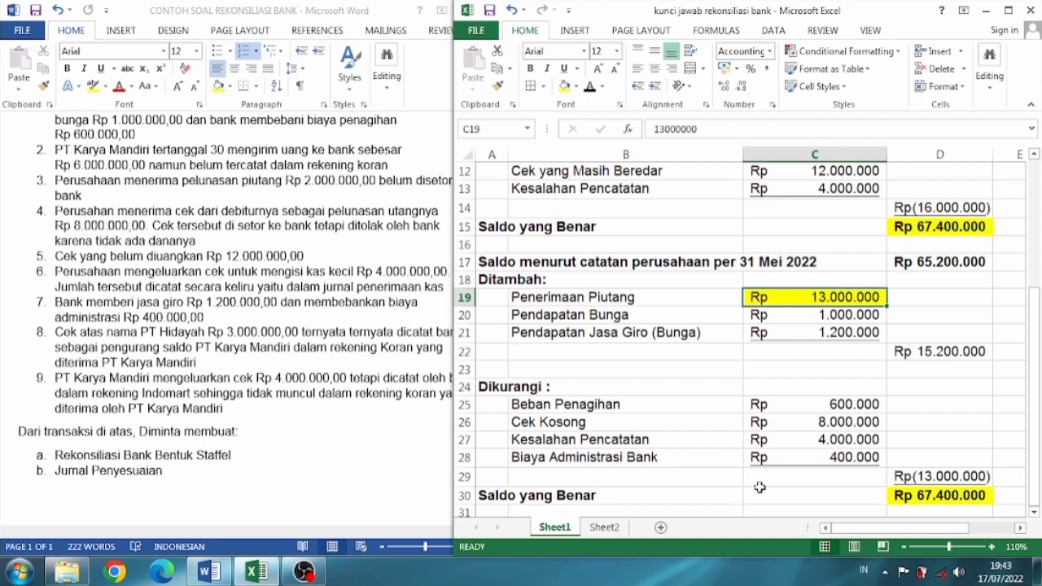
left_click(605, 529)
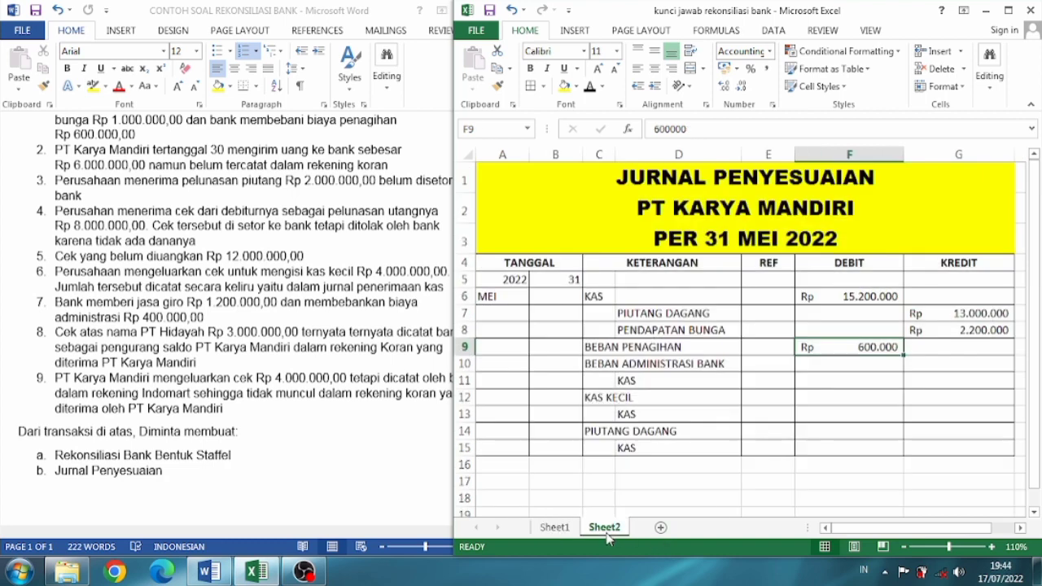
left_click(826, 364)
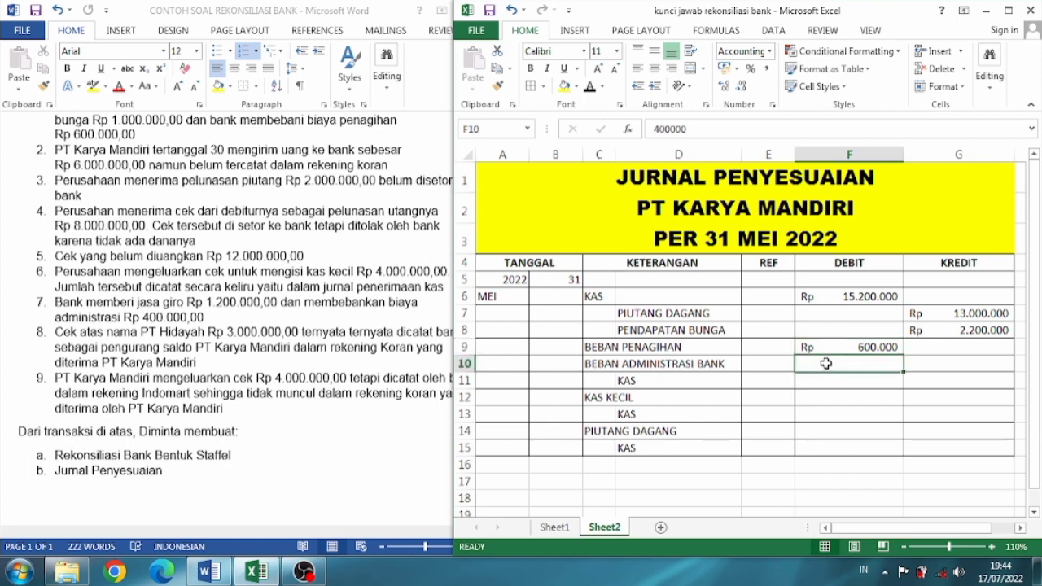
left_click(590, 88)
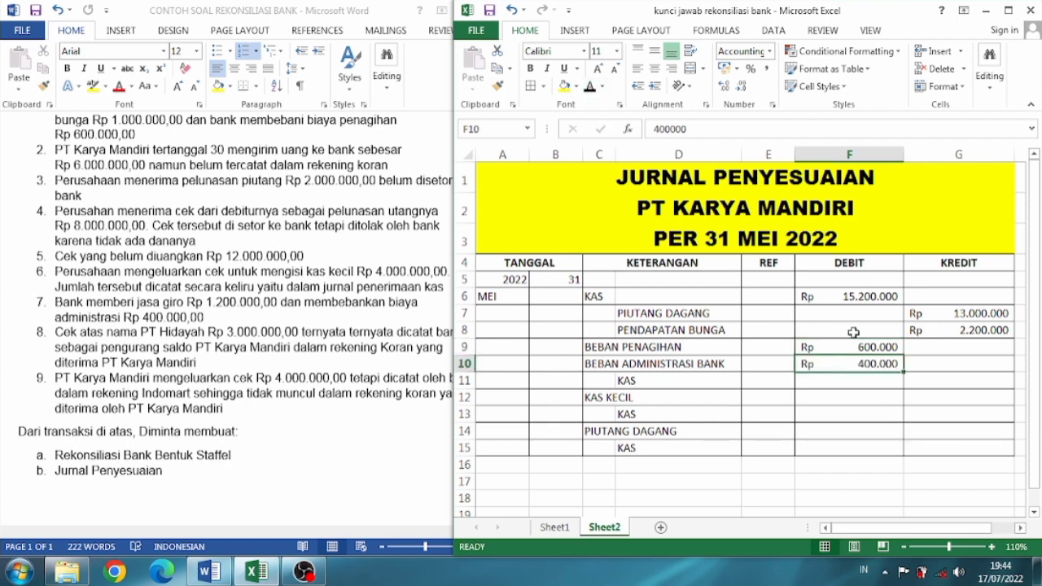
left_click(921, 381)
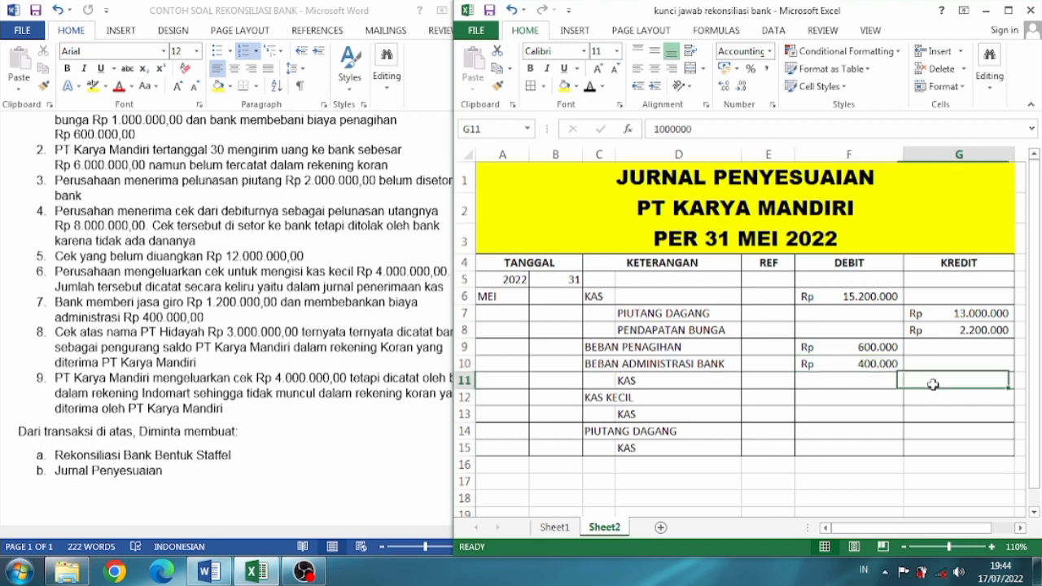
left_click(590, 87)
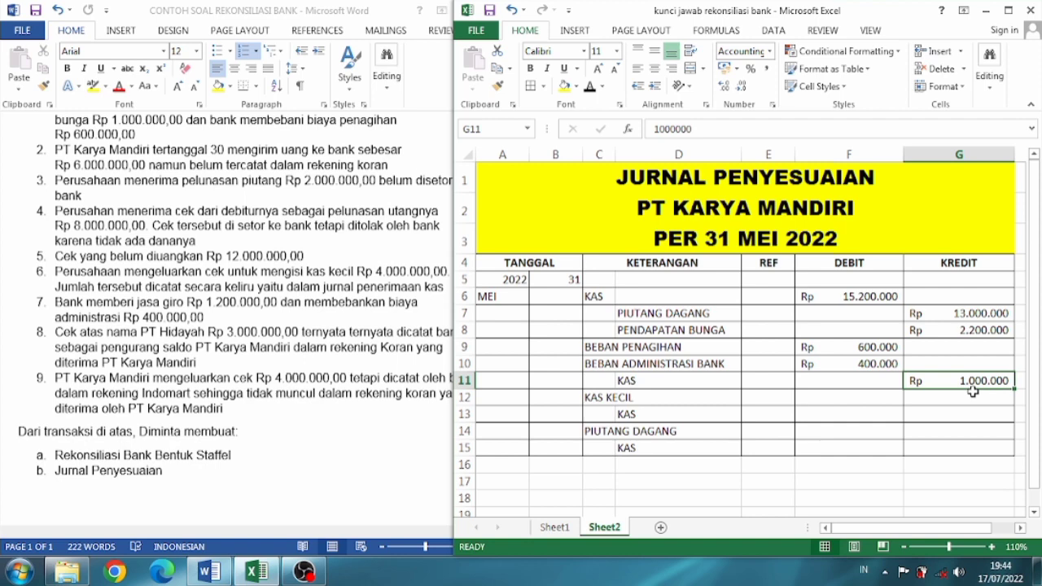
- Give the company-side Kesalahan Pencatatan amount in C27 of the Sheet1 reconciliation a yellow fill
left_click(555, 529)
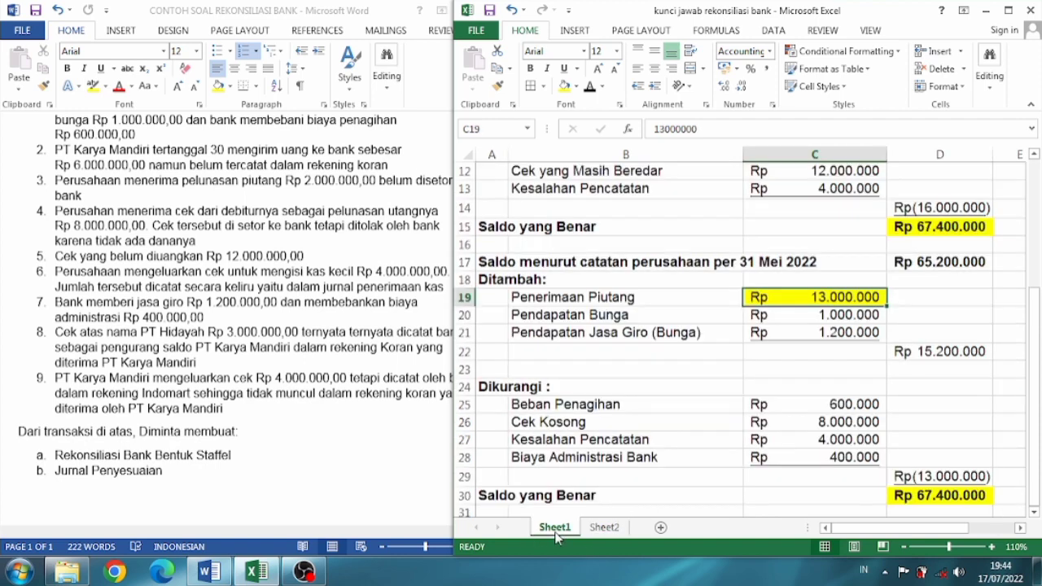
left_click(602, 444)
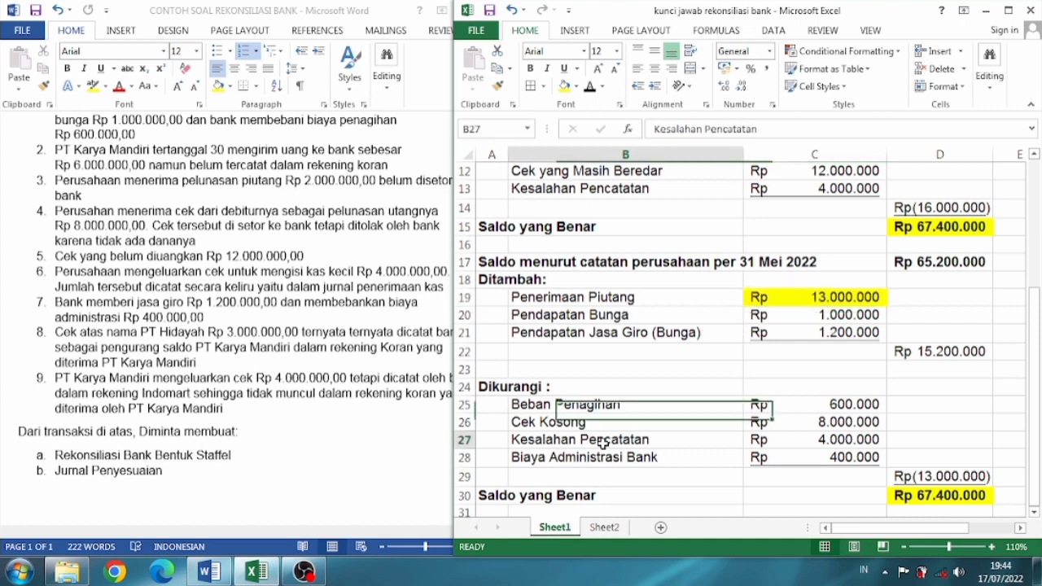
left_click(763, 442)
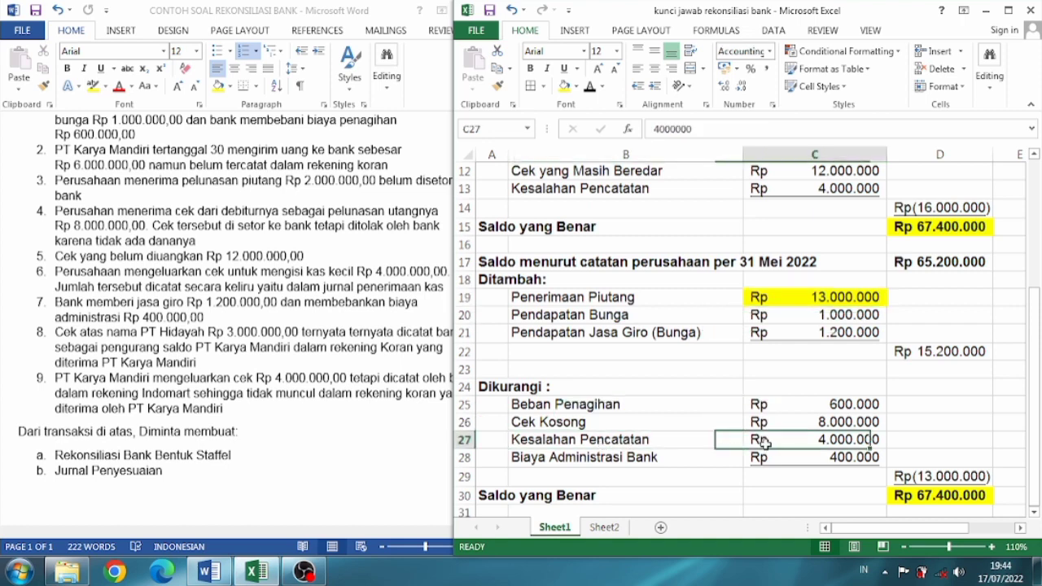
left_click(563, 85)
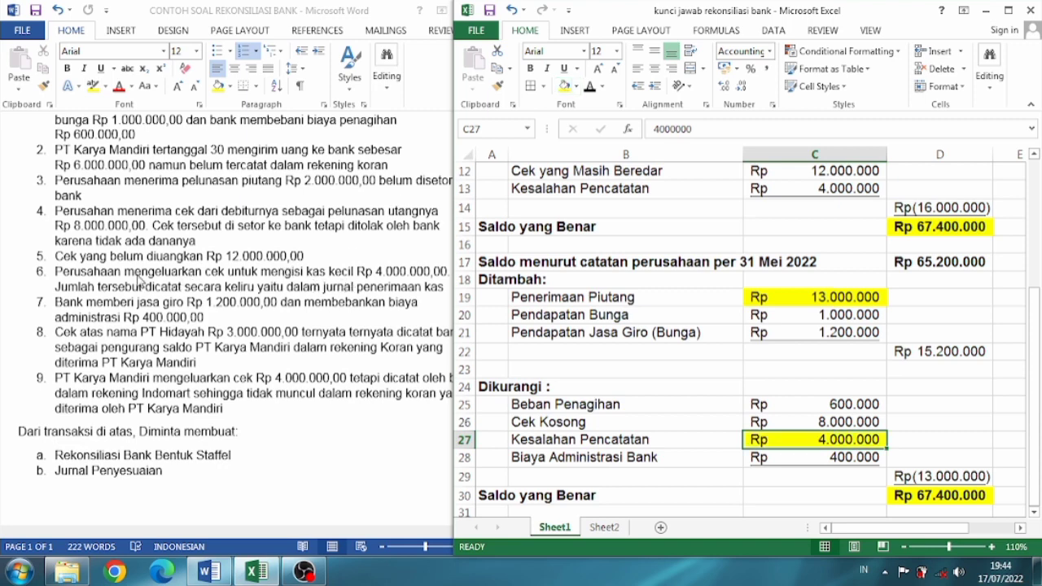
- Shade transaction 6, about the cheque for petty cash (kas kecil), yellow in the Word problem document
left_click(57, 281)
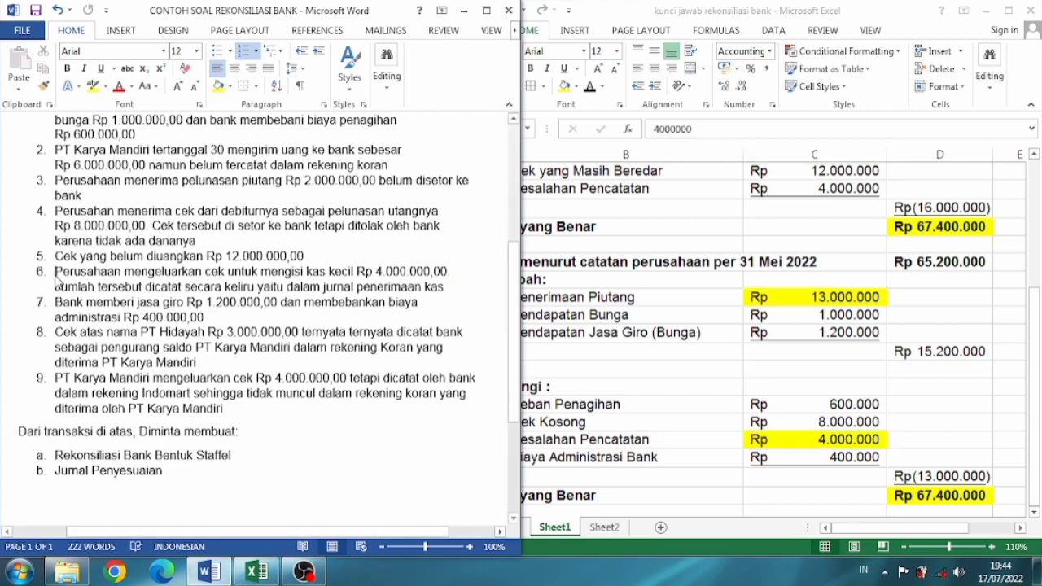
key("shift+Down")
key("shift+Down")
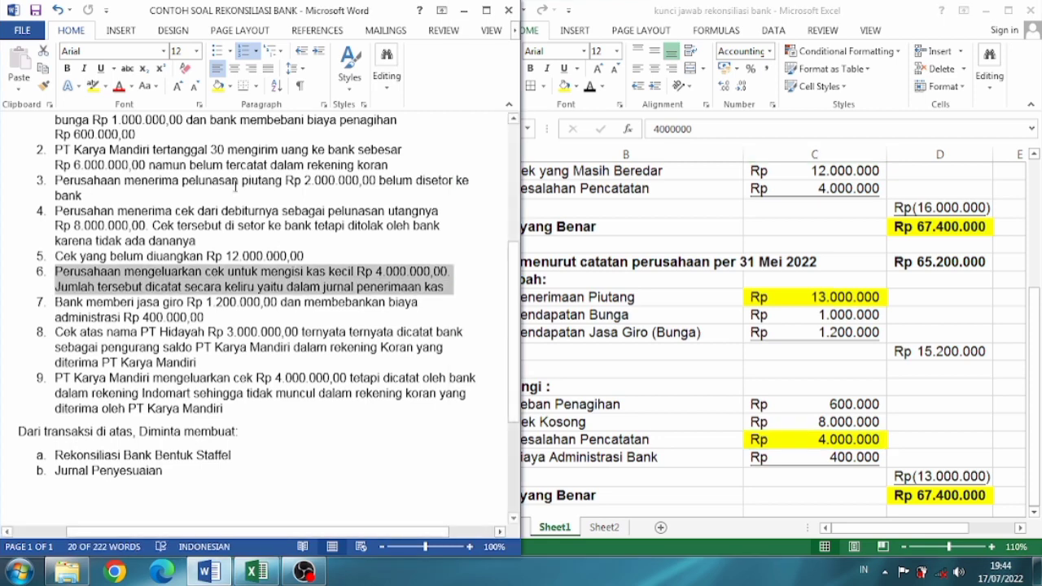
left_click(217, 86)
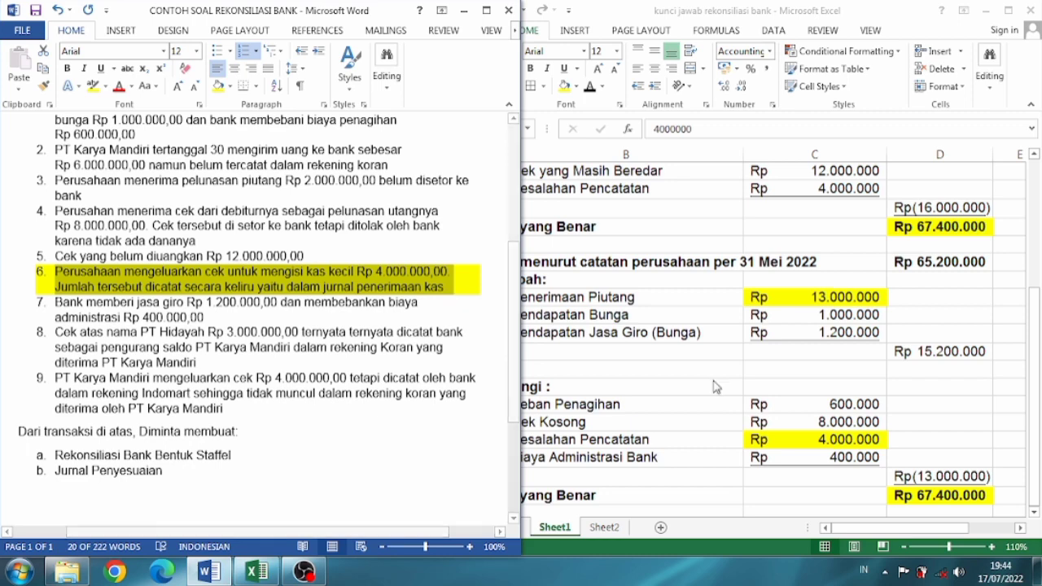
- Set the font colour of the Kas Kecil debit in F12 and its Kas credit in G13 on Sheet2 in Excel to black
left_click(684, 445)
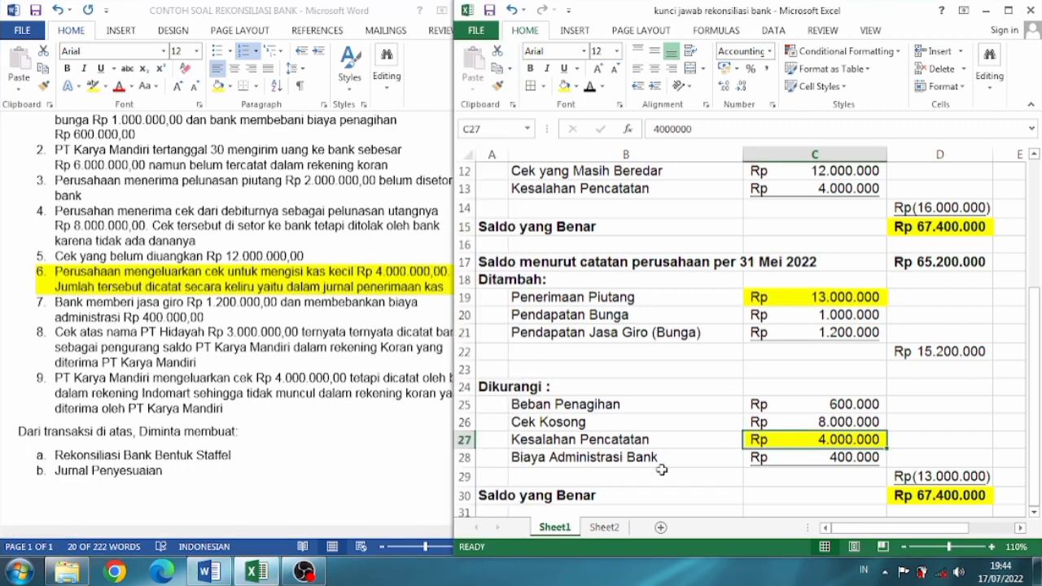
left_click(617, 527)
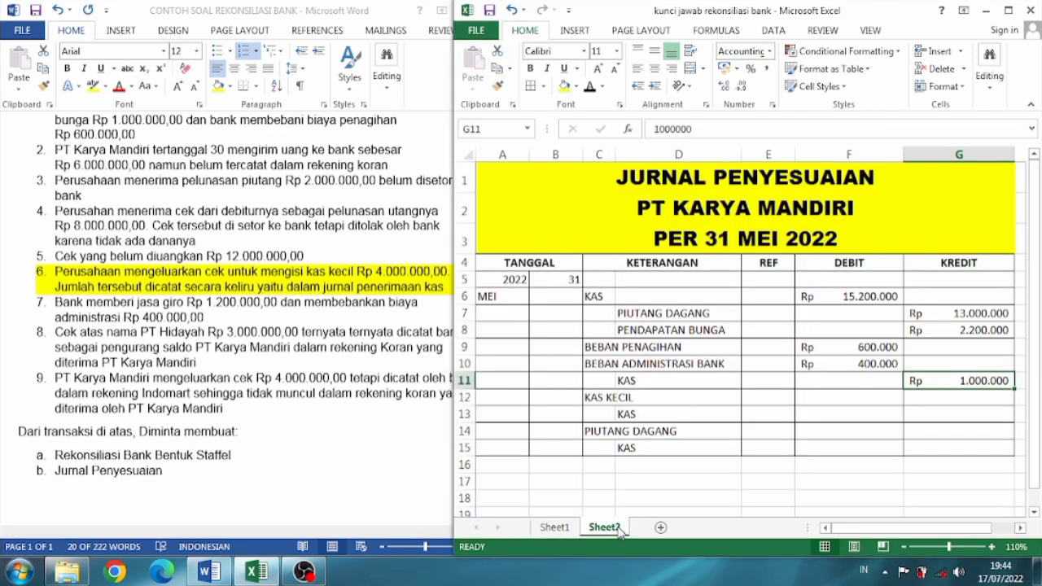
left_click(819, 394)
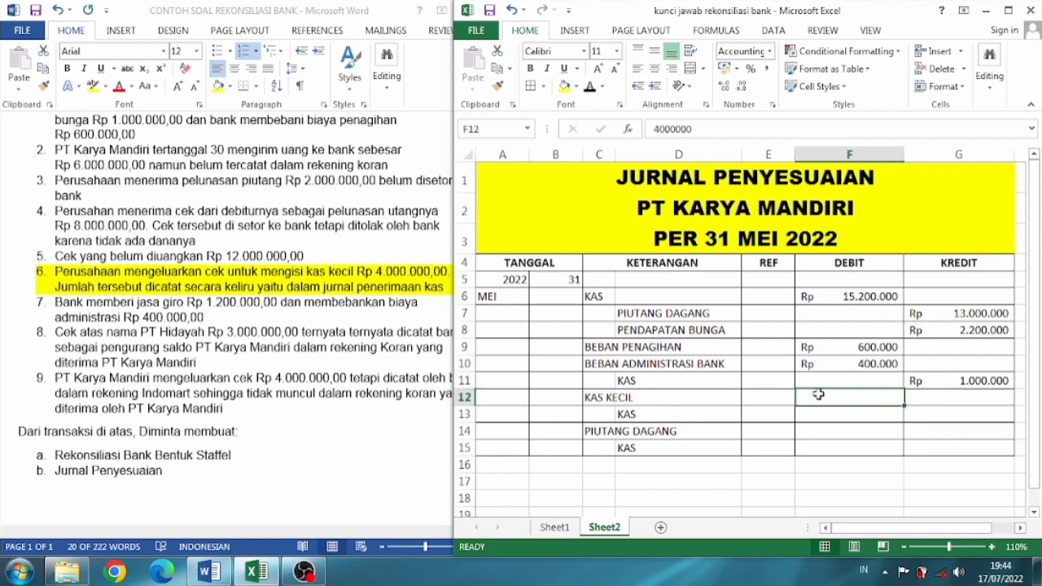
left_click(593, 94)
key("Down")
key("Right")
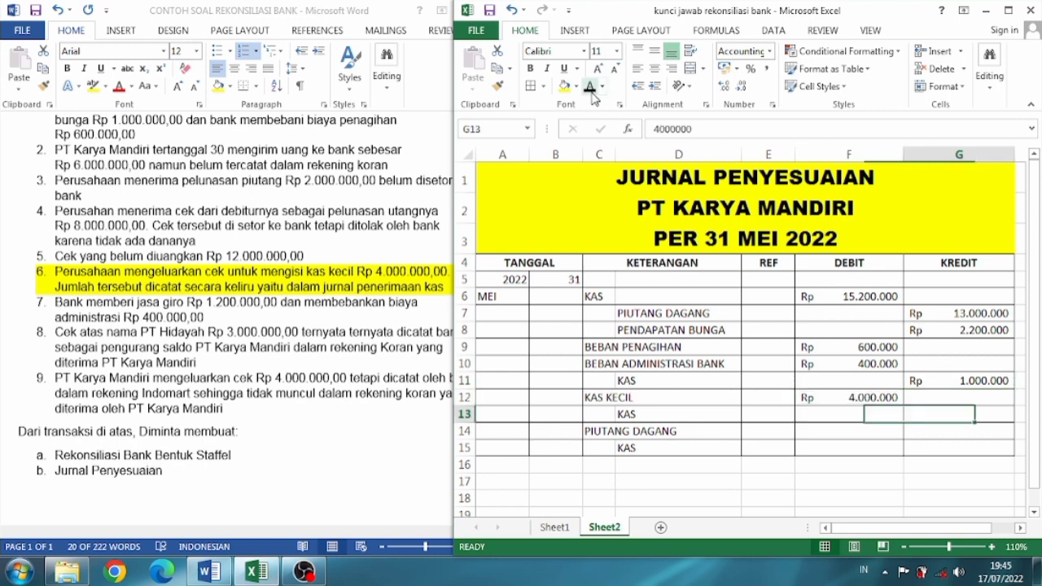
left_click(592, 94)
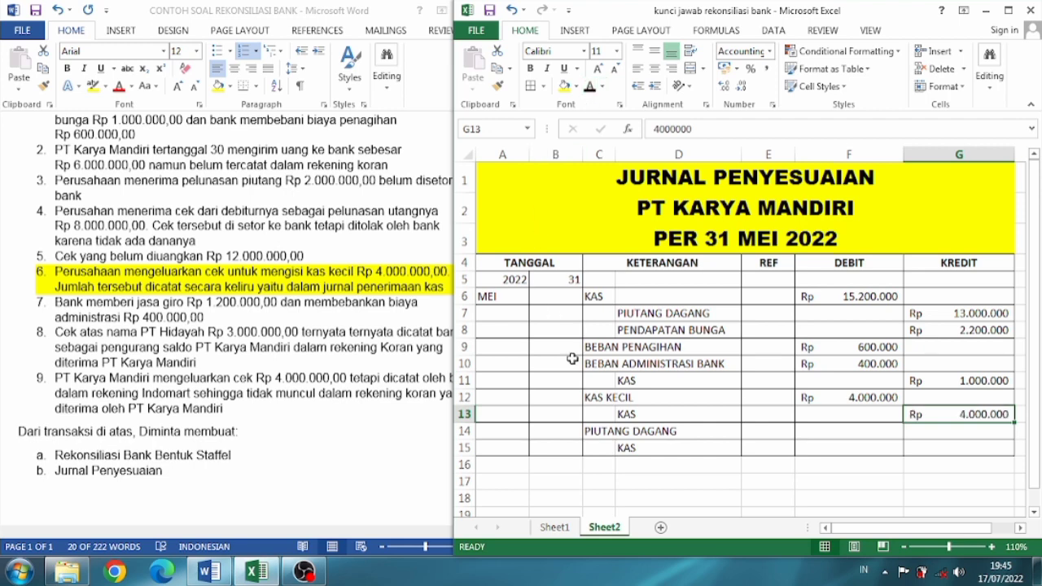
- Give the company-side Cek Kosong amount in C26 of the Sheet1 reconciliation a yellow fill
left_click(555, 530)
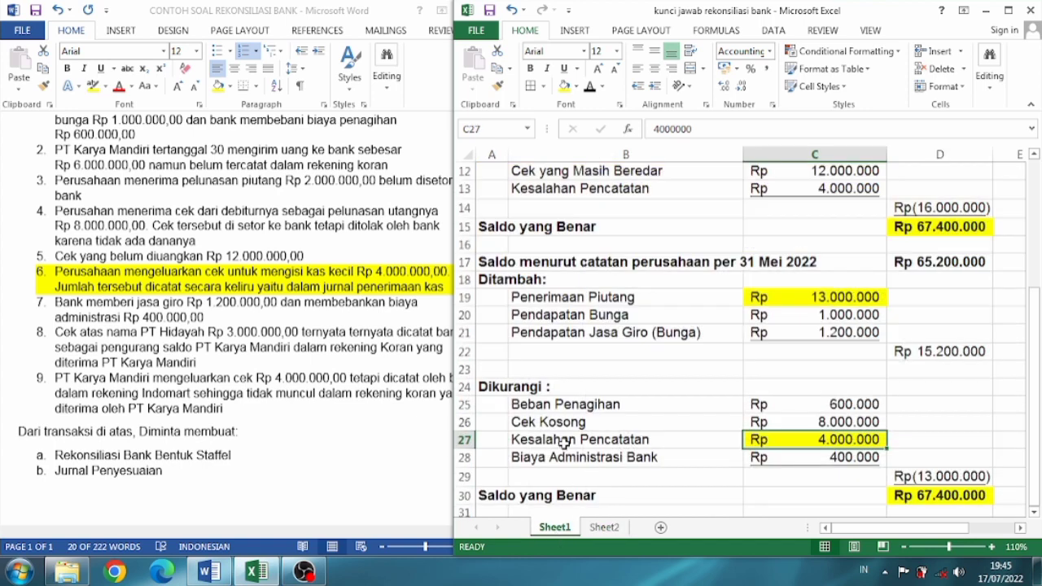
left_click(858, 421)
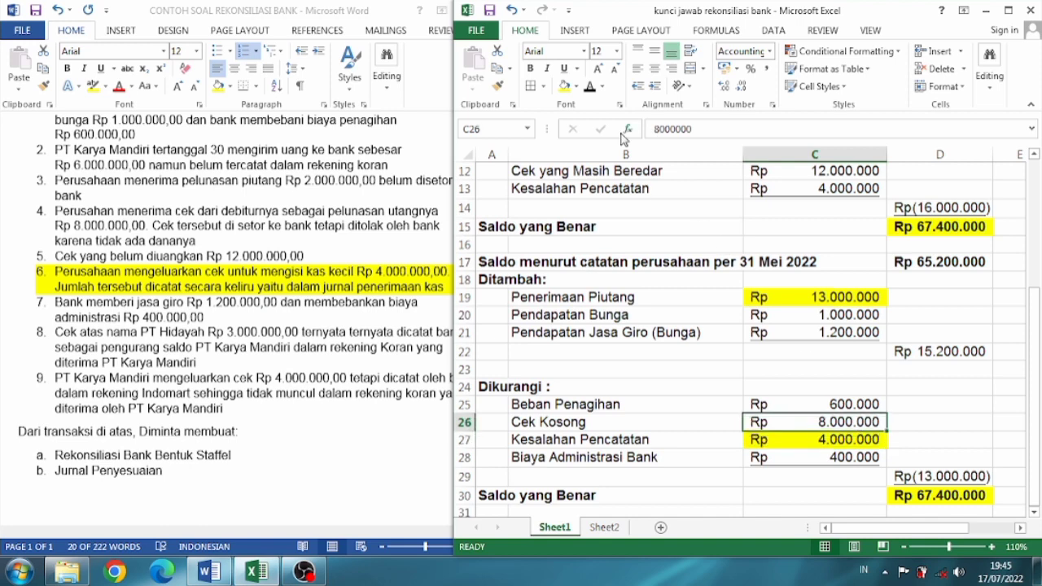
left_click(561, 86)
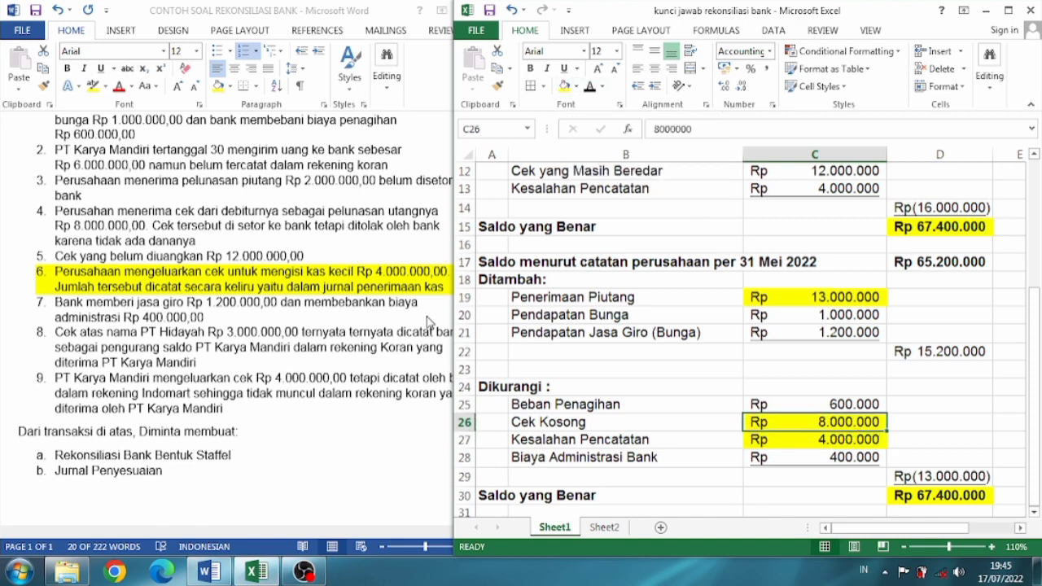
- Shade transaction 4, about the debtor's cheque rejected by the bank, yellow in the Word problem document
left_click(379, 411)
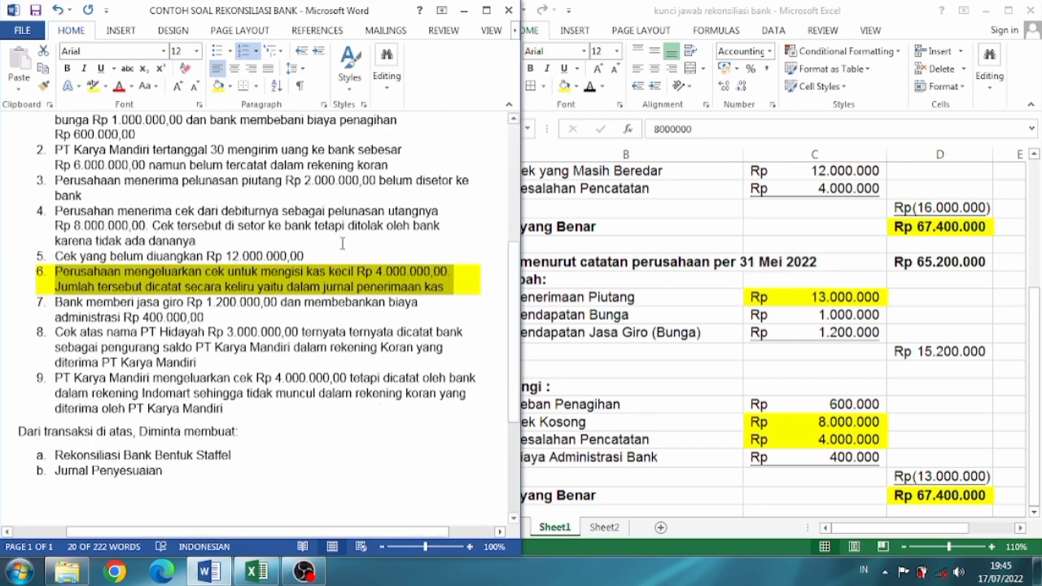
left_click(56, 214)
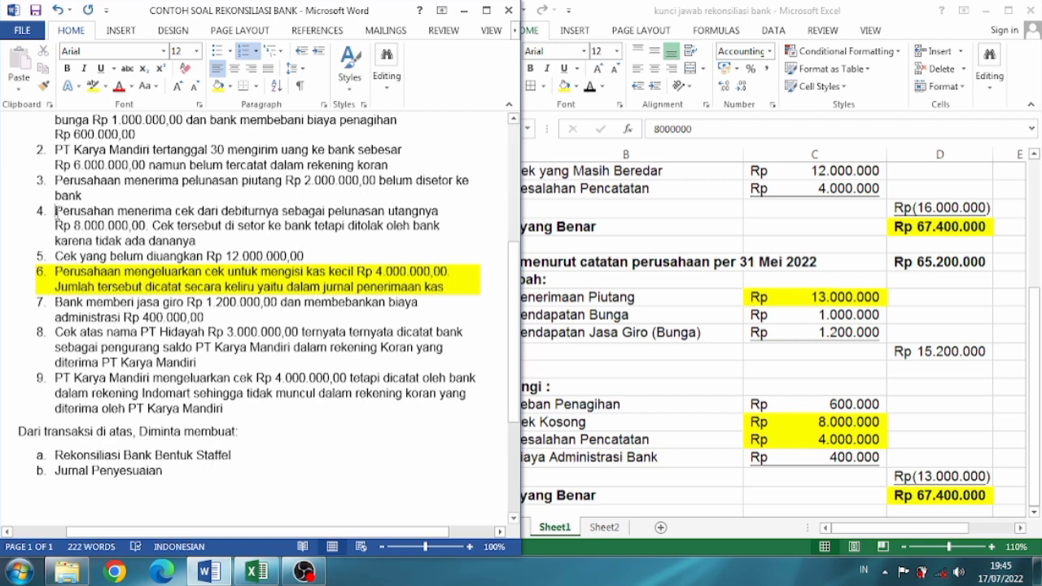
key("shift+Down")
key("shift+Down")
key("shift+Down")
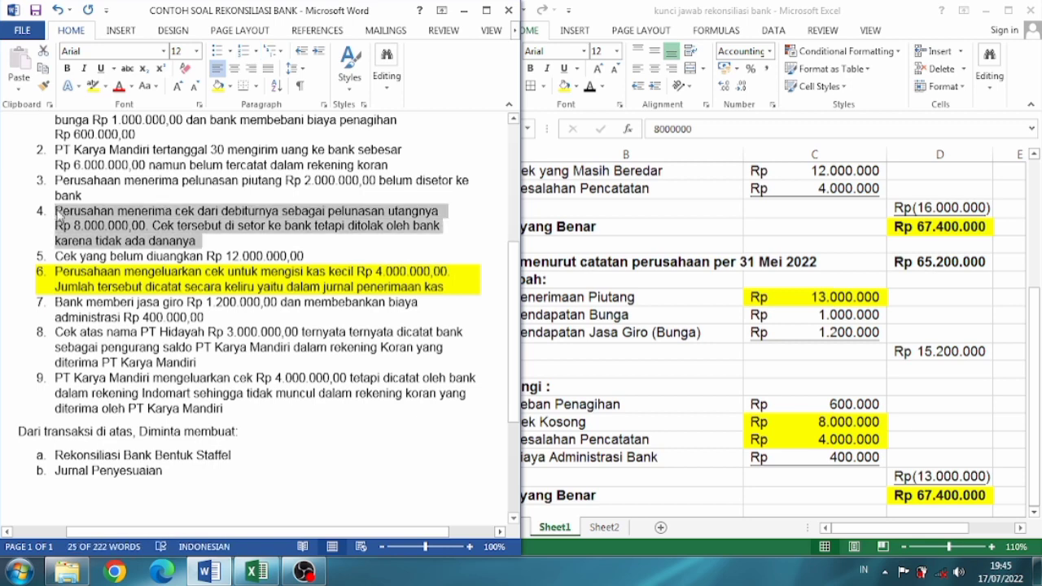
left_click(217, 90)
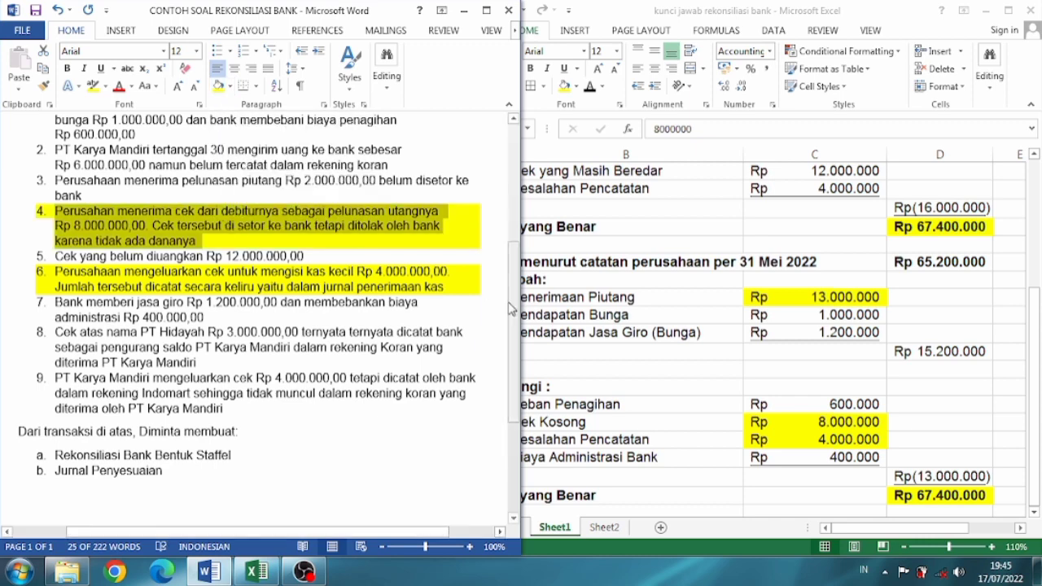
- Set the font colour of the Piutang Dagang debit in F14 and its Kas credit in G15 on Sheet2 in Excel to black
left_click(607, 361)
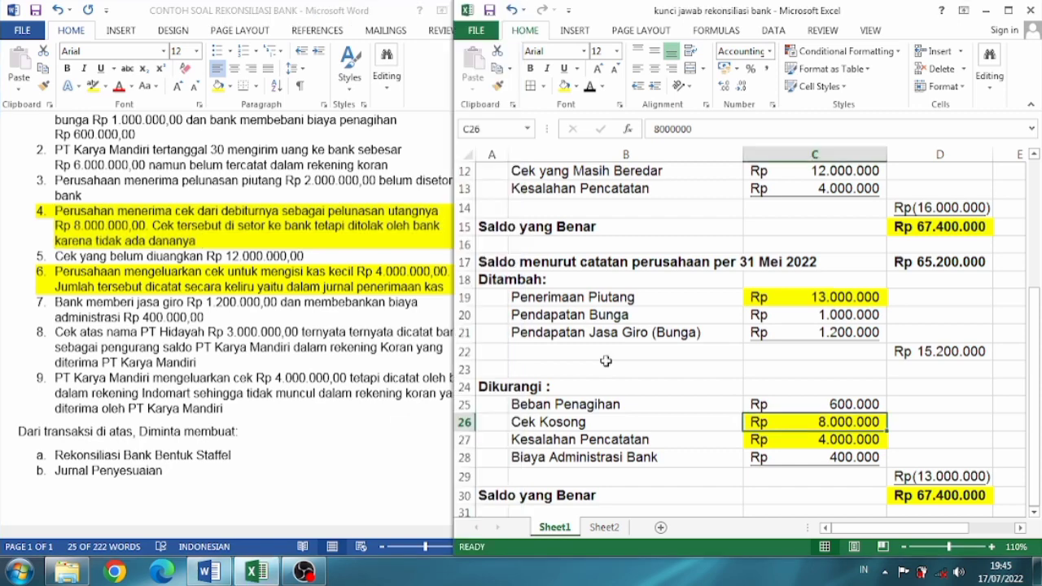
left_click(603, 528)
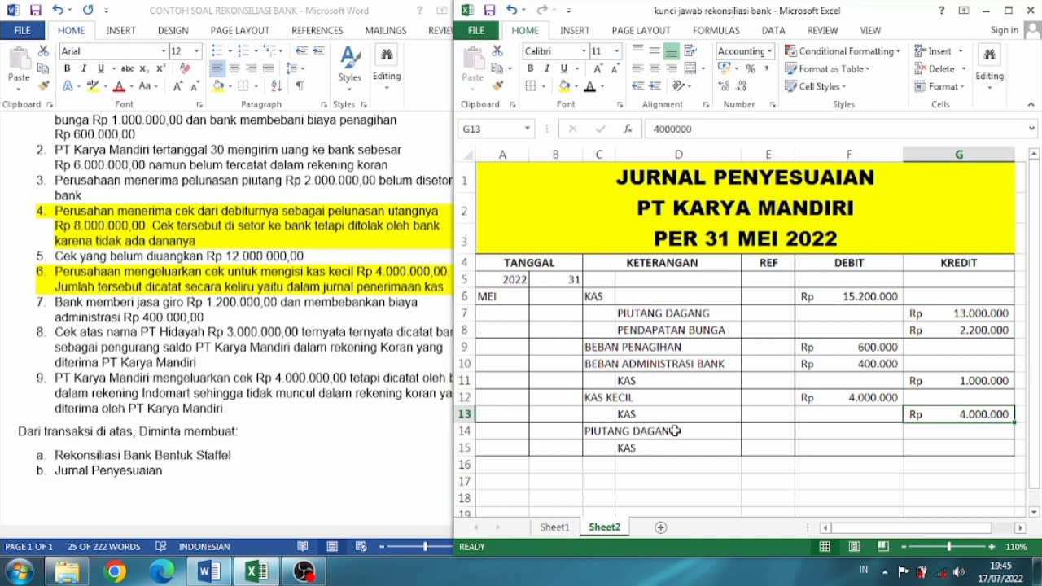
left_click(868, 431)
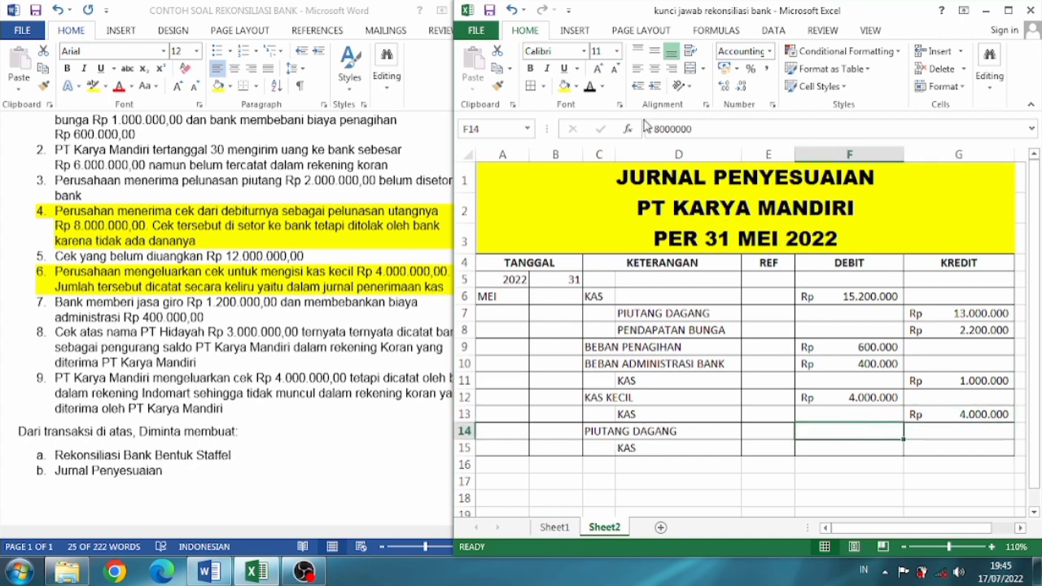
left_click(589, 88)
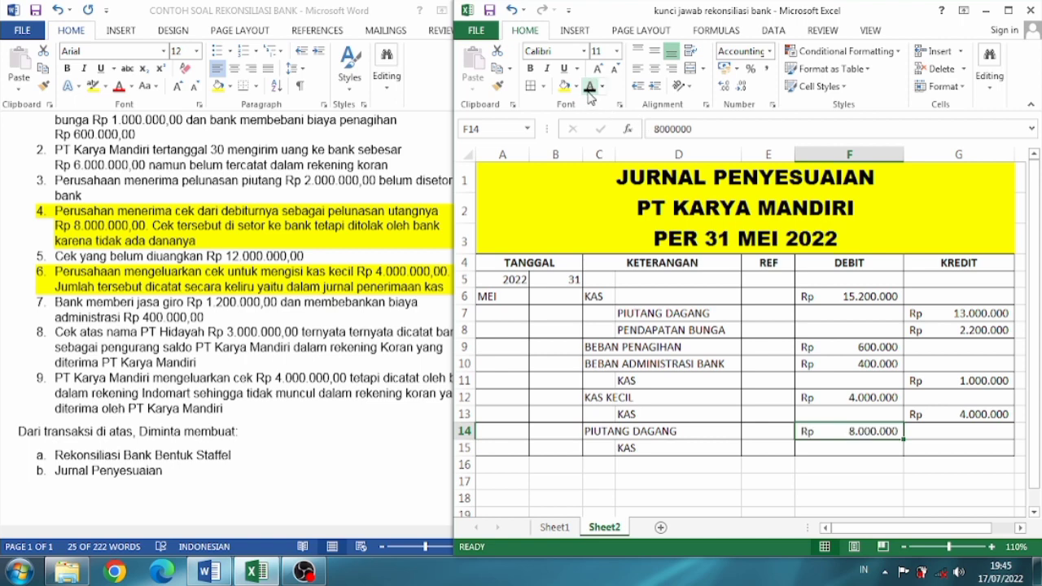
key("Down")
key("Right")
left_click(589, 88)
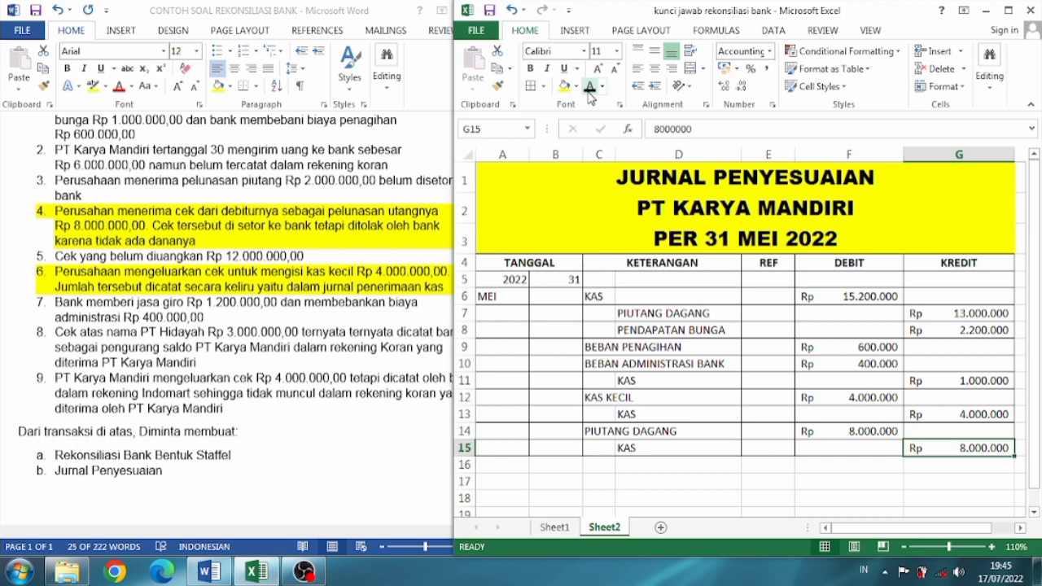
- Review the whole bank reconciliation on Sheet1, the adjusting journal on Sheet2 and the opening balances in the Word problem text
left_click(347, 427)
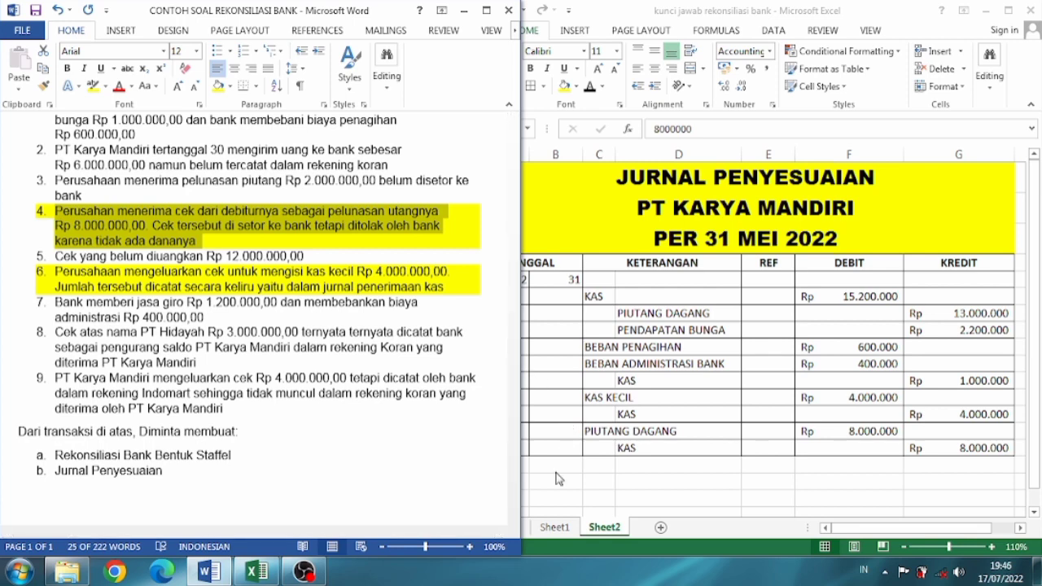
left_click(559, 529)
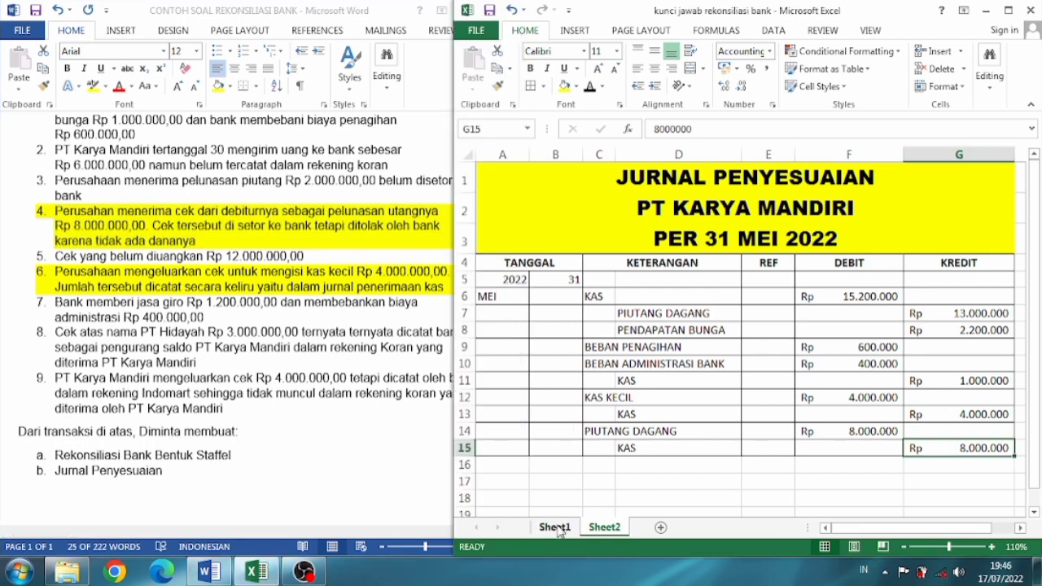
left_click(557, 528)
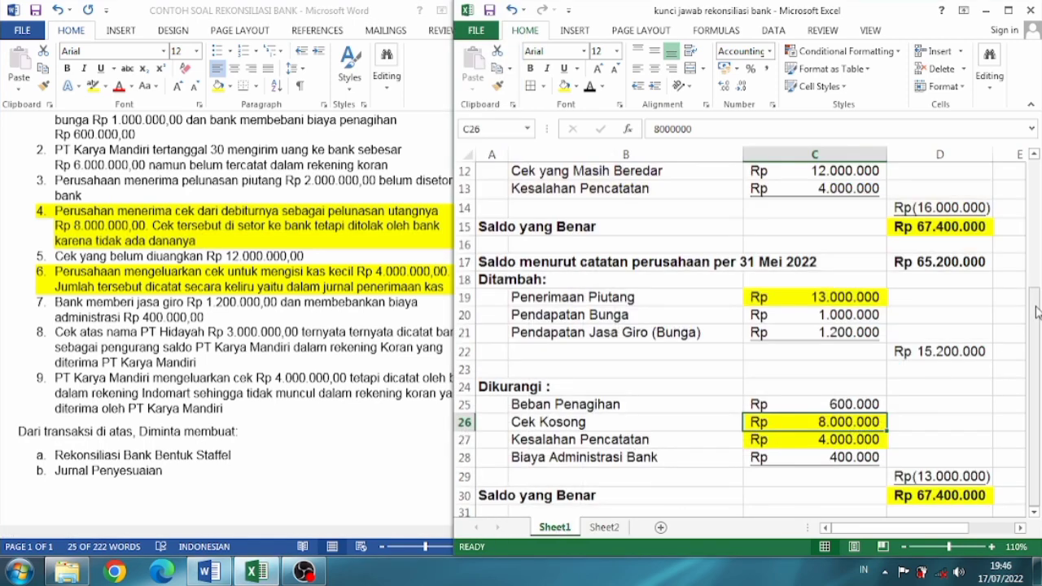
left_click_drag(1036, 312, 1037, 171)
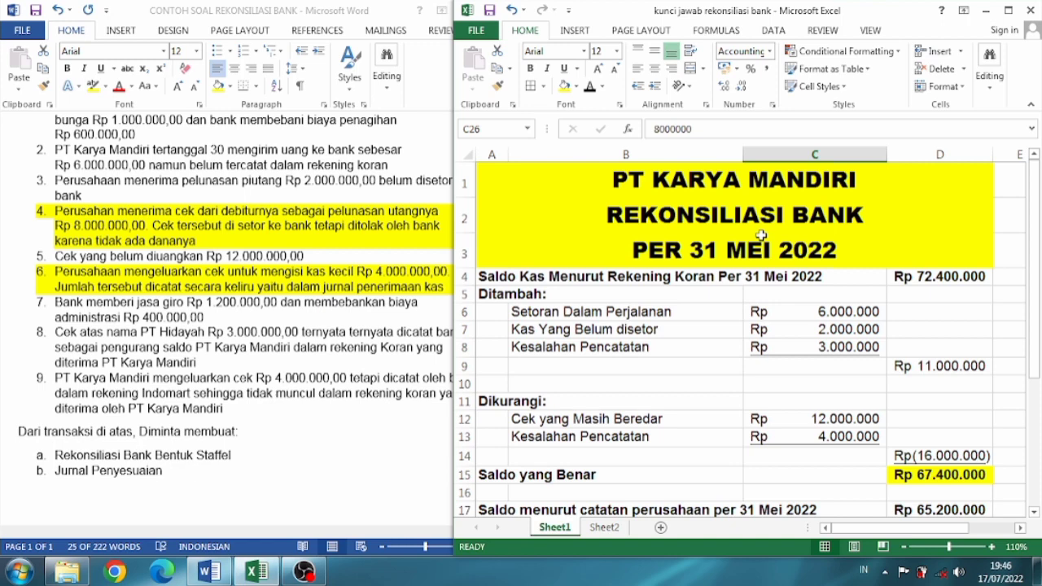
left_click_drag(1037, 224, 1039, 376)
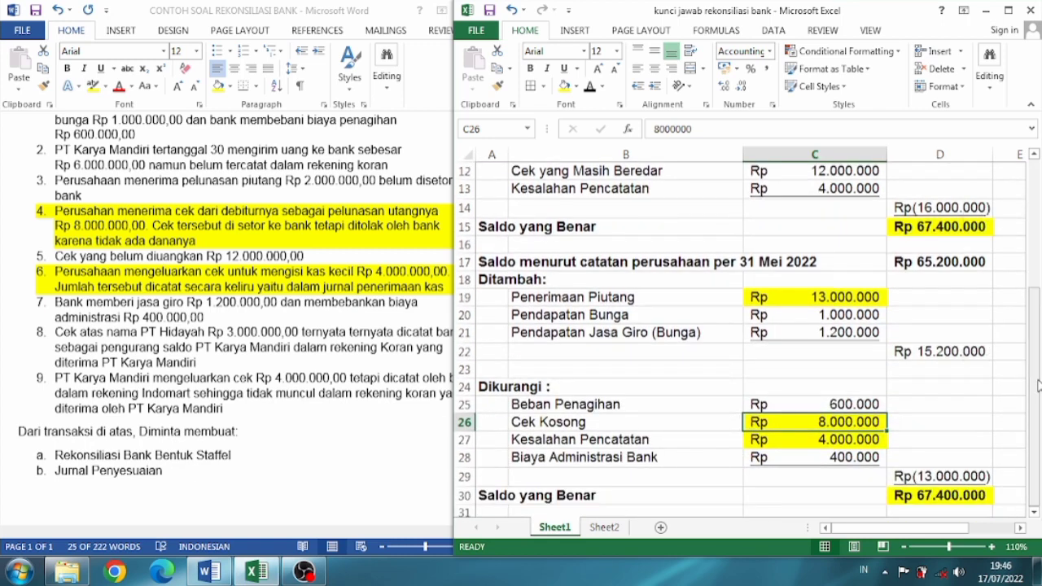
left_click(604, 527)
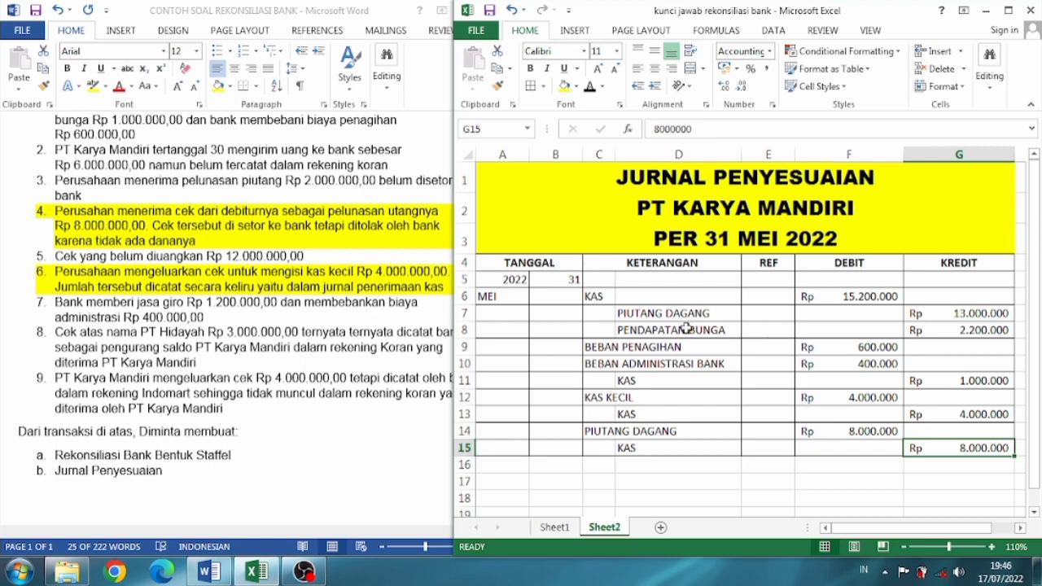
left_click(318, 453)
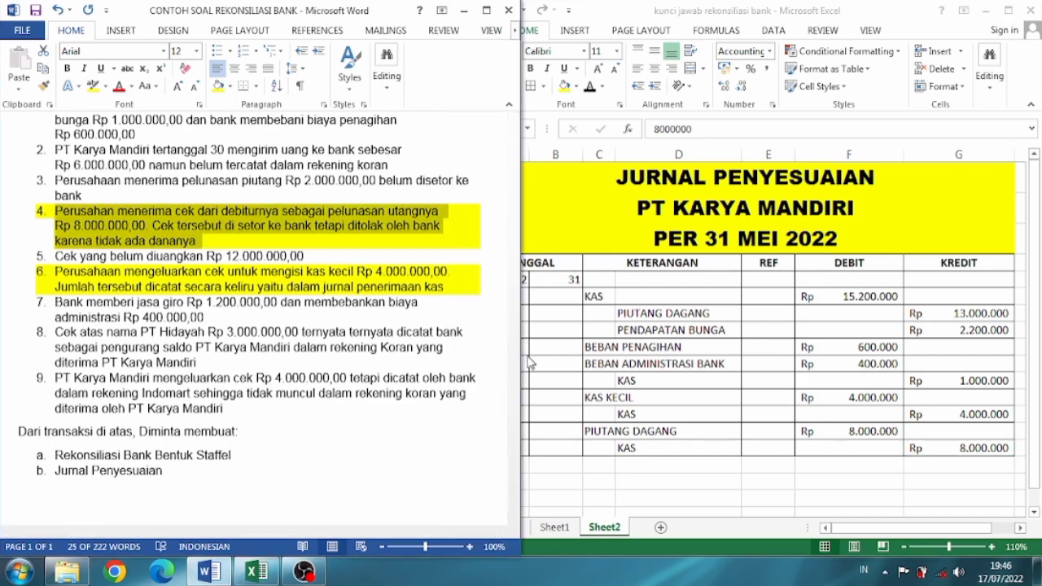
left_click_drag(514, 365, 517, 164)
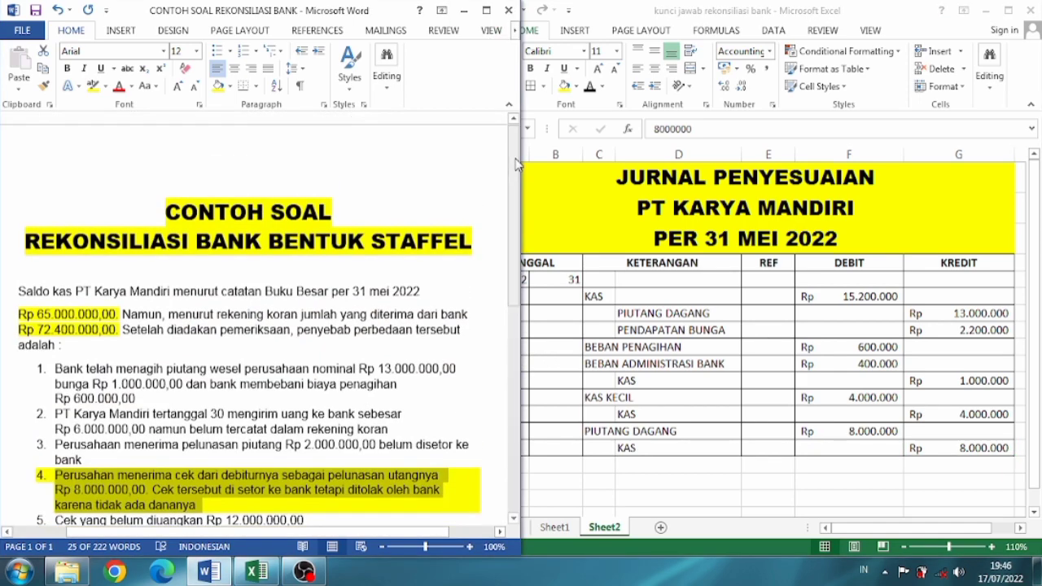